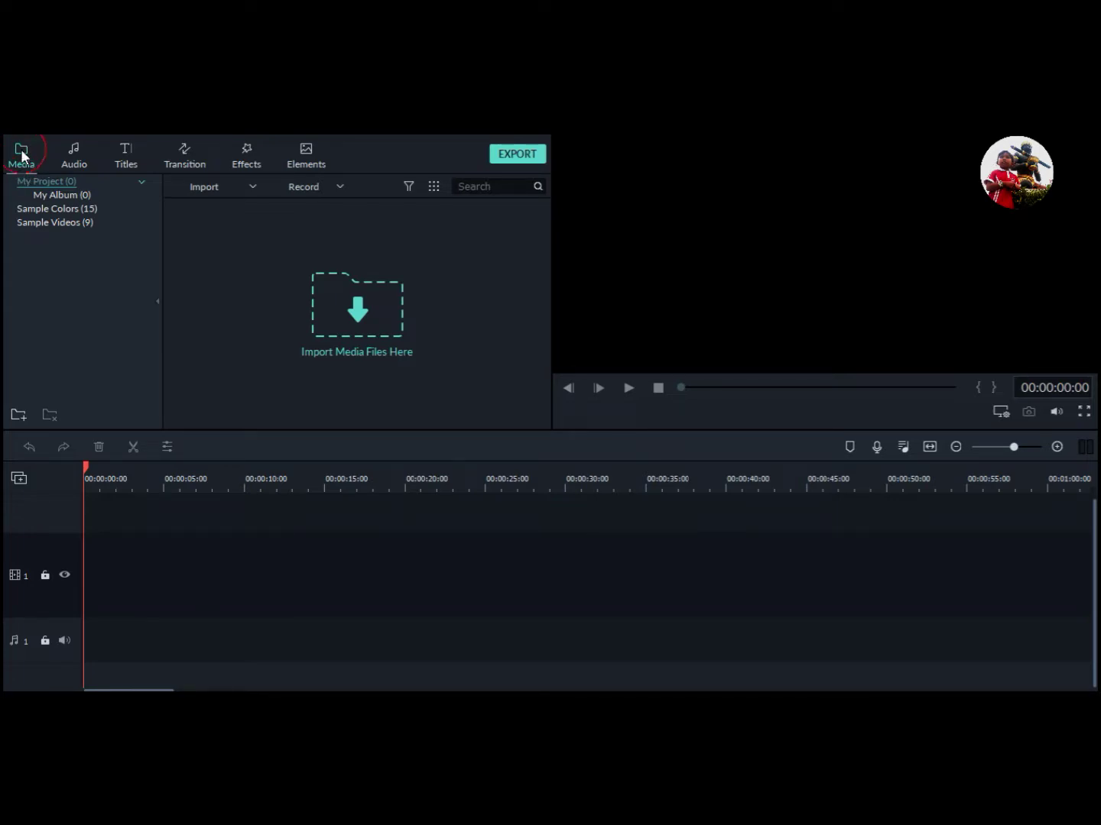
Look through the Sample Colors and Sample Videos collections and return to the My Project media library
click(64, 208)
click(65, 223)
click(70, 210)
click(70, 221)
click(76, 203)
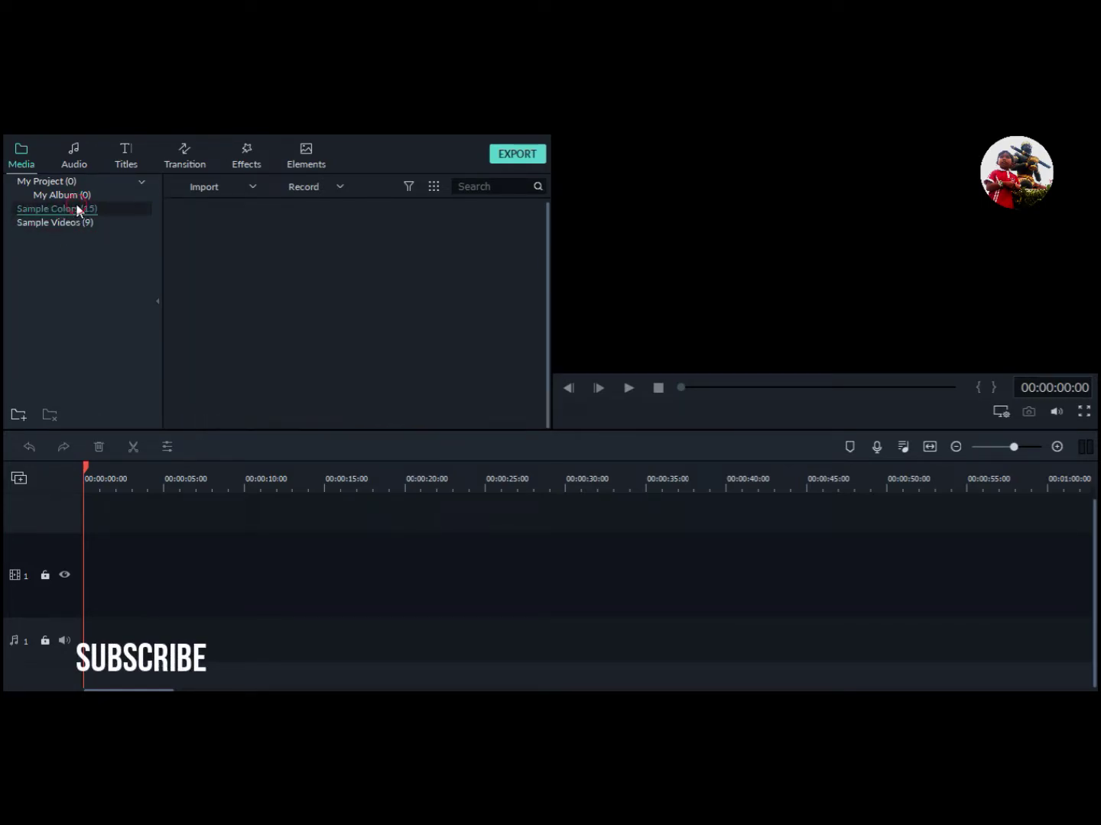
click(76, 216)
click(75, 210)
click(74, 223)
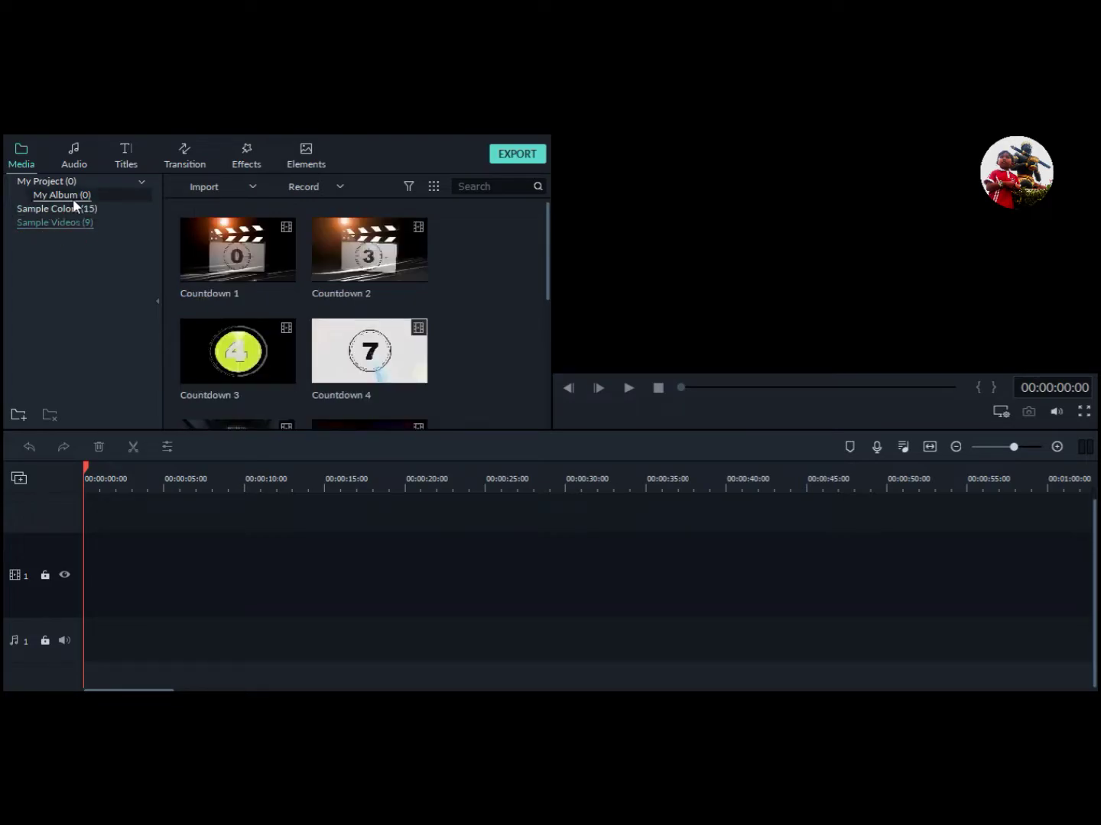
click(72, 198)
click(64, 180)
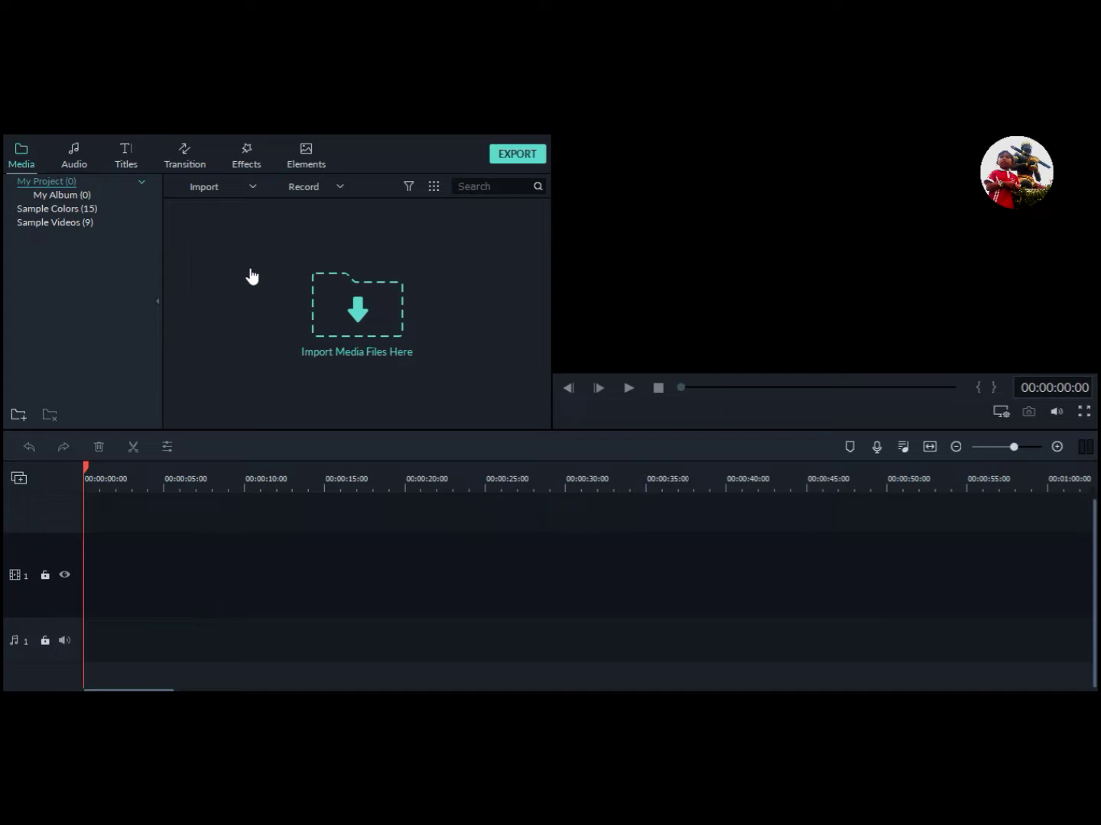
Review the available options for recording and importing media
click(341, 188)
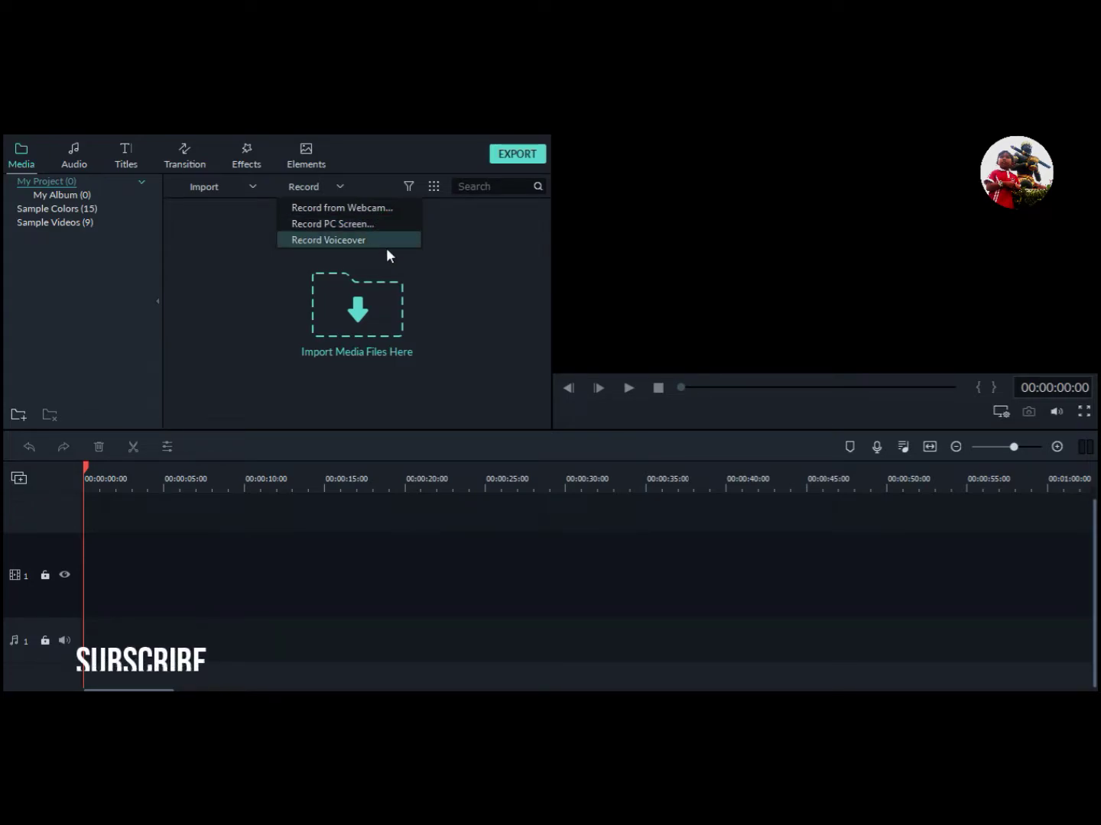
click(459, 224)
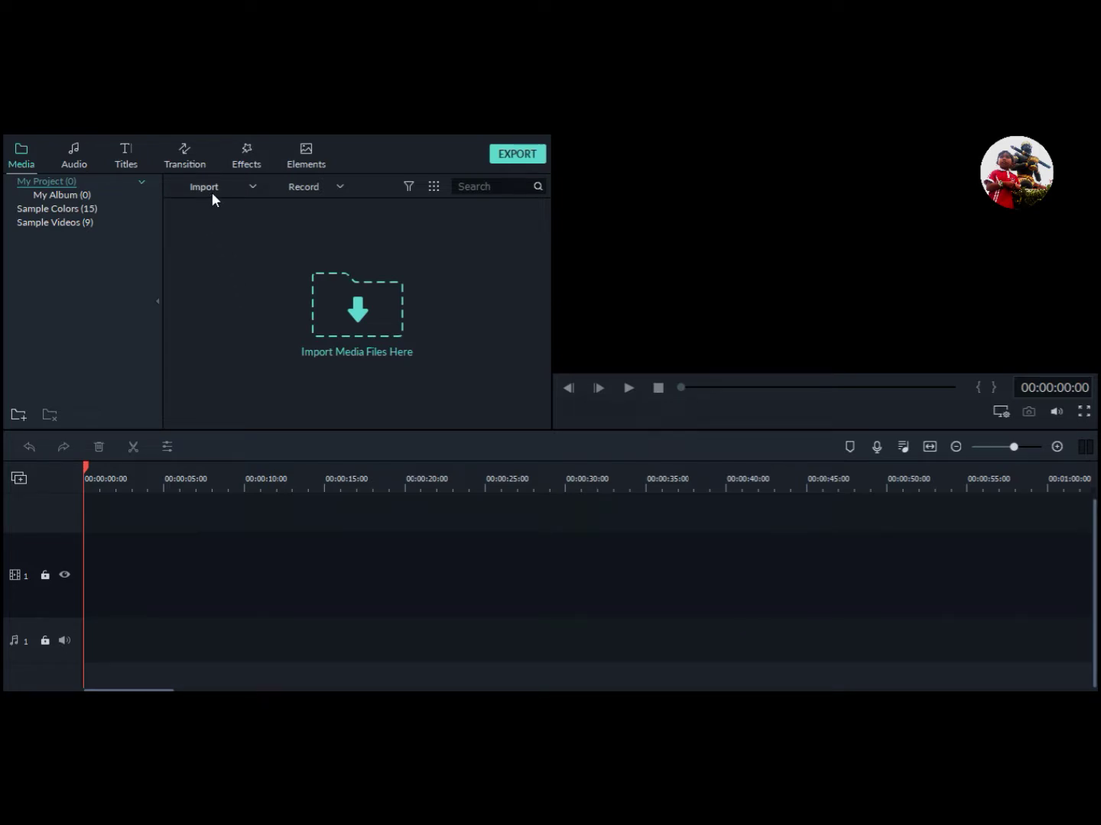
click(251, 186)
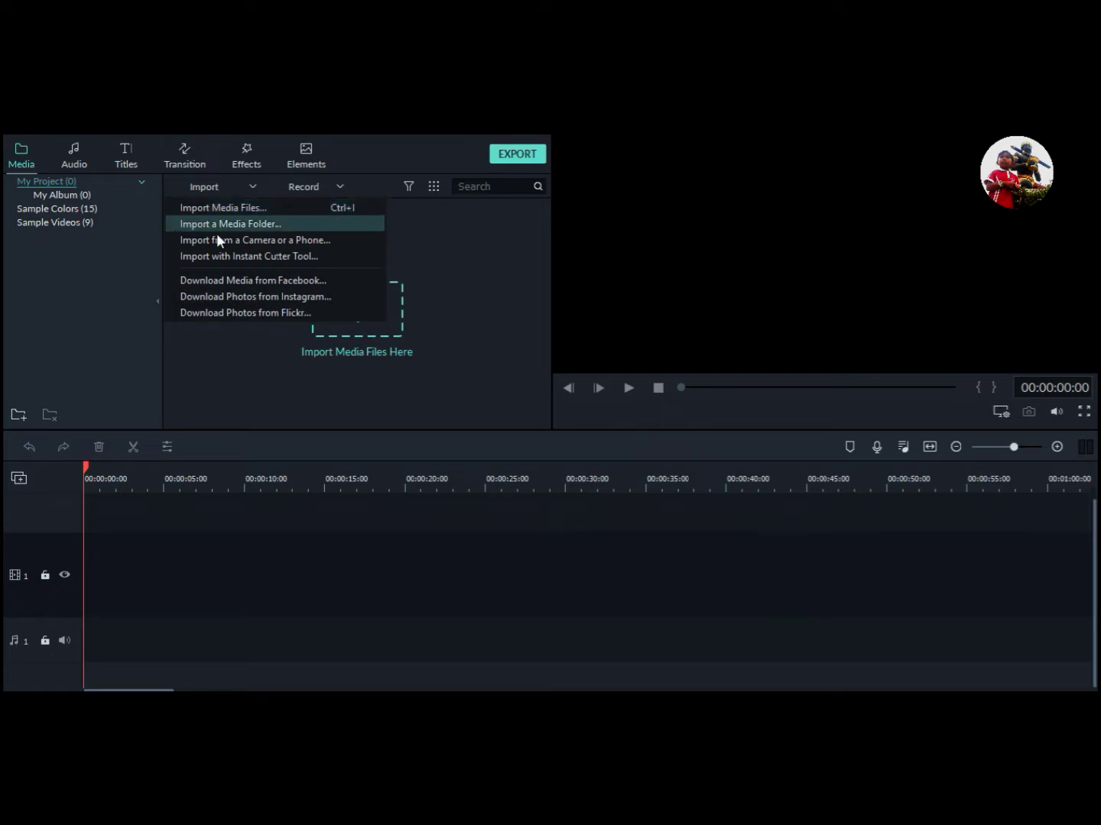
click(479, 237)
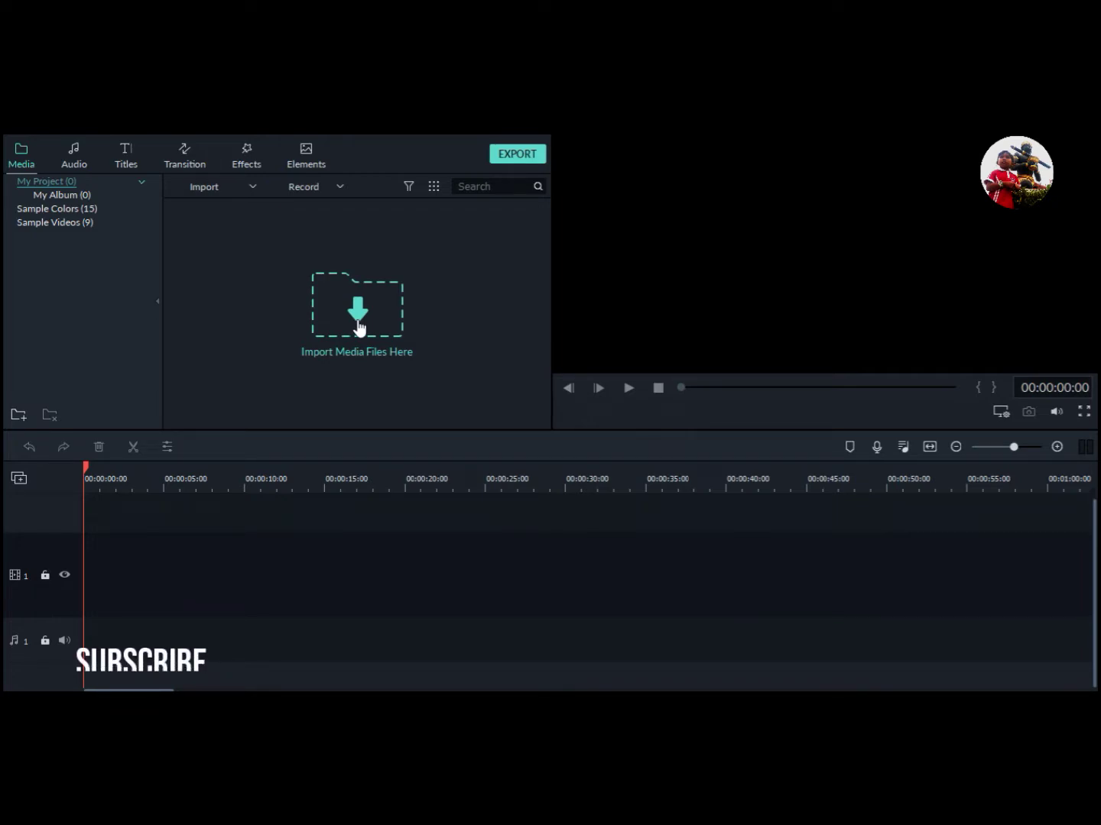
Start importing media files and browse to the Video folder inside Downloads
click(228, 185)
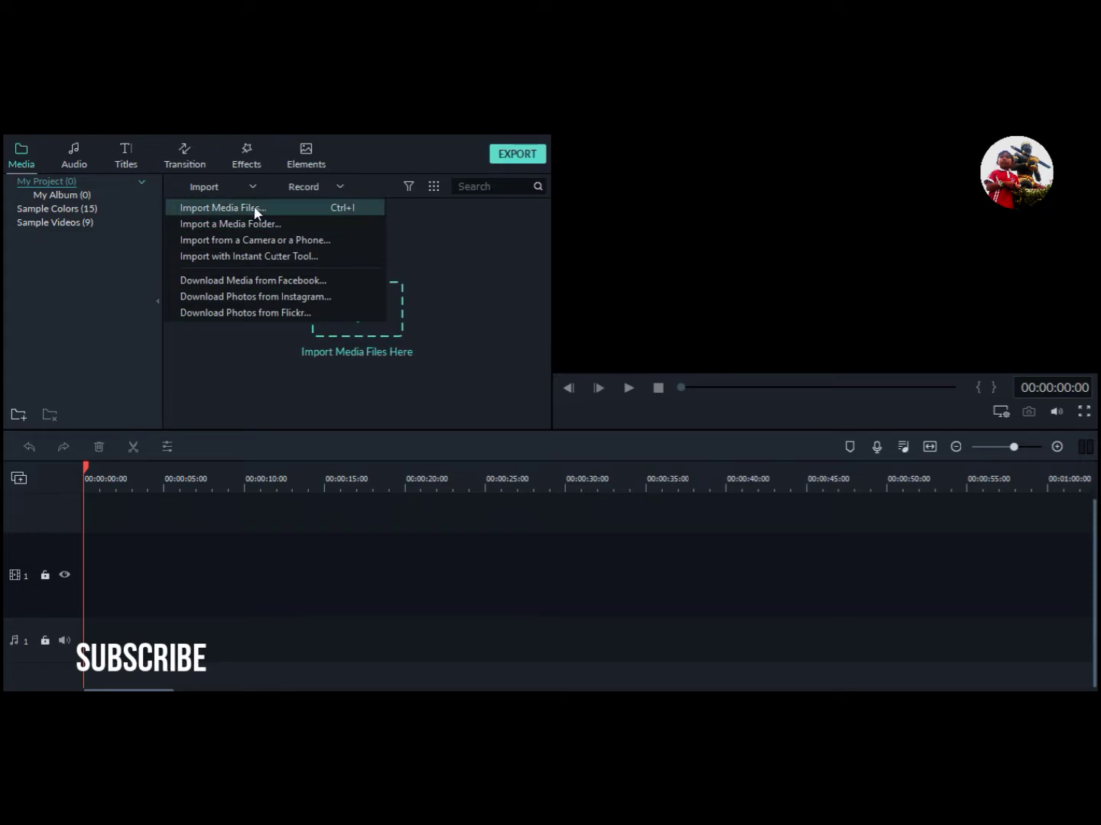
click(307, 207)
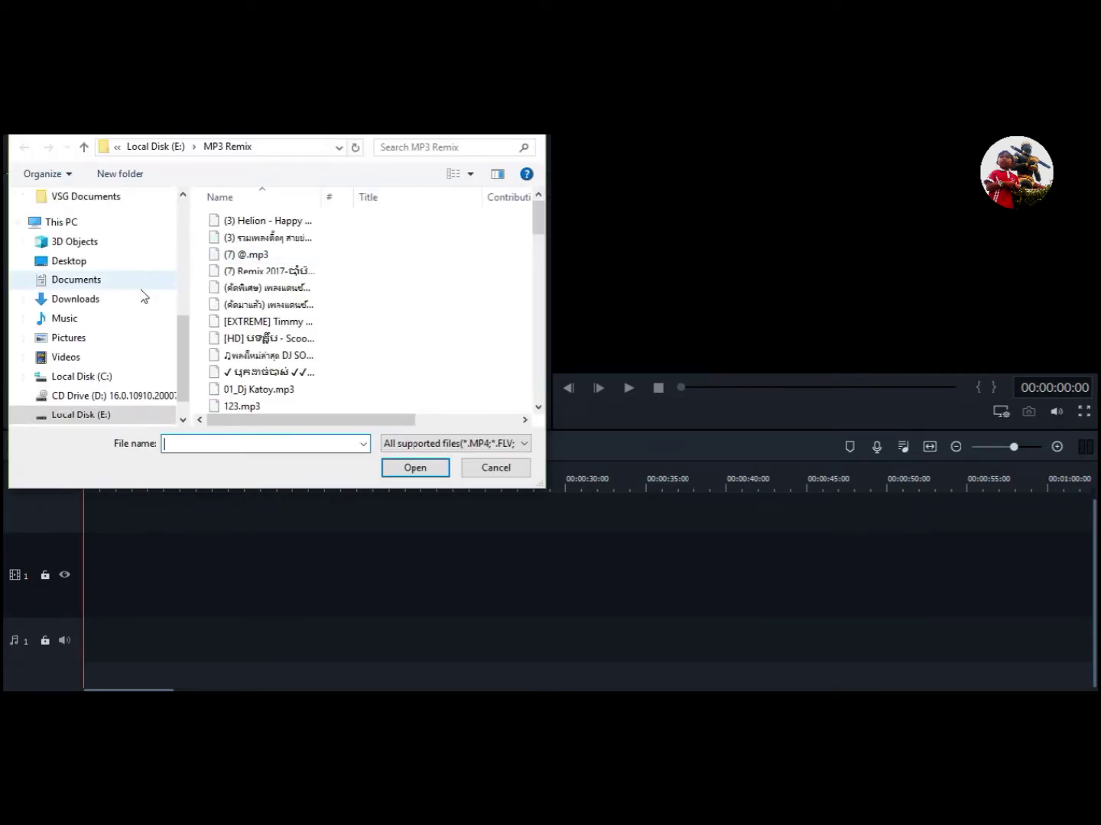
click(118, 298)
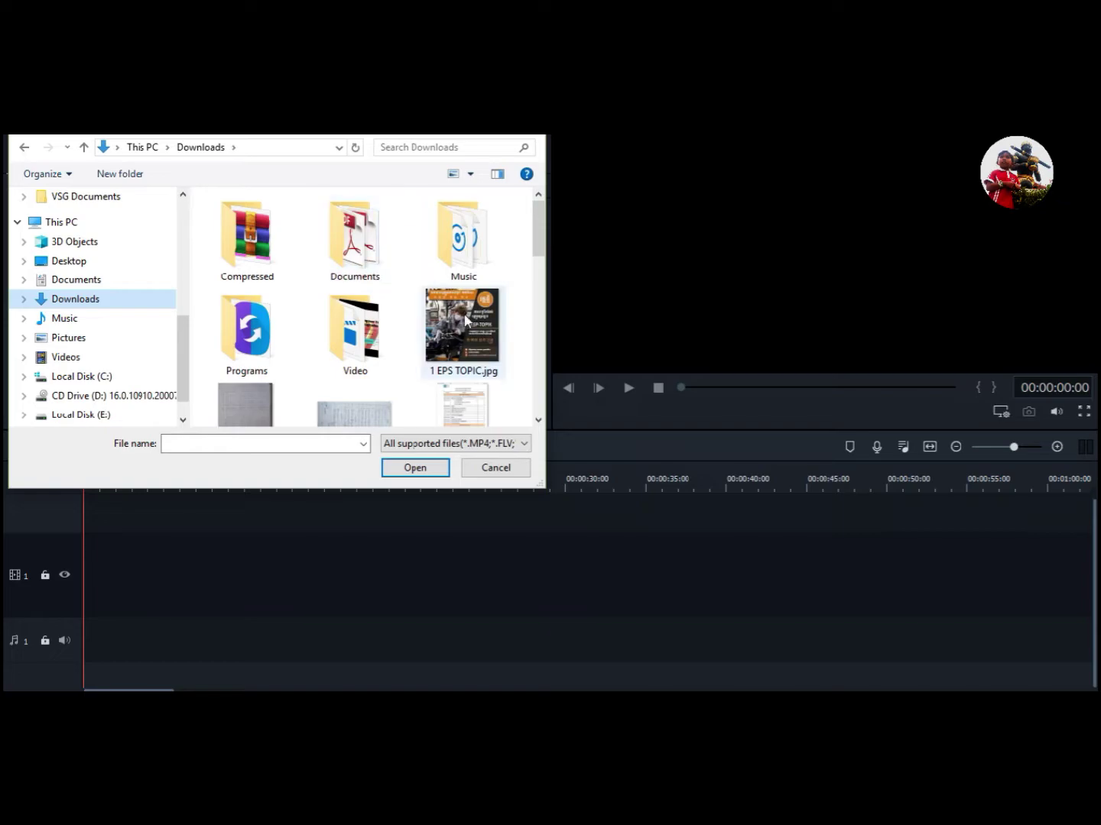
scroll(503, 336, down, 5)
scroll(503, 336, up, 5)
scroll(503, 336, down, 4)
scroll(503, 336, up, 5)
double_click(393, 352)
scroll(501, 336, down, 2)
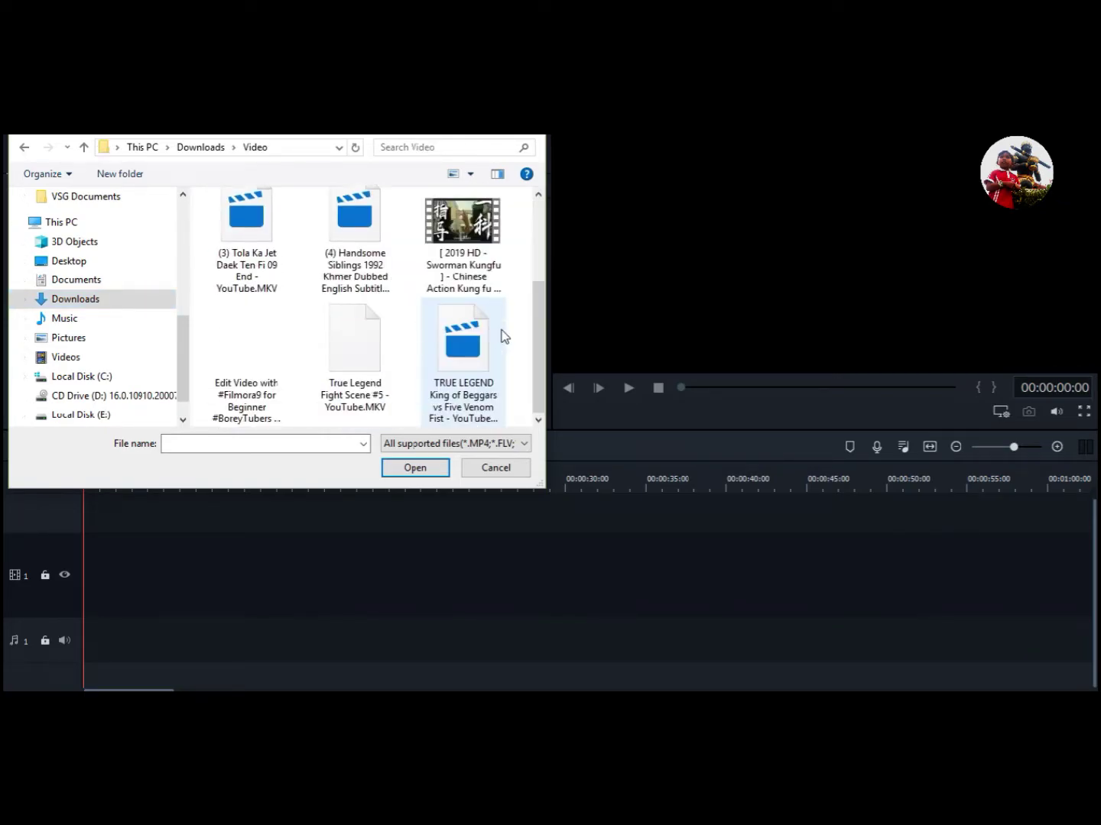
scroll(503, 336, up, 2)
scroll(503, 336, down, 2)
scroll(503, 336, up, 2)
Import the video "(1) The Raid 2 - Fight Scene - YouTube.MKV" and agree to create a proxy file for it
click(381, 274)
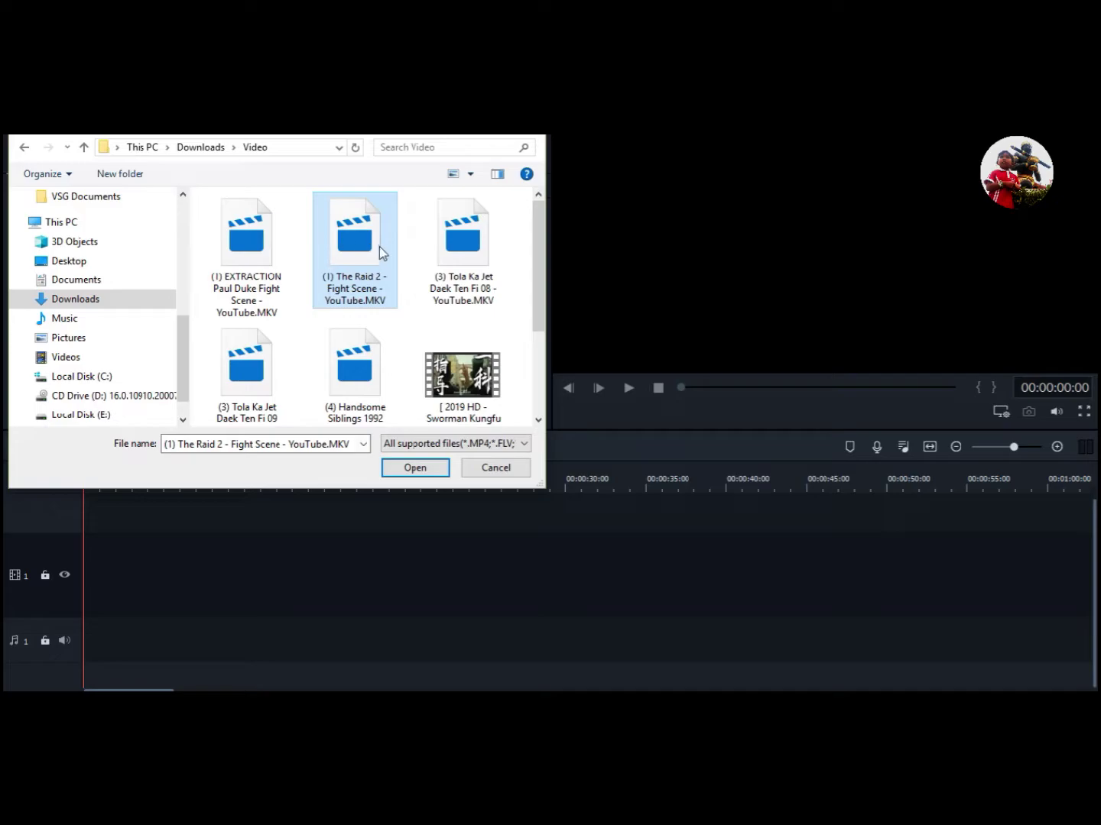
click(442, 445)
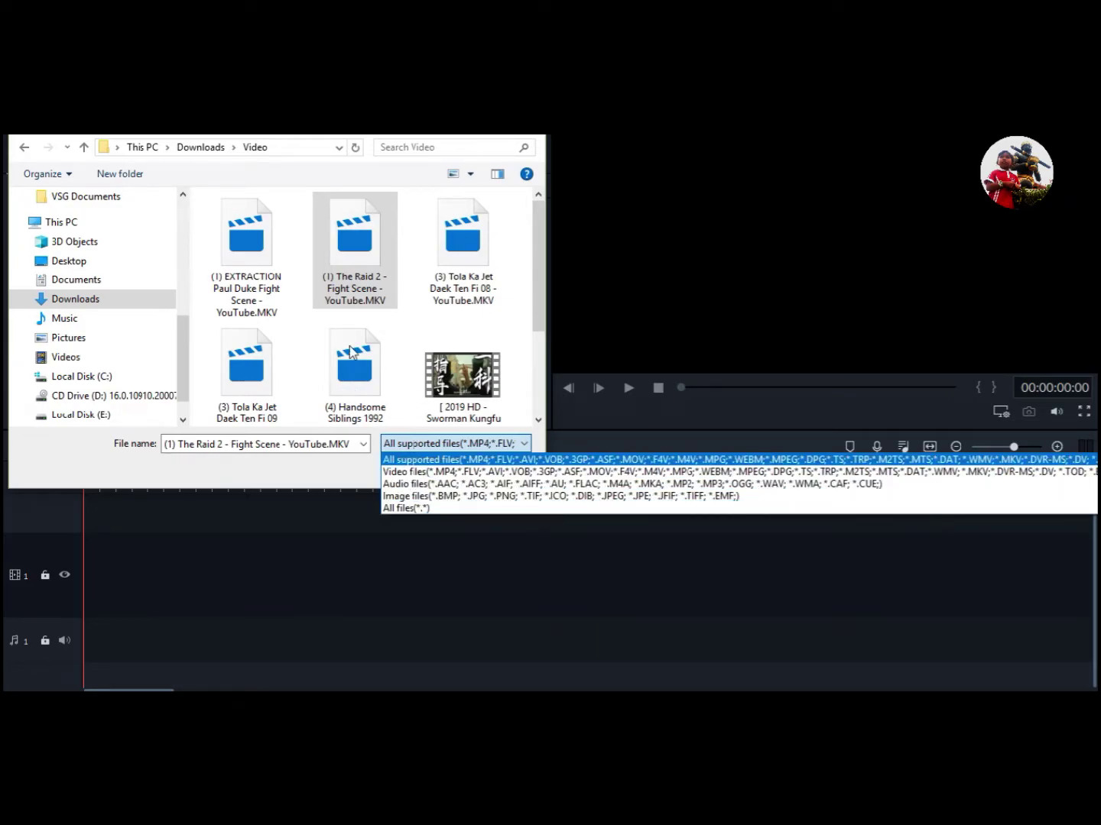
click(367, 230)
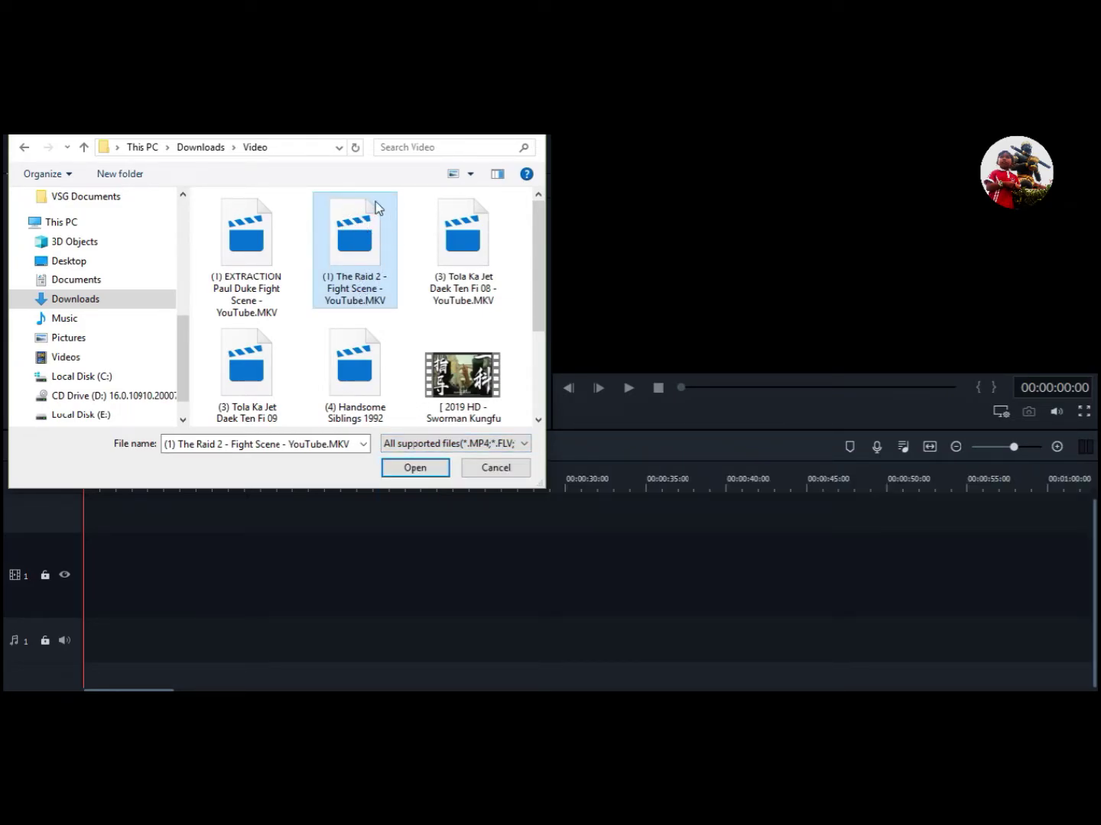
click(416, 469)
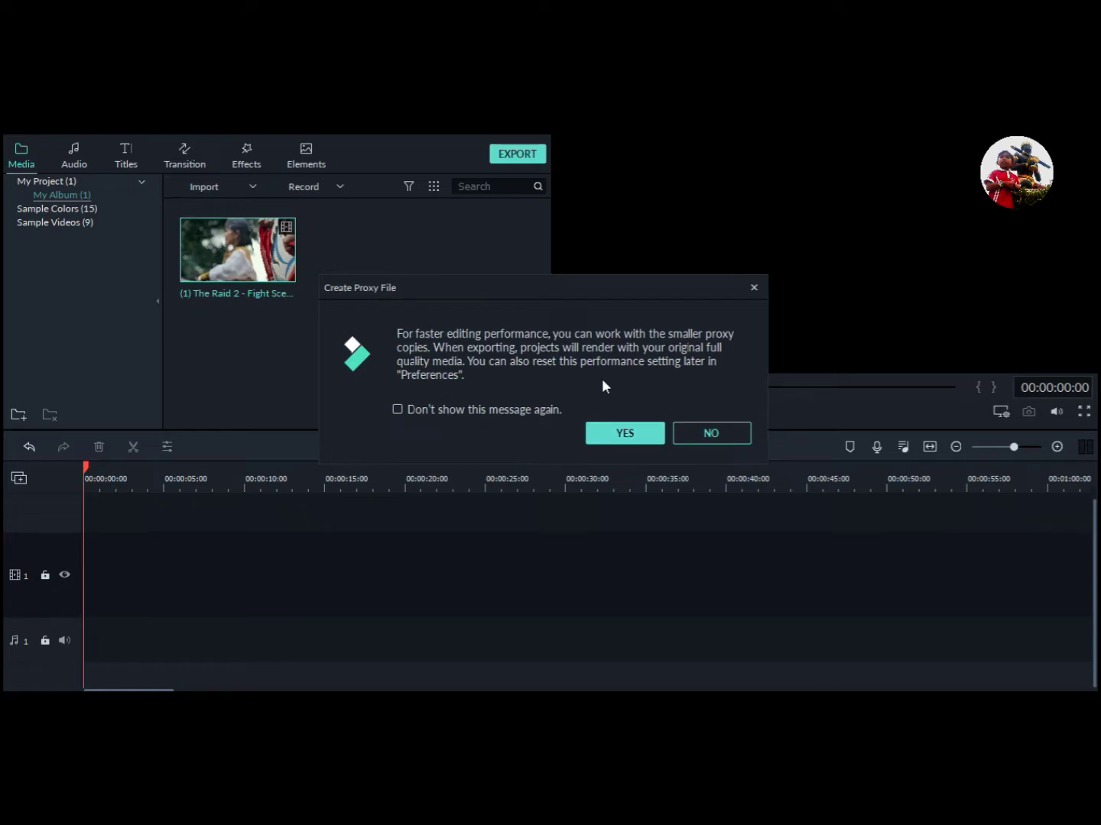
click(617, 437)
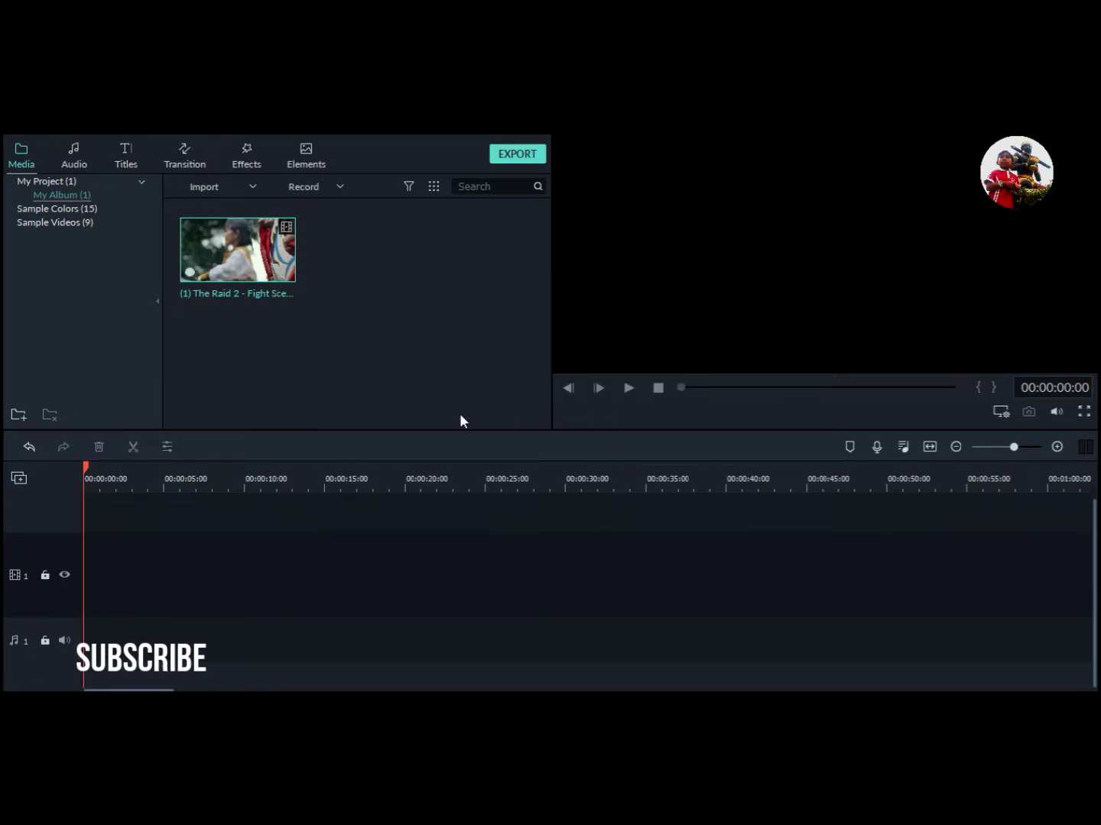
click(351, 241)
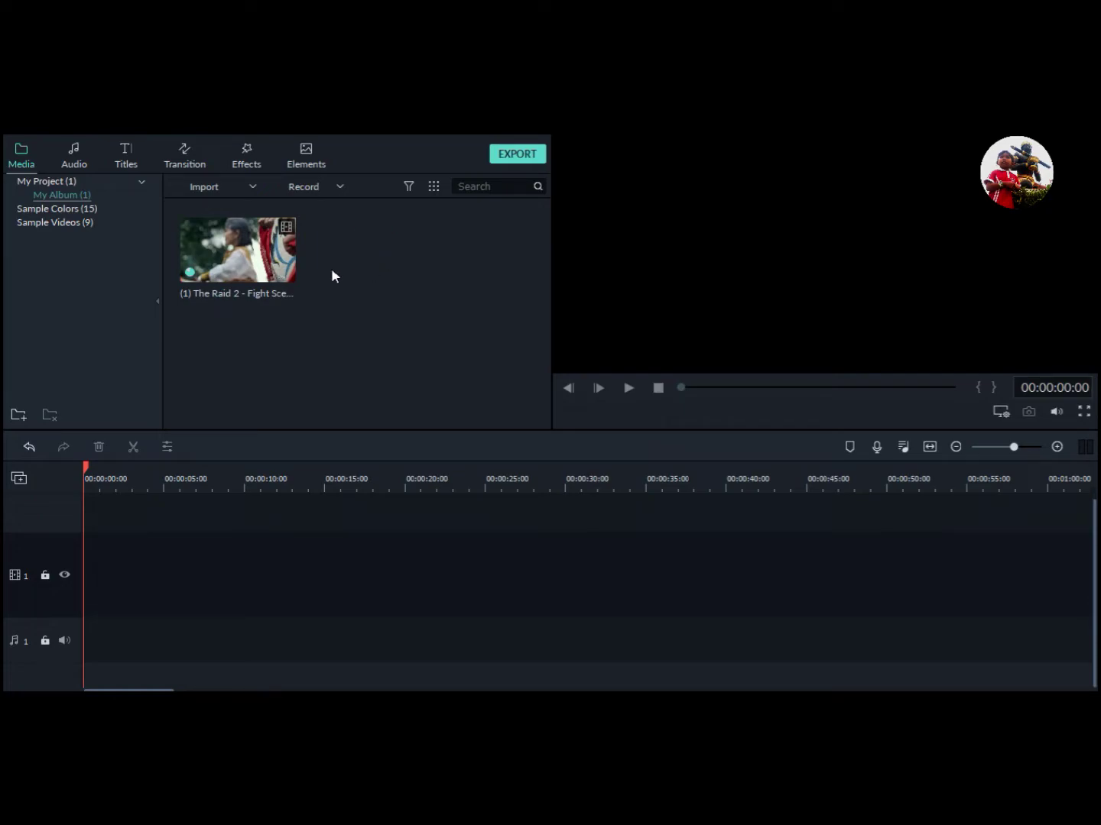
Add a new album named My Album 1 below My Album in the project
click(70, 198)
click(140, 183)
click(141, 182)
click(64, 195)
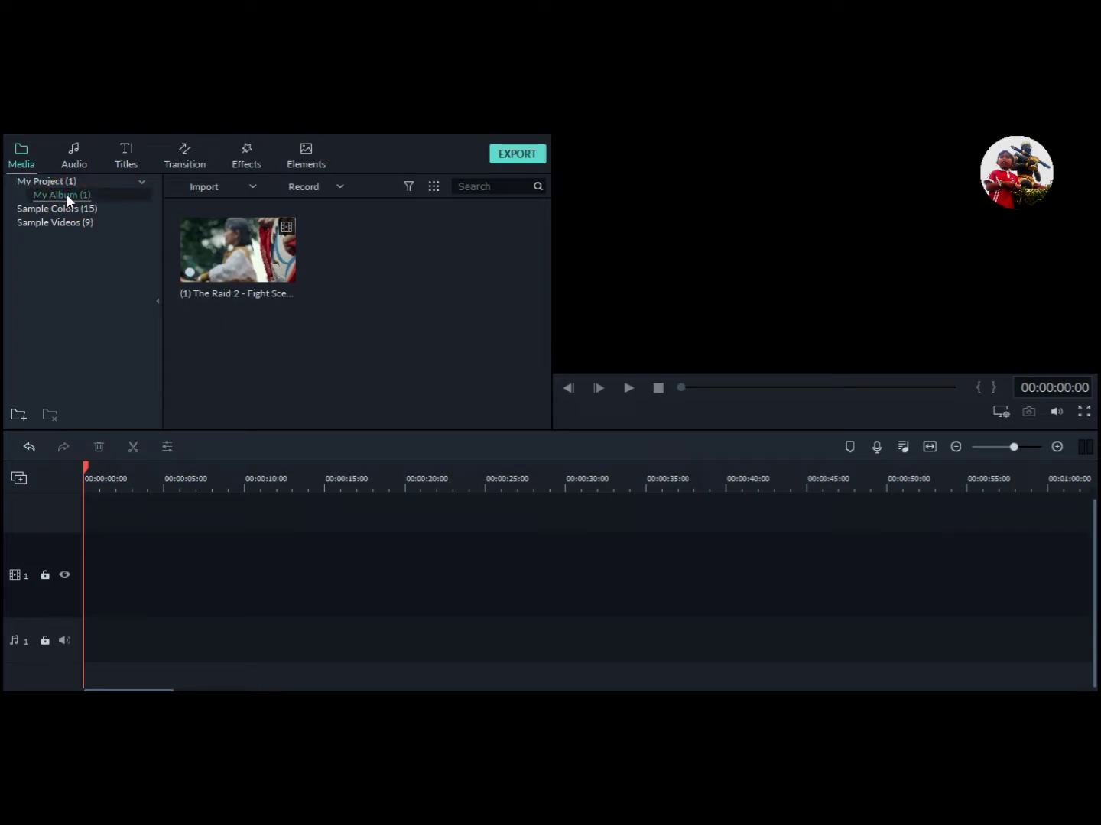
click(18, 415)
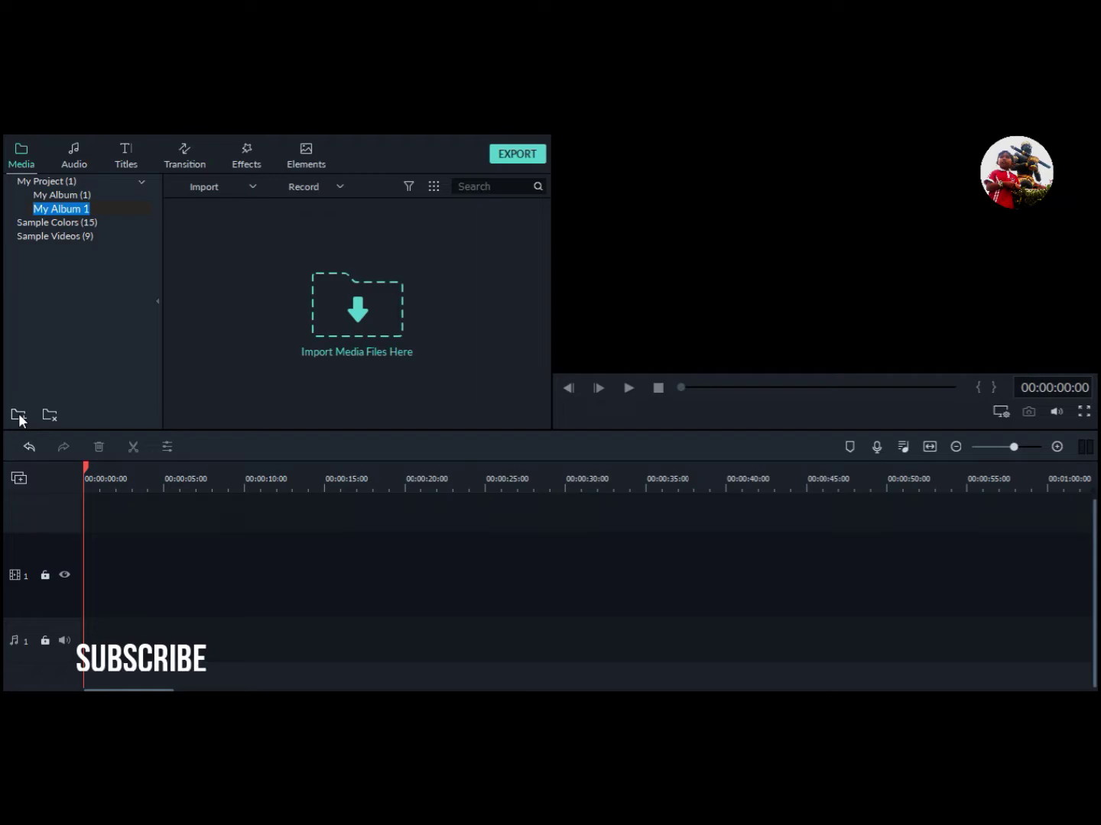
Compare the contents of My Album and My Album 1, ending in My Album
click(76, 194)
click(75, 207)
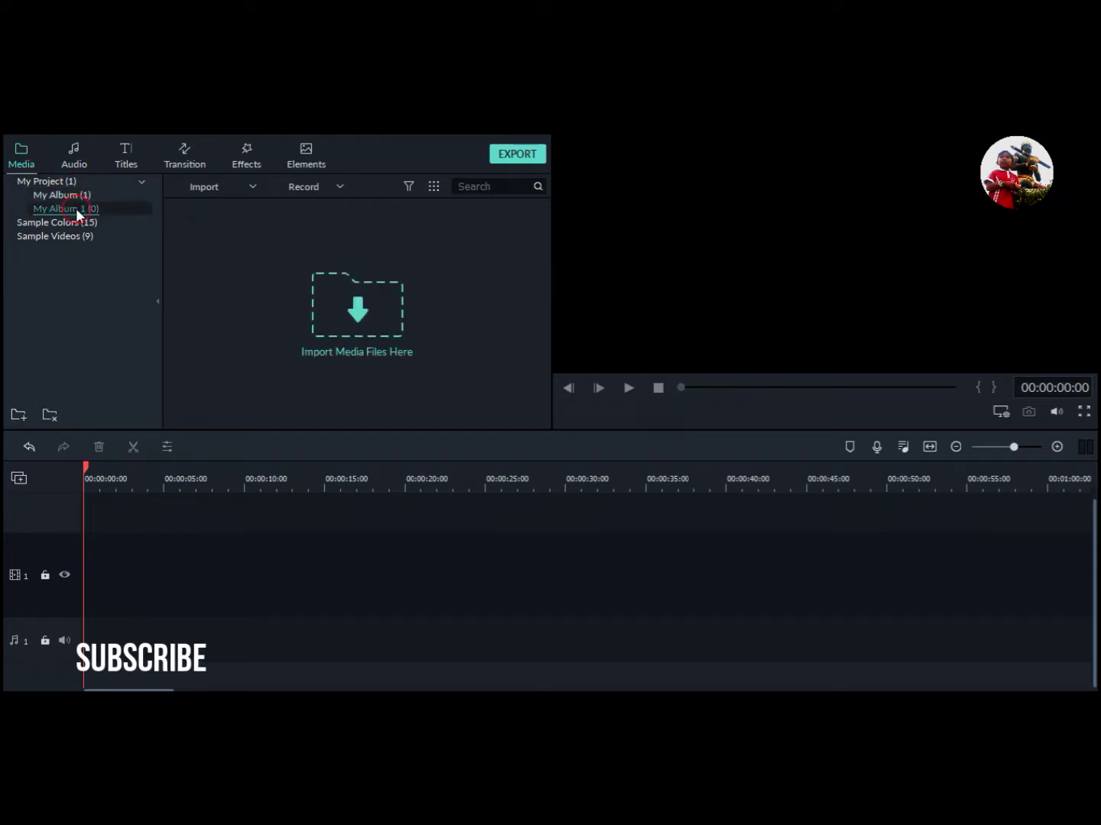
click(76, 197)
click(80, 206)
click(80, 195)
click(82, 208)
click(82, 209)
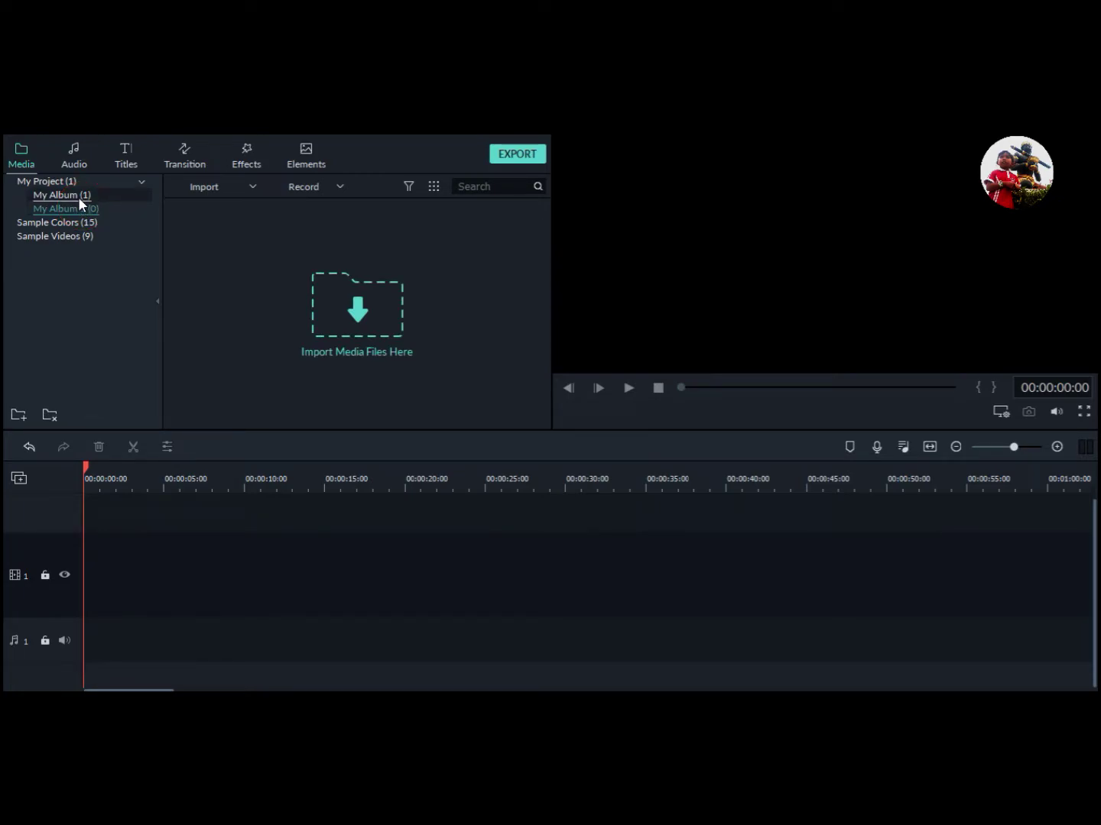
click(78, 196)
click(74, 208)
click(89, 196)
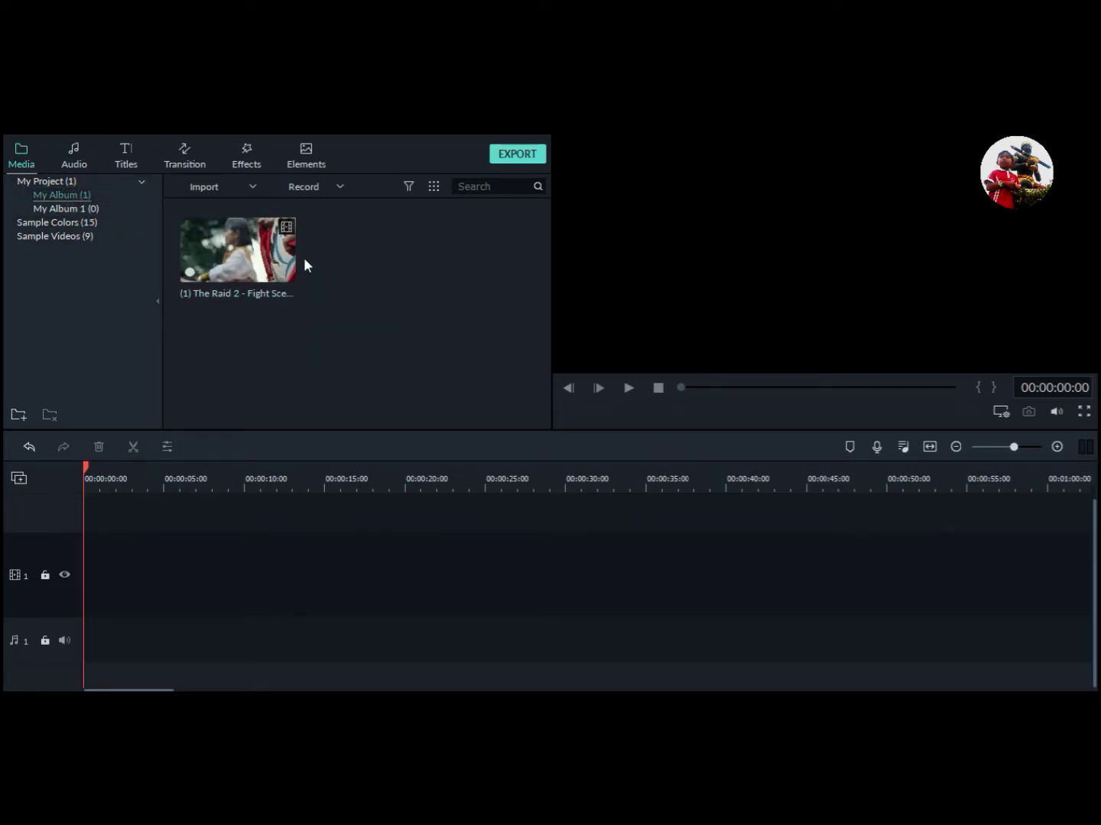
Place the imported Raid 2 clip at the start of video track 1 and match the project settings to the media
mouse_move(254, 238)
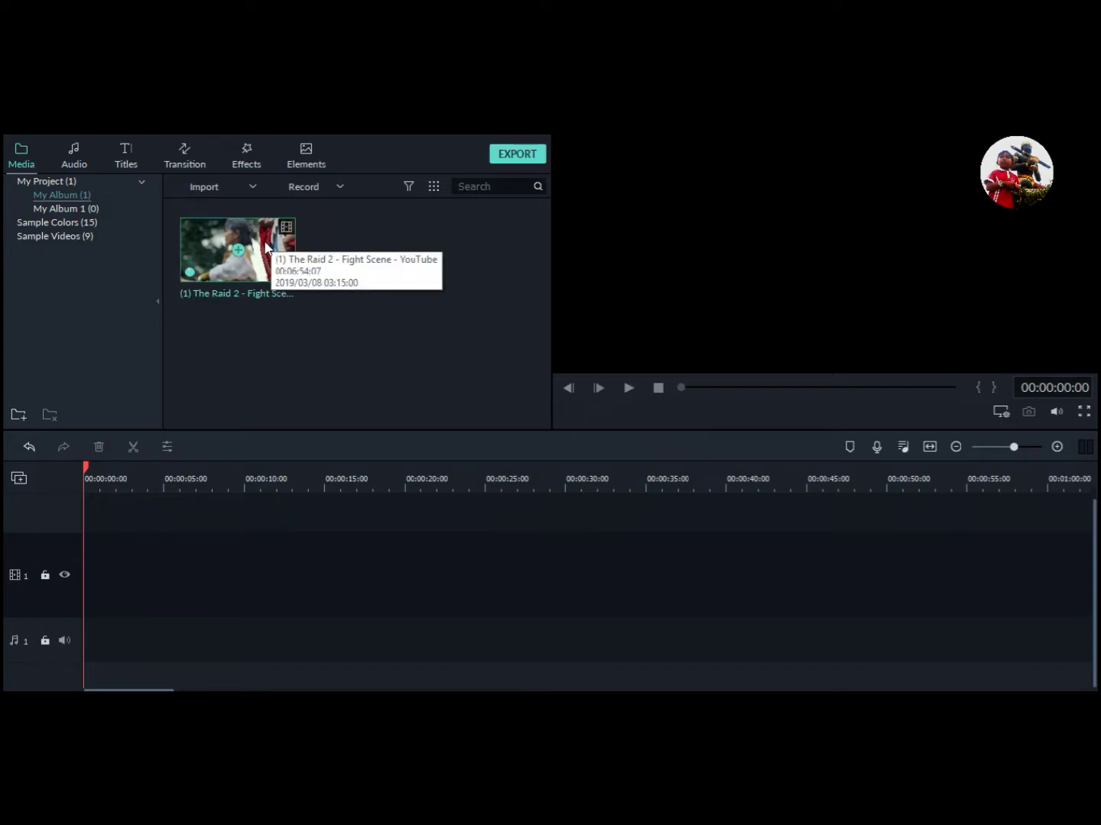
mouse_move(272, 245)
mouse_down()
mouse_move(271, 307)
mouse_move(272, 254)
mouse_up()
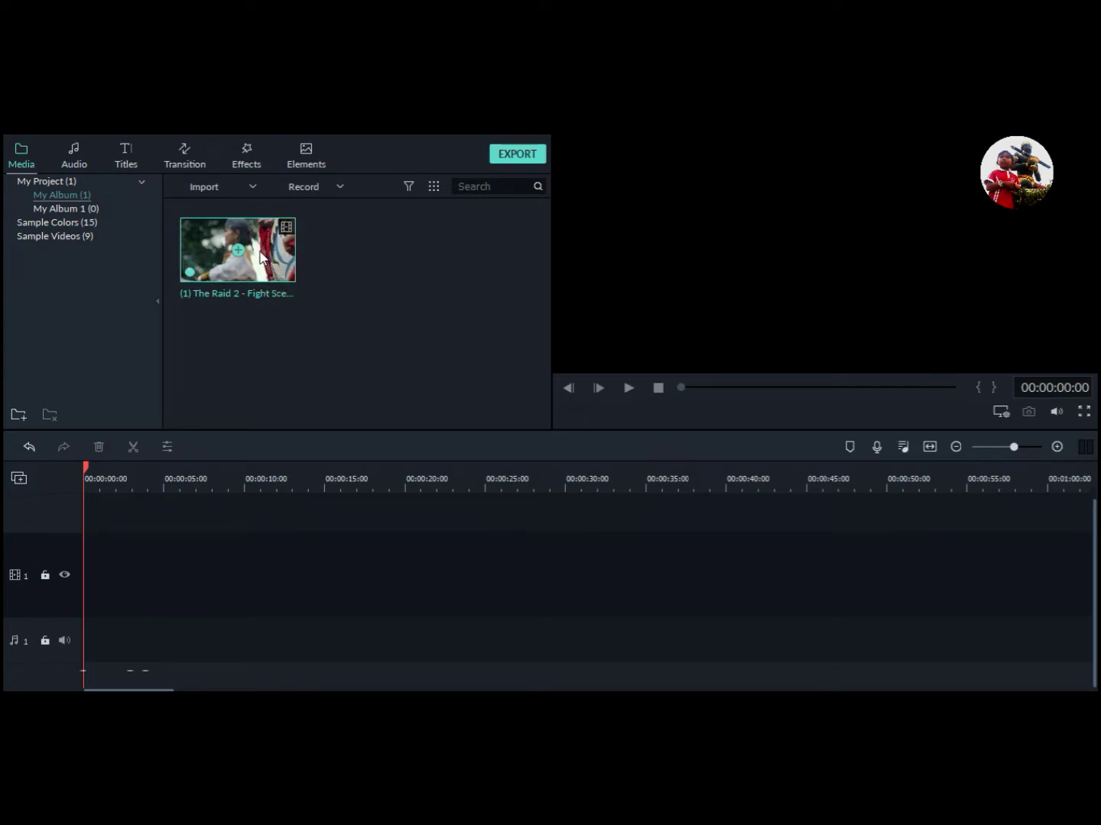
drag(262, 260, 69, 570)
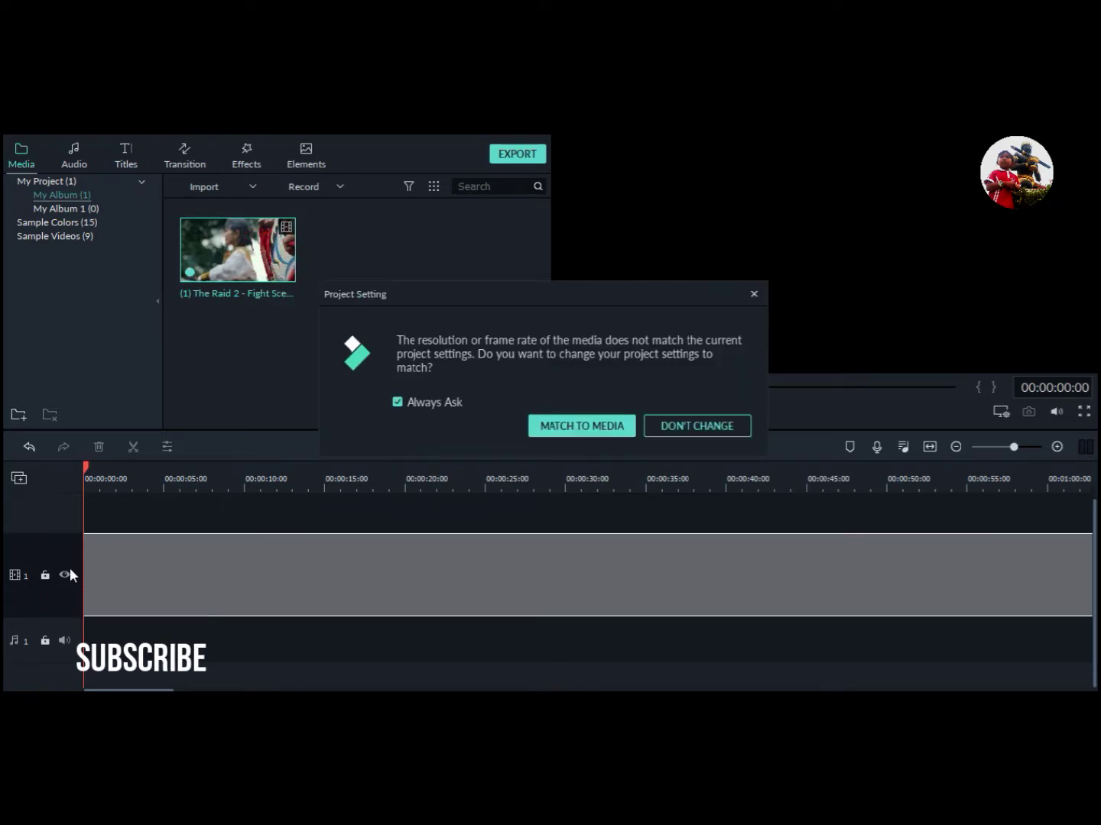
click(595, 436)
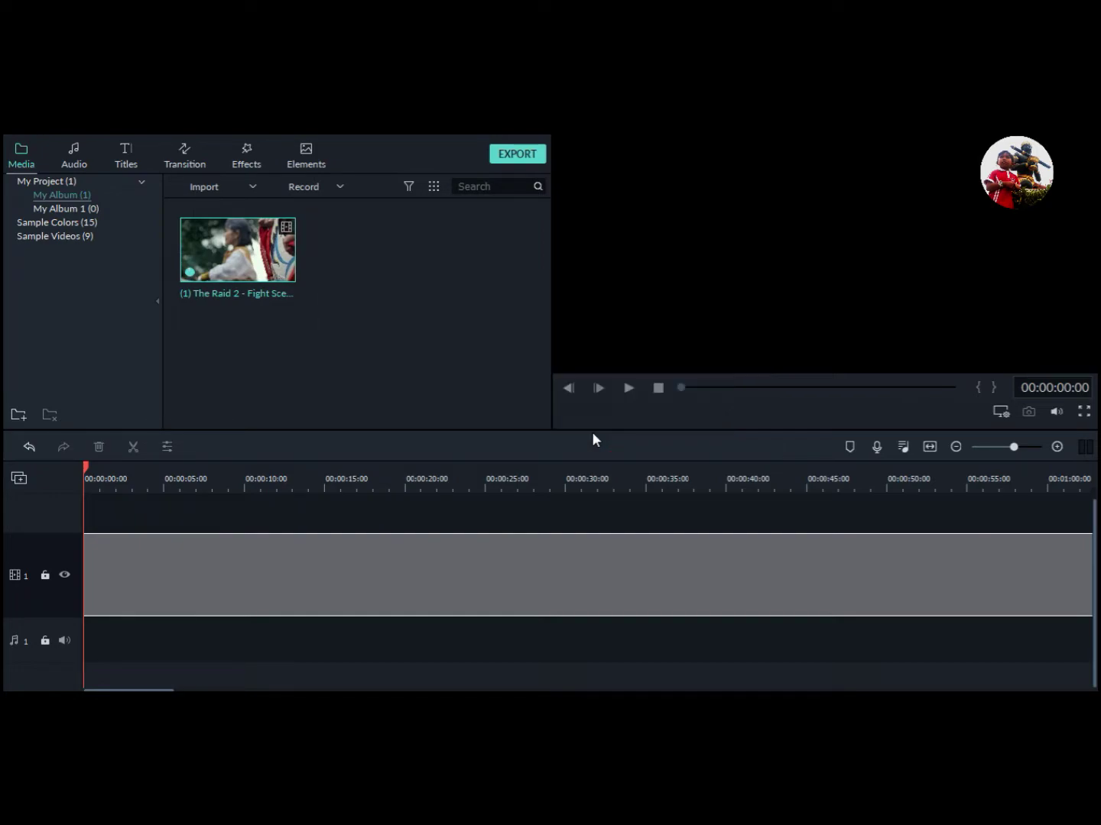
Delete the Raid 2 clip from video track 1 and add it back to the timeline from the media library
click(381, 562)
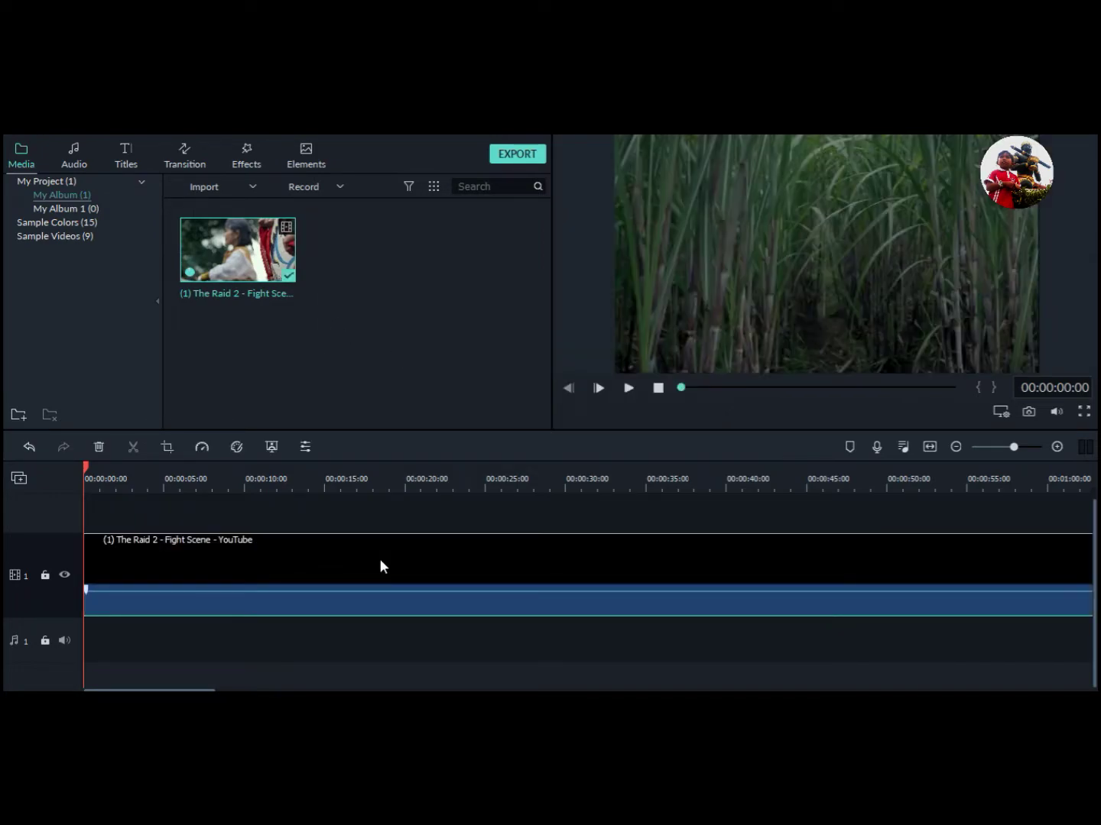
key(Delete)
mouse_move(237, 261)
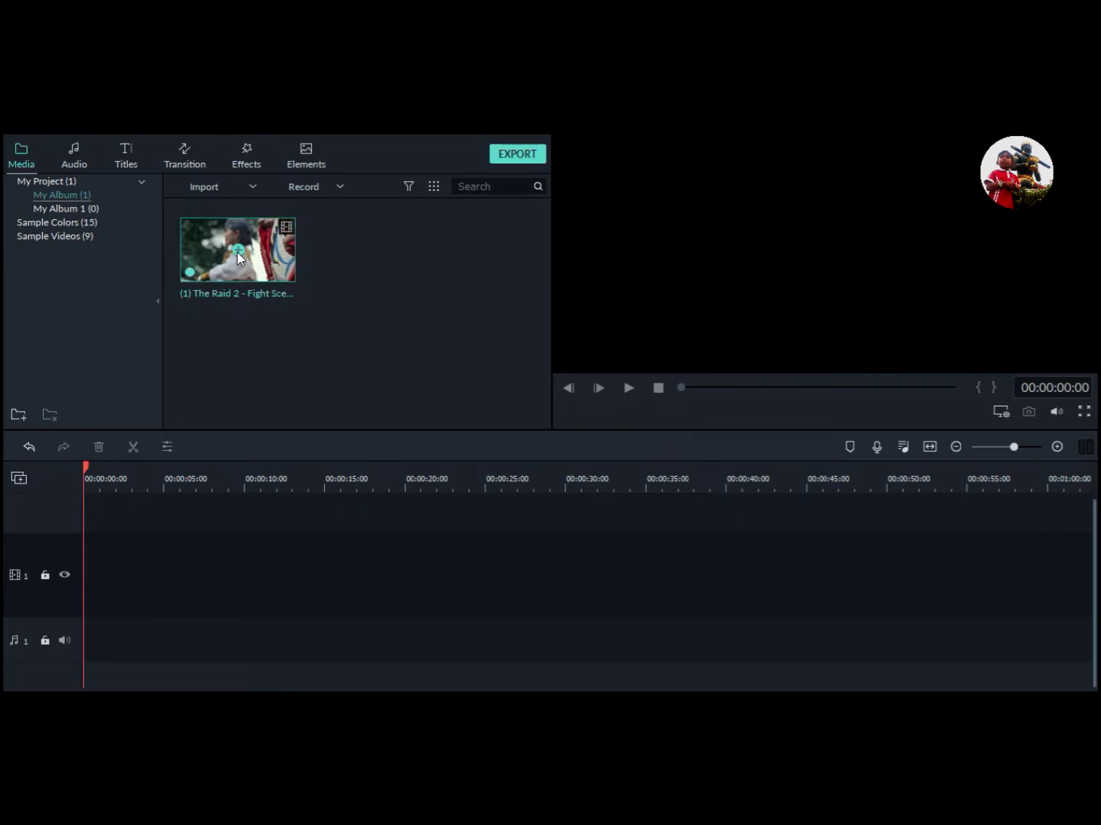
click(237, 251)
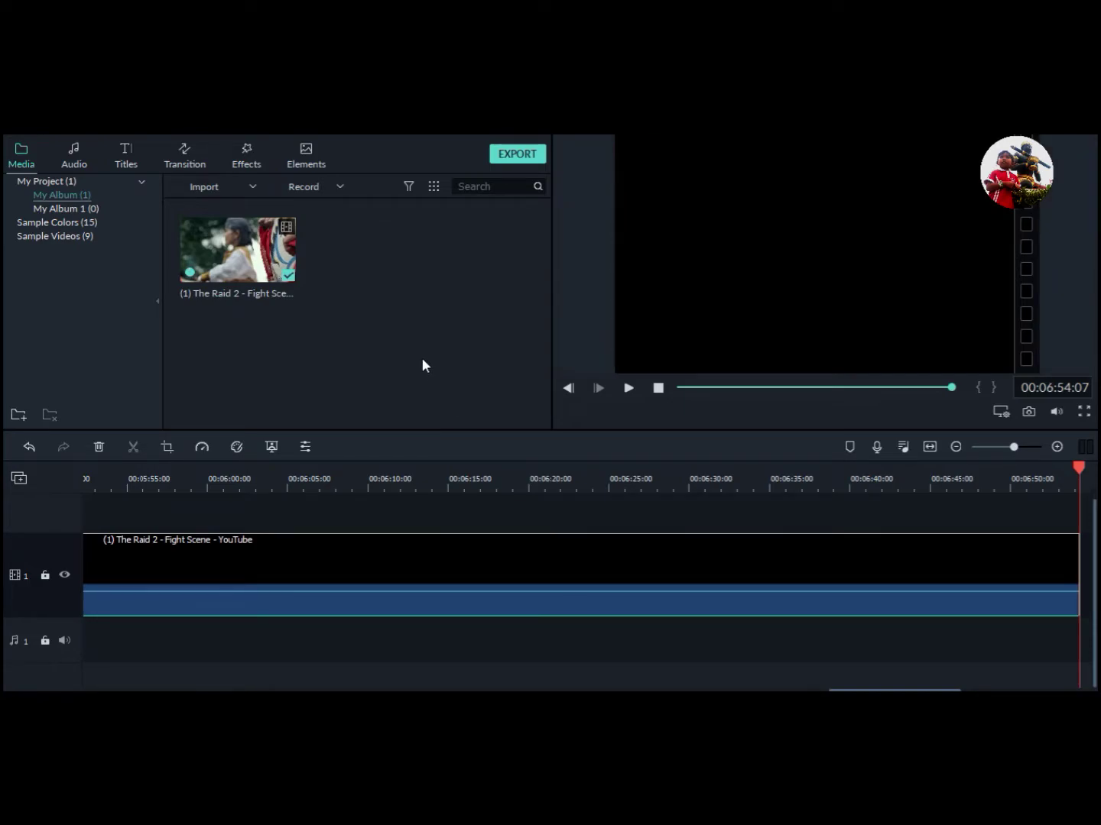
Move the playhead from the end of the clip back near its start, to about 00:00:08:05
click(85, 510)
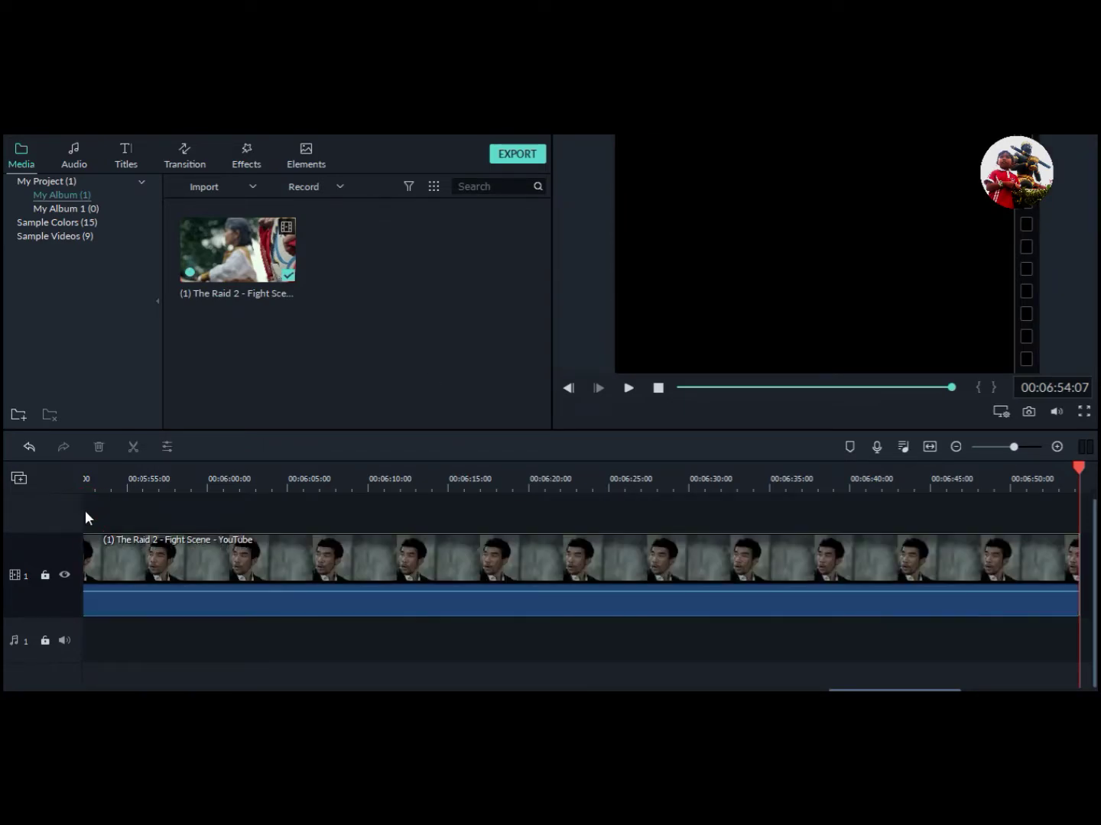
click(93, 469)
mouse_move(92, 469)
mouse_down()
mouse_move(445, 490)
mouse_move(436, 499)
mouse_move(419, 473)
mouse_move(12, 487)
mouse_up()
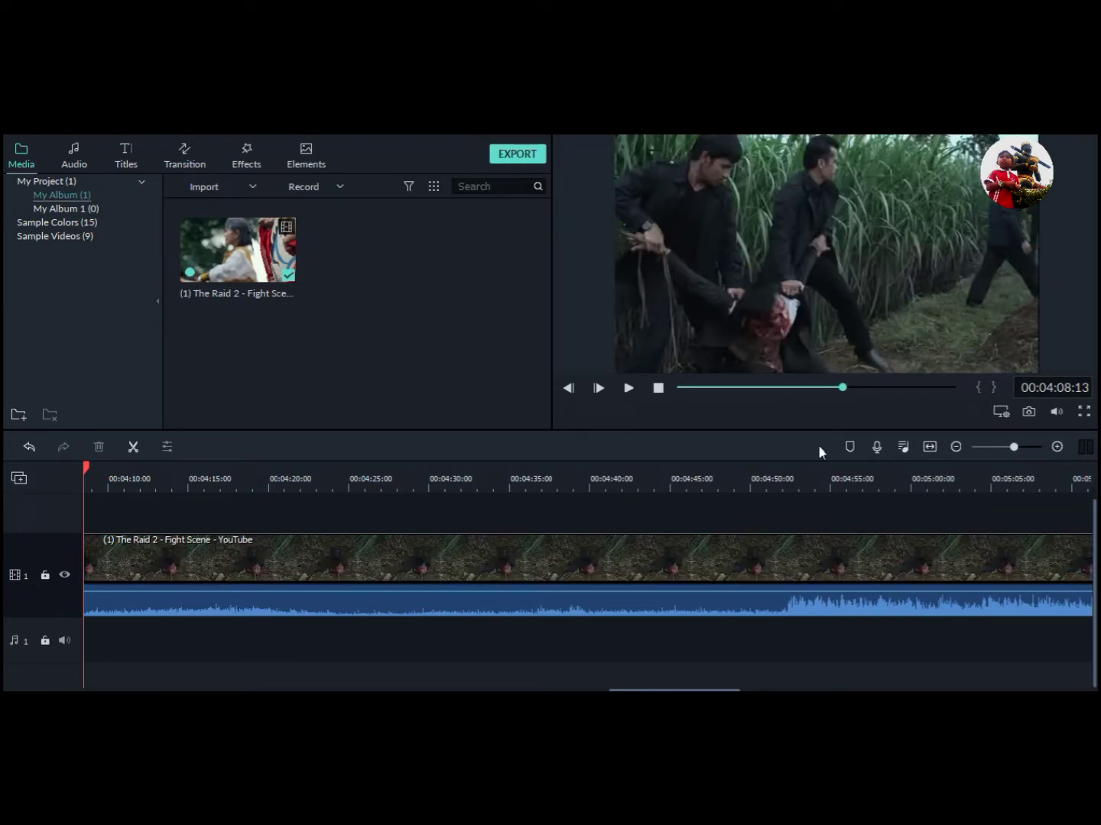
click(930, 448)
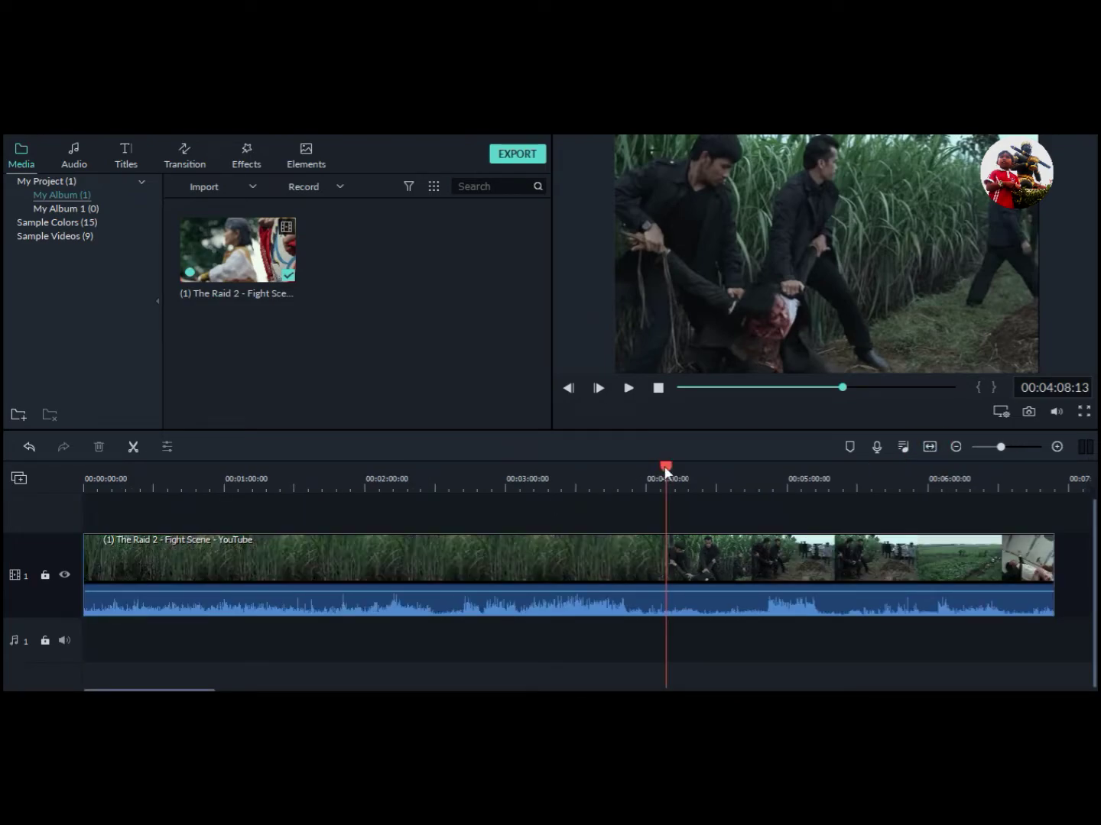
drag(665, 473, 111, 514)
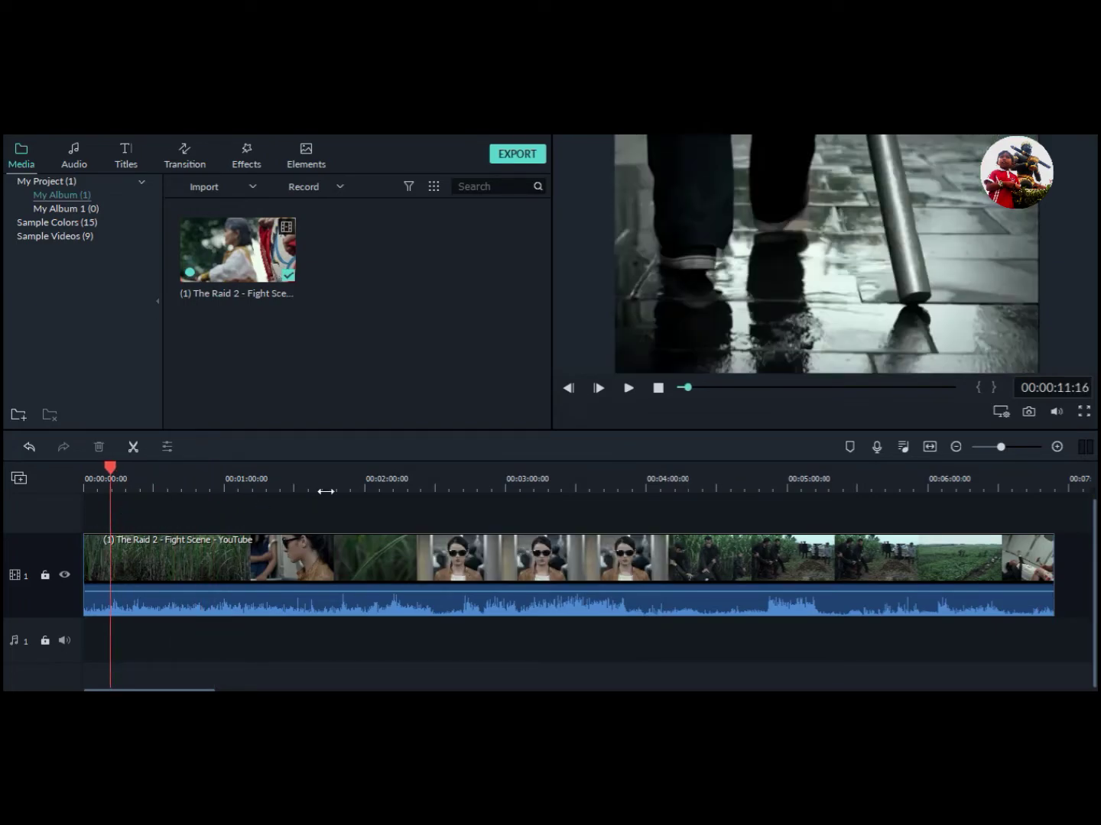
drag(110, 477, 94, 474)
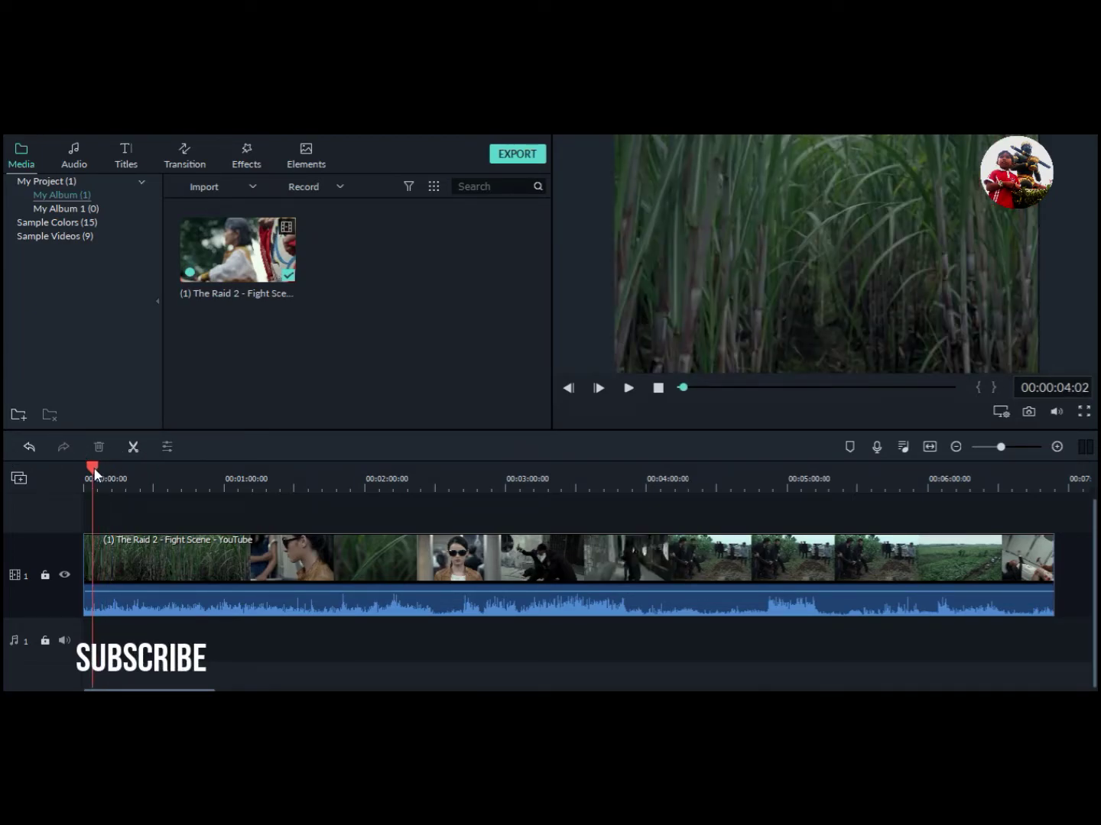
drag(93, 467, 101, 467)
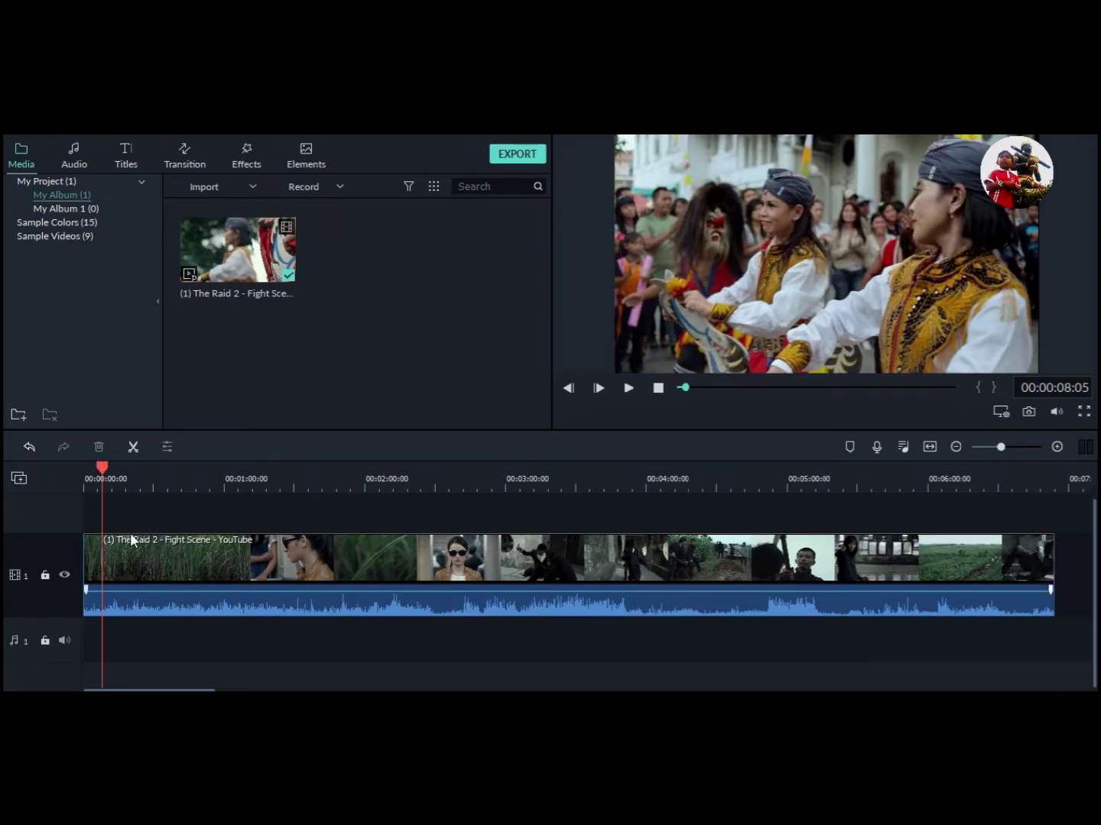
Split the Raid 2 clip on video track 1 at about 00:00:10:23 and again at about 00:00:25:08
drag(101, 469, 126, 477)
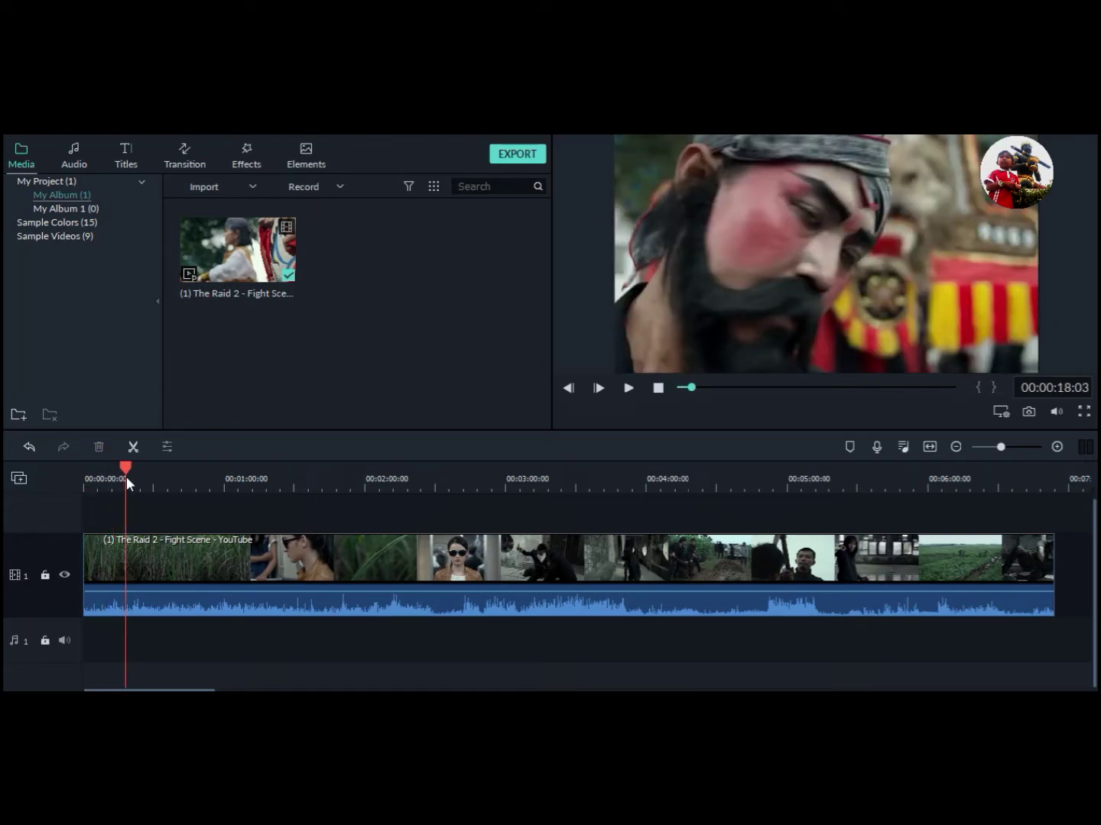
drag(125, 468, 117, 468)
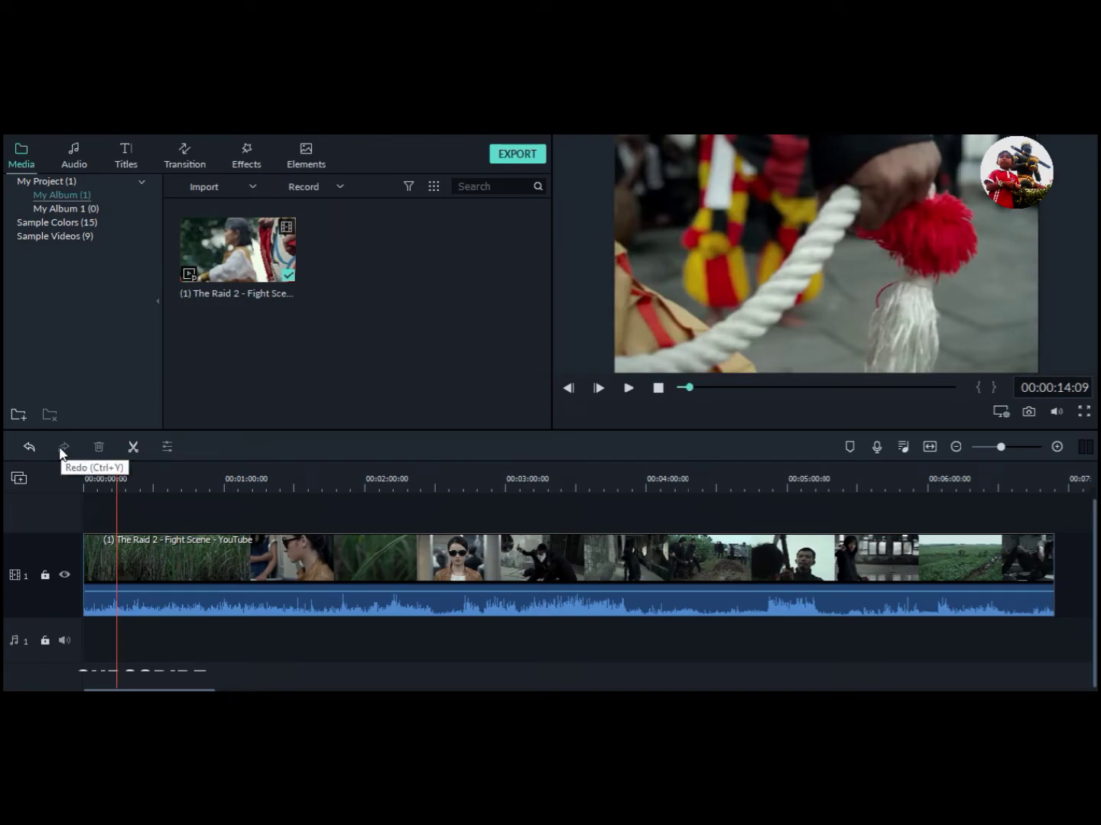
drag(115, 470, 110, 470)
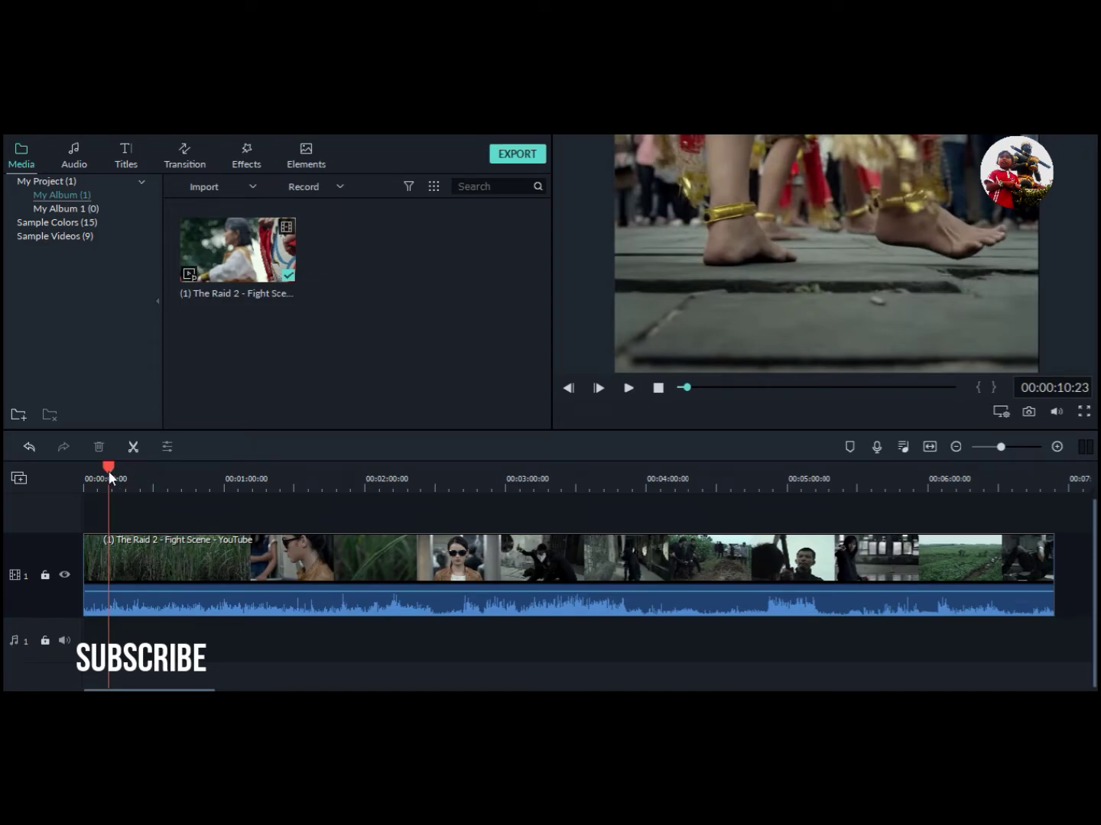
click(133, 447)
drag(110, 470, 142, 478)
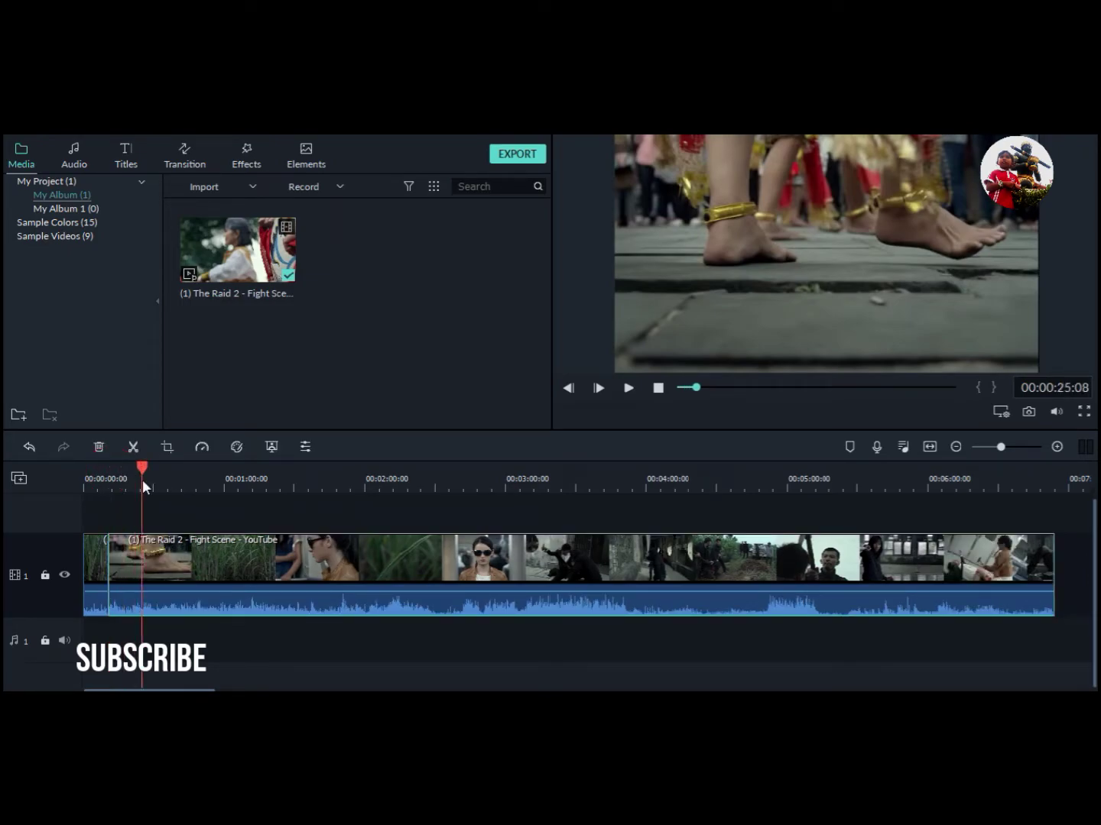
click(138, 449)
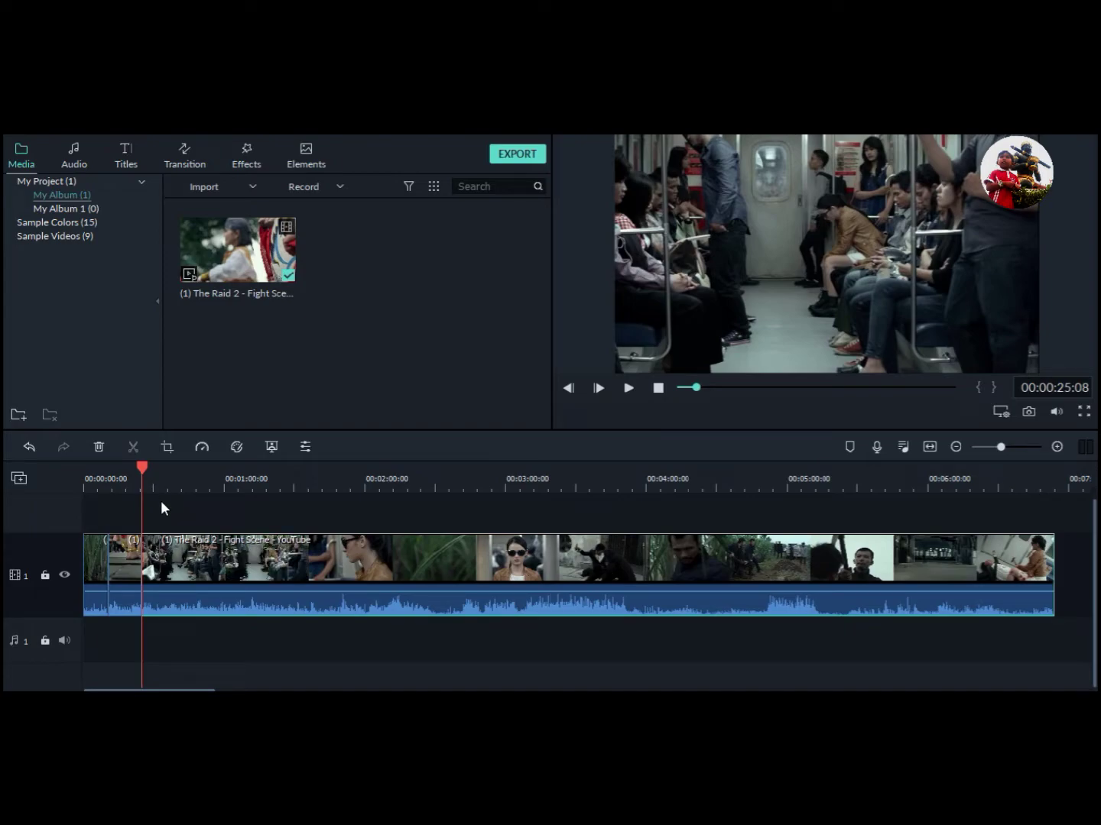
Undo the last split and restore it, moving the playhead back to about 00:00:09:14
drag(141, 467, 127, 470)
key(ctrl+z)
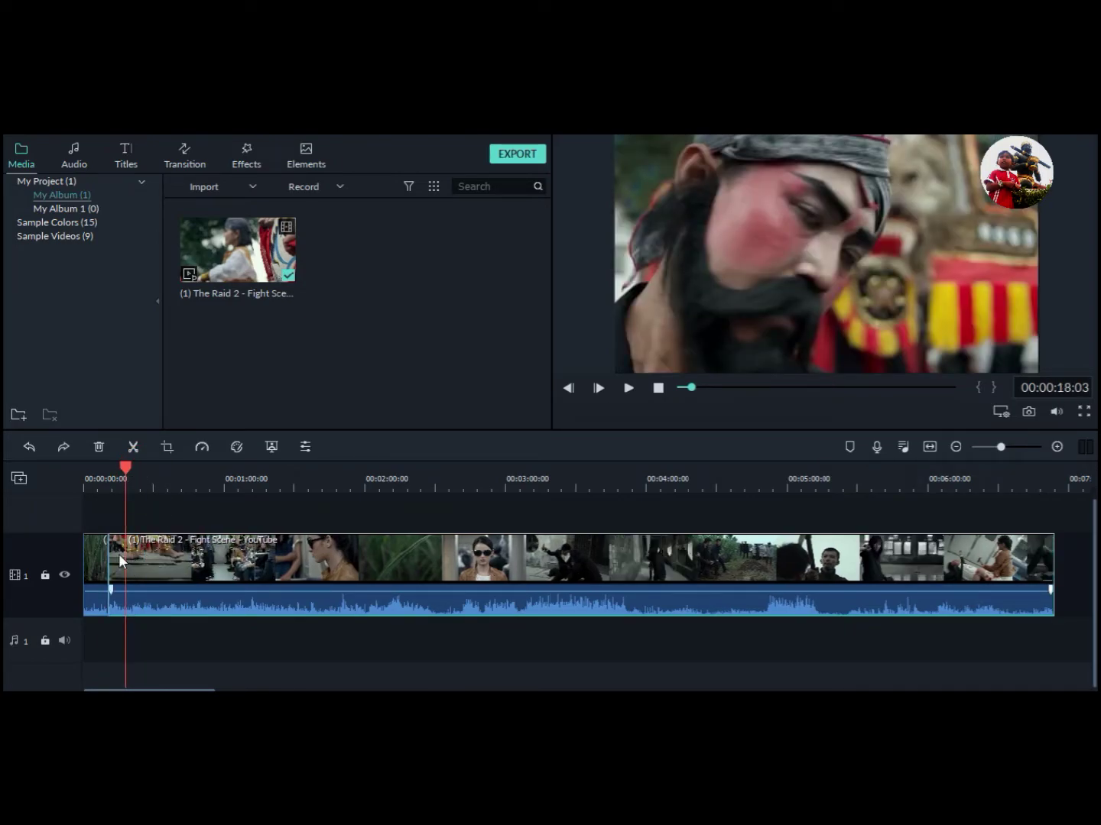
drag(127, 465, 106, 465)
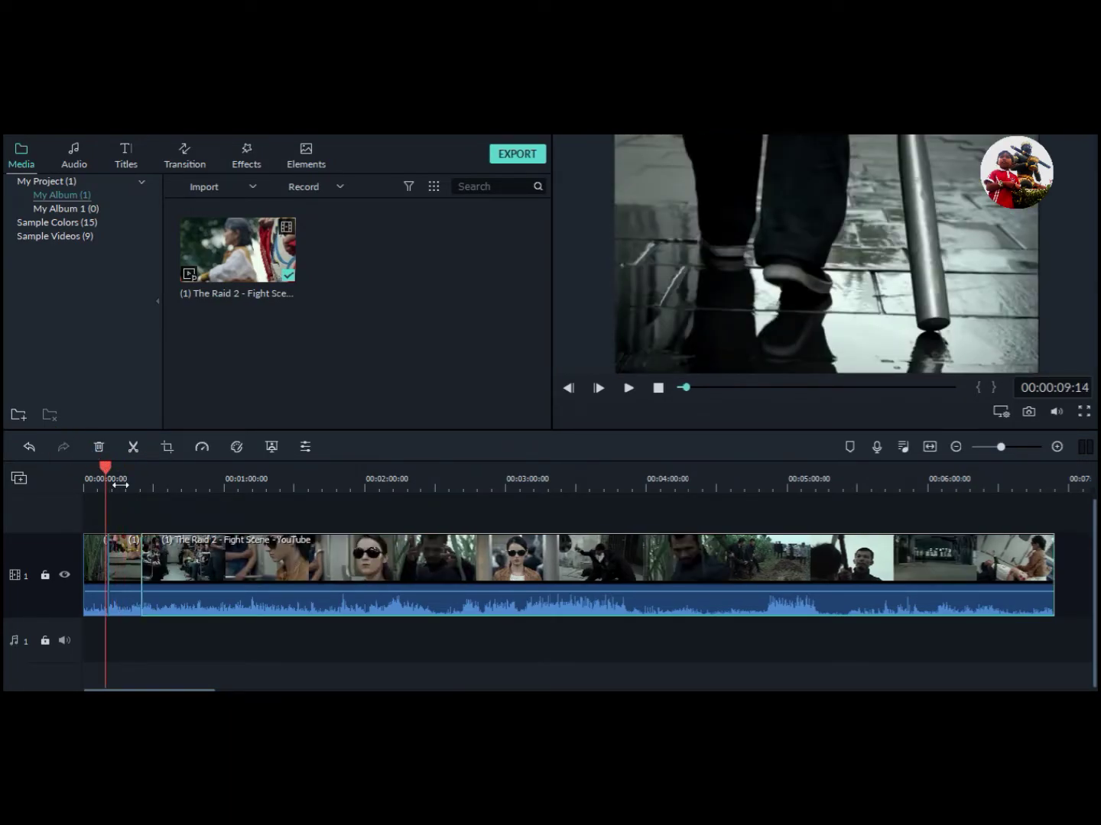
Select the first, middle and last pieces in turn and scrub the playhead across the cuts to compare them
click(100, 558)
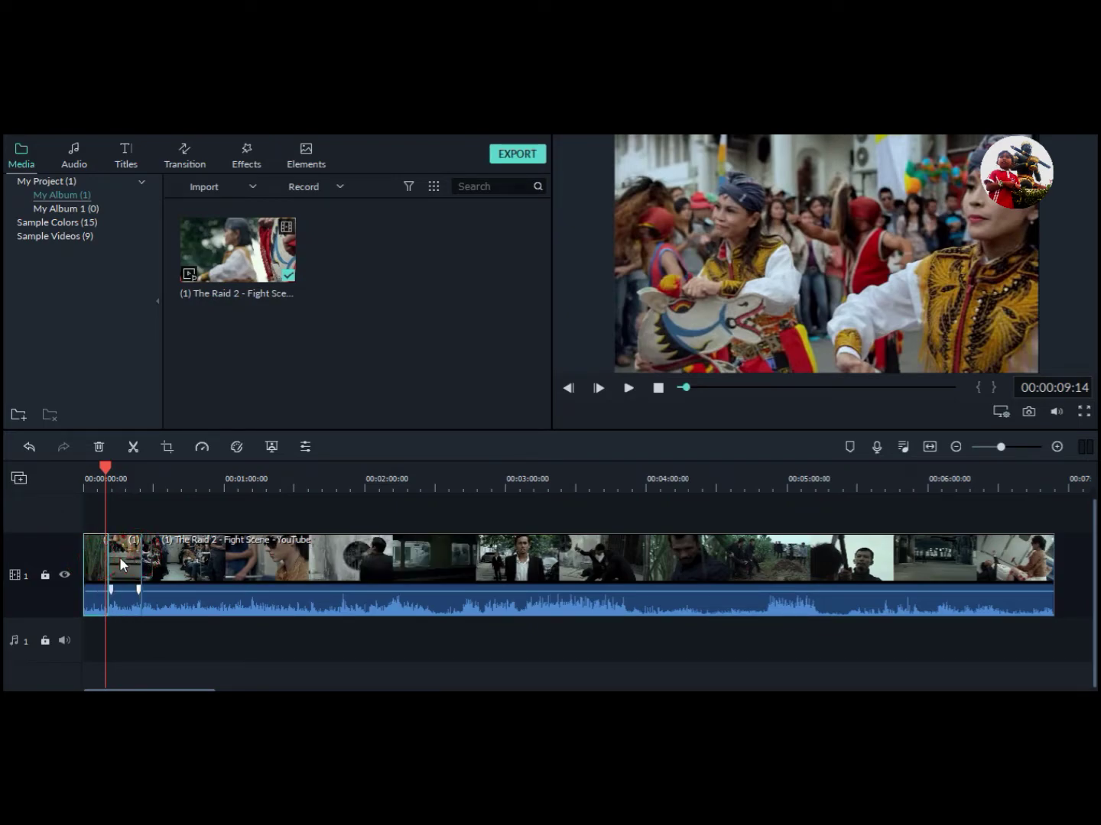
click(119, 557)
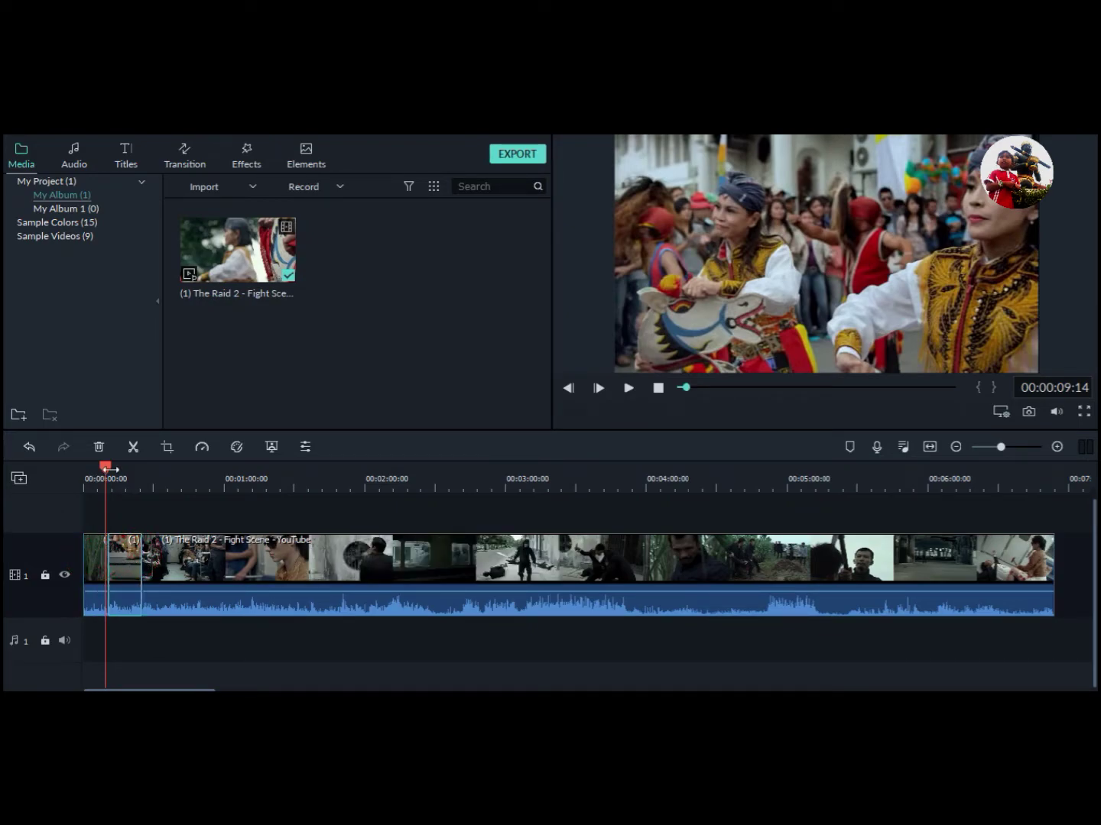
drag(109, 478, 139, 480)
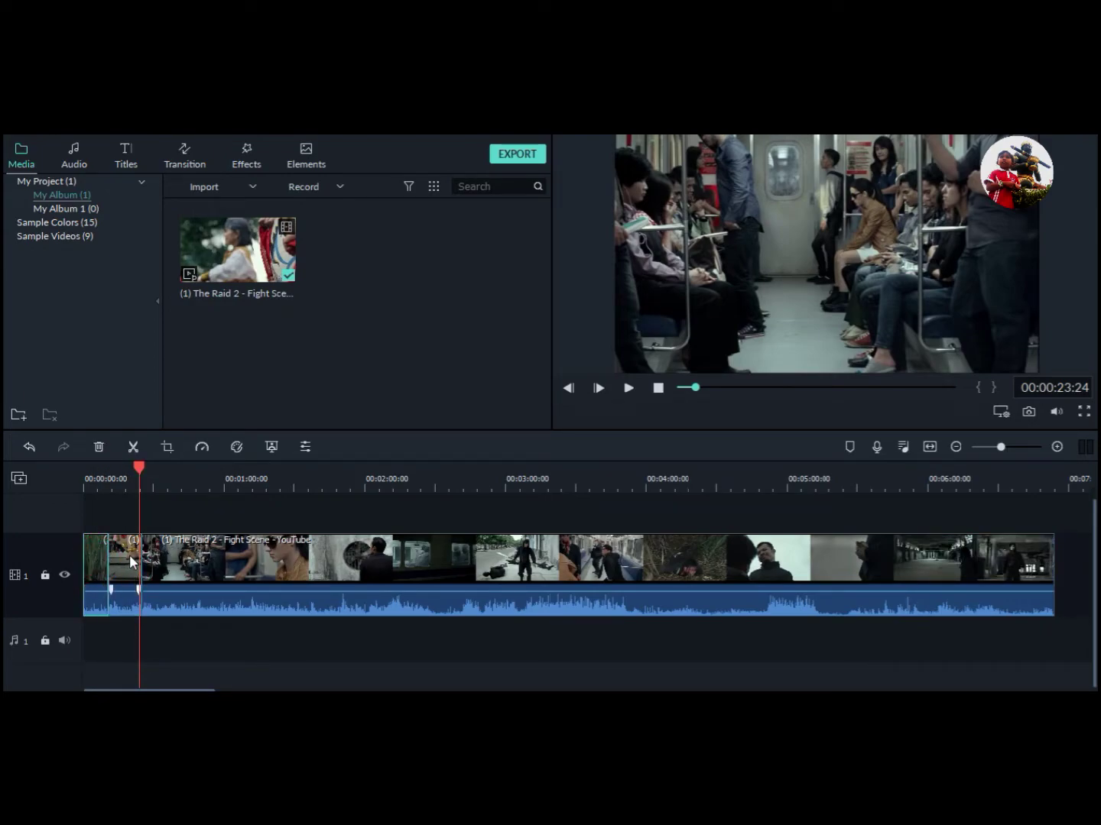
click(97, 561)
click(125, 554)
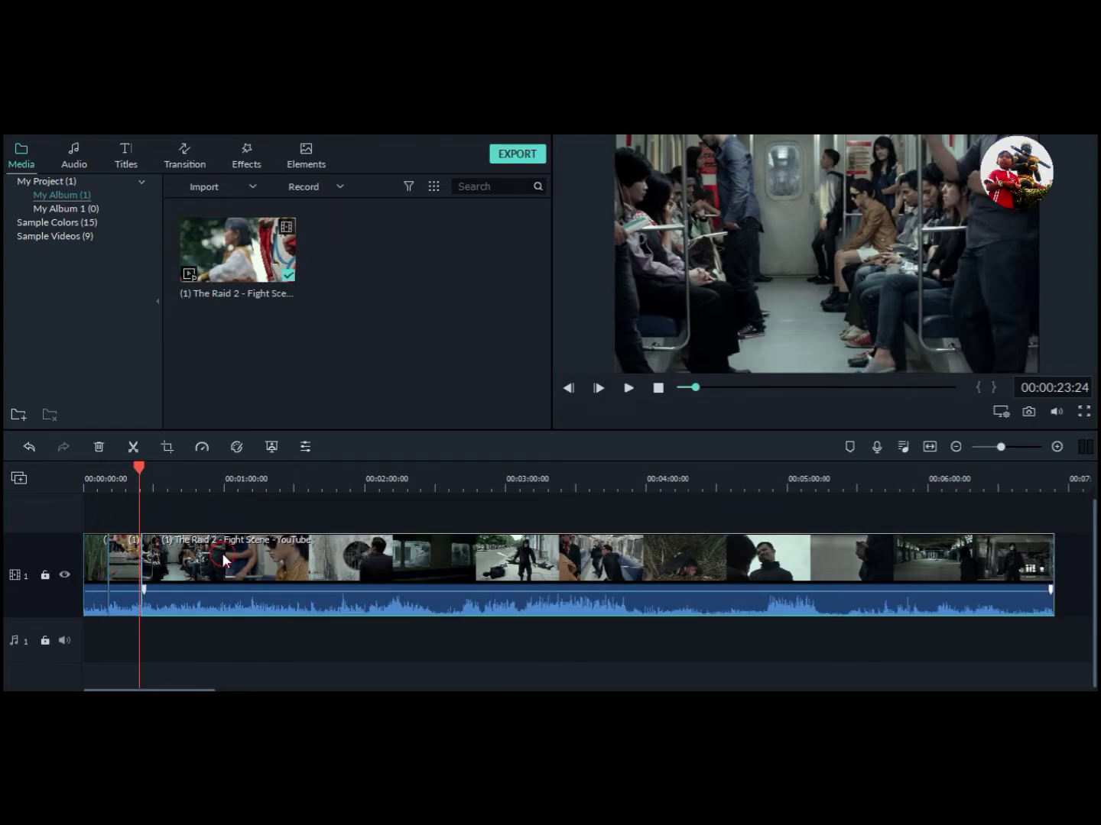
drag(140, 470, 96, 474)
click(122, 553)
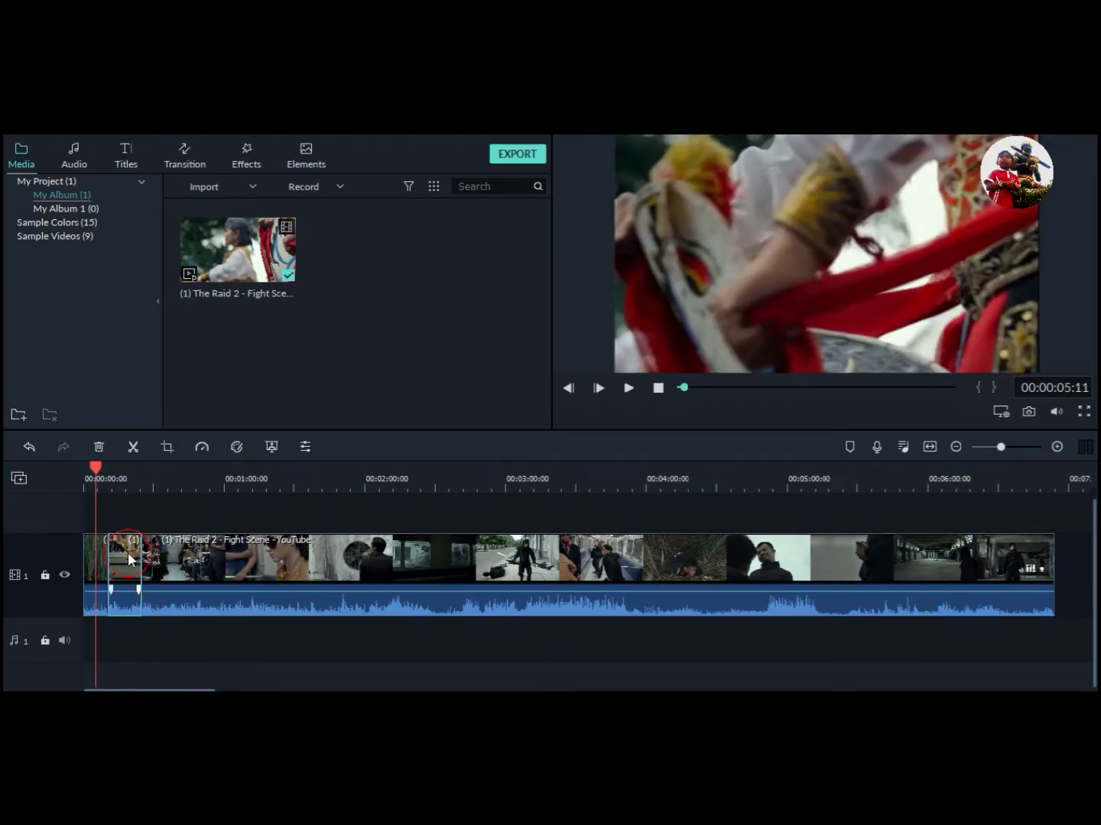
click(120, 554)
click(99, 559)
Place the playhead over the middle piece at about 00:00:19:04 and delete that piece from video track 1
click(127, 471)
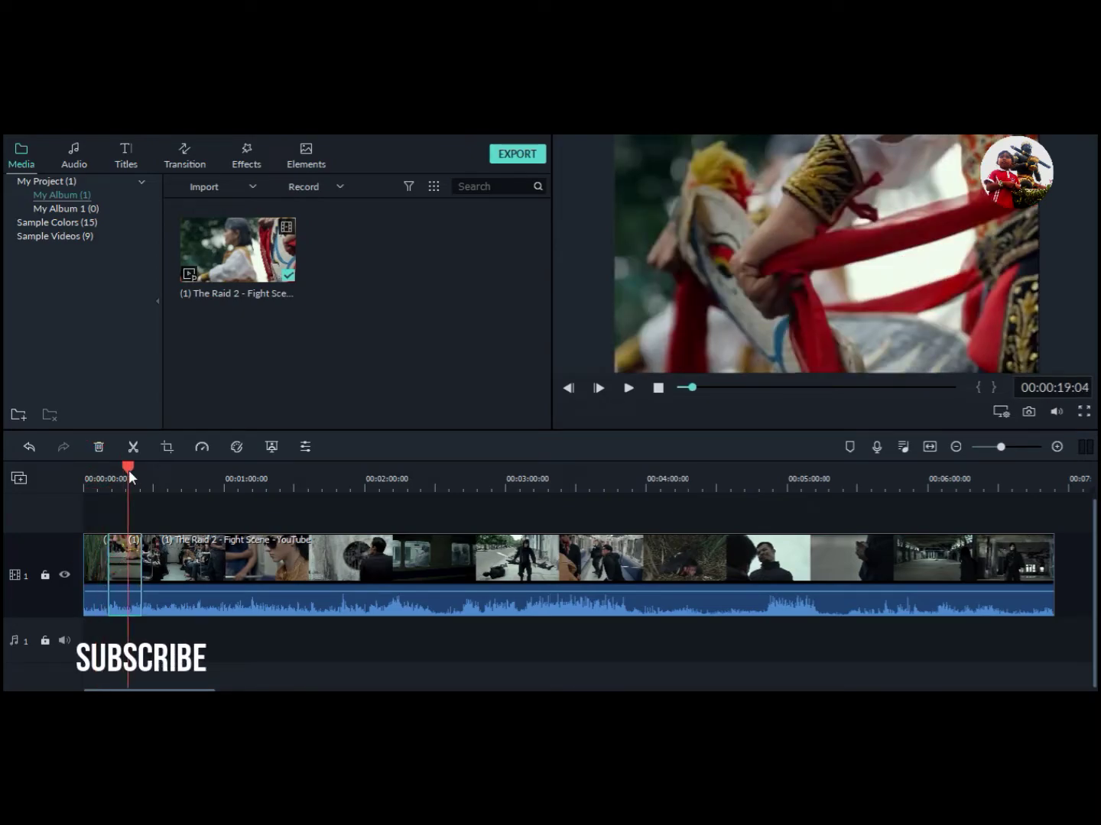
click(119, 556)
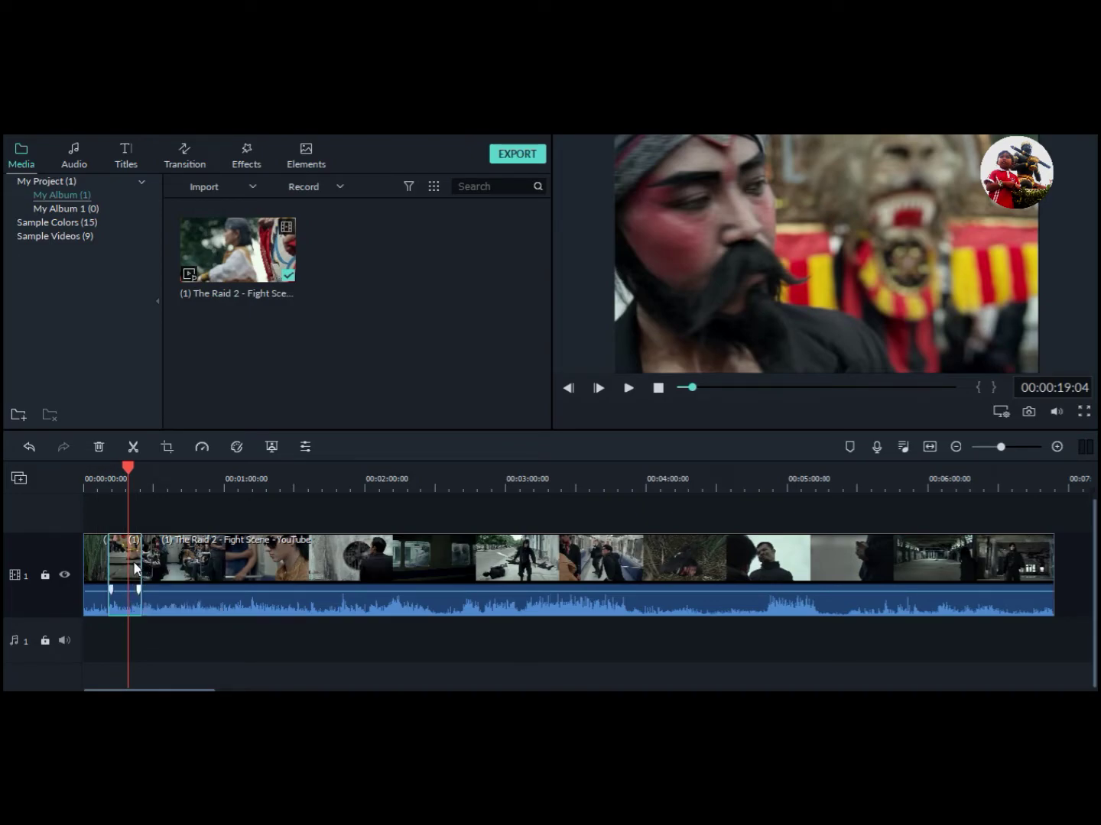
click(98, 447)
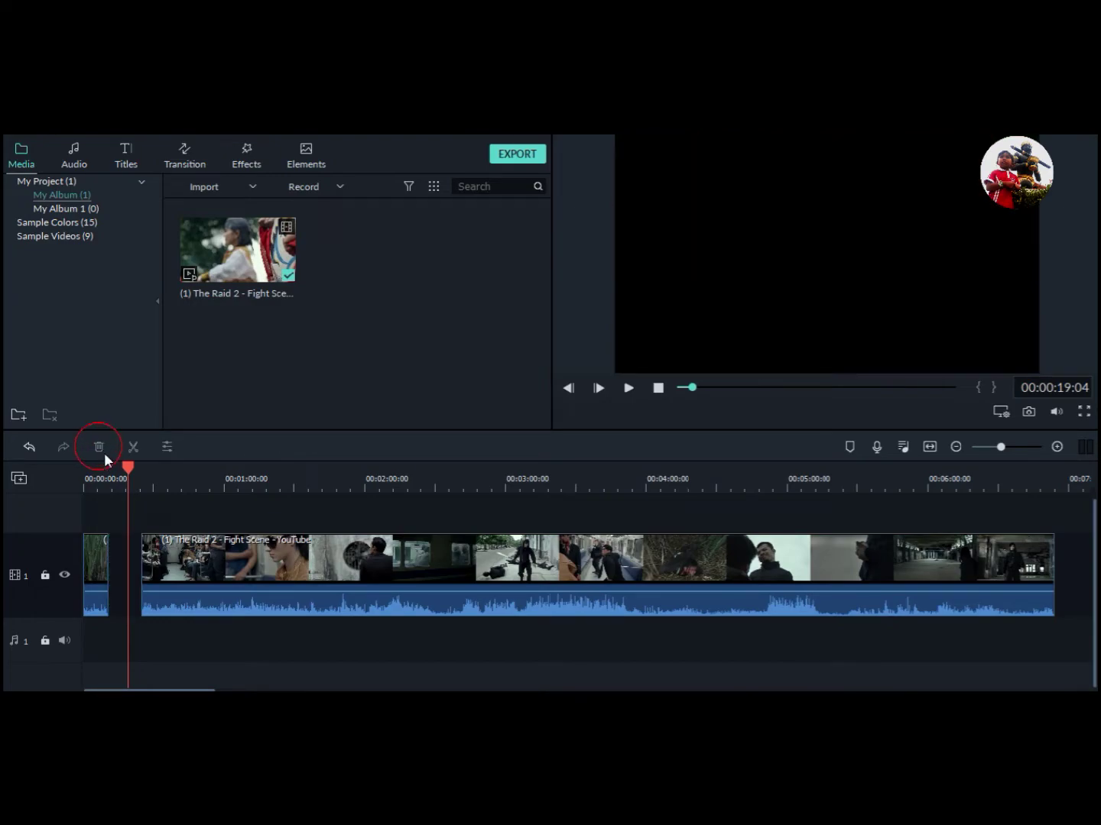
Move the long remaining piece up against the first piece to close the gap on video track 1
click(114, 561)
click(210, 519)
click(121, 564)
click(251, 548)
click(99, 560)
click(181, 564)
drag(269, 563, 240, 561)
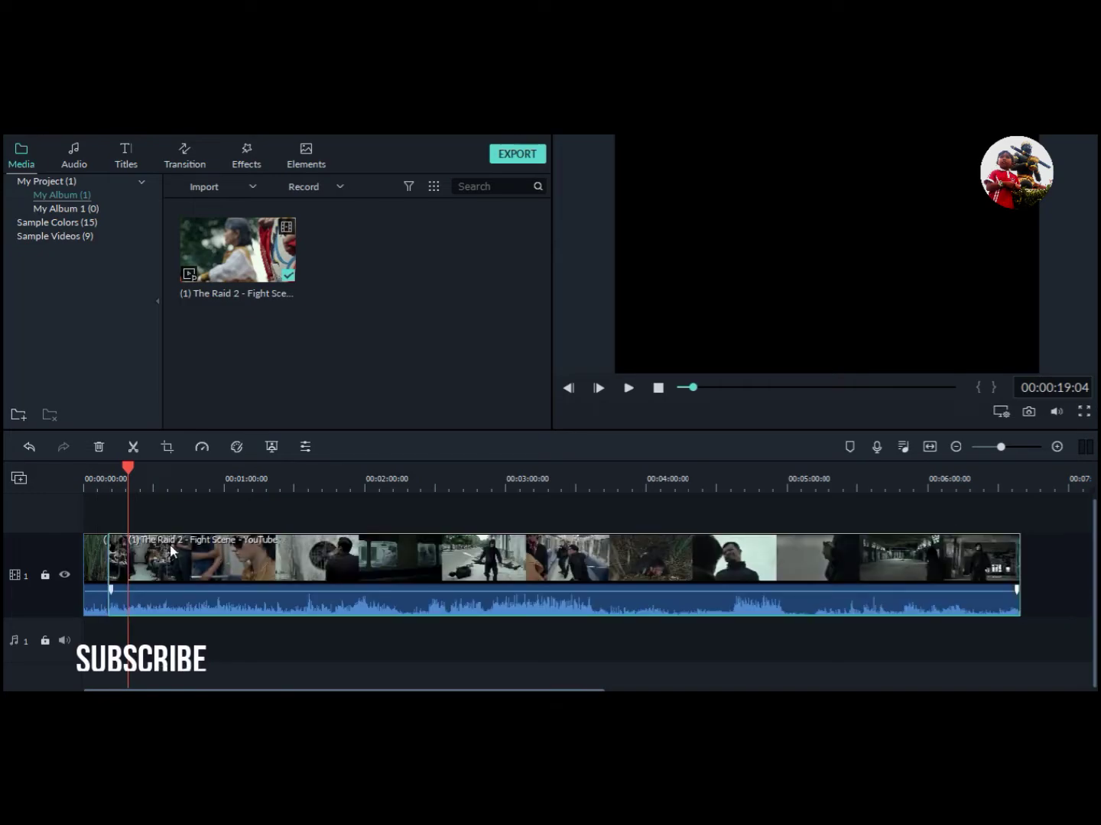
Play the timeline across the new join from about 00:00:08:13, then return the playhead to about 00:00:07:04
drag(129, 468, 103, 477)
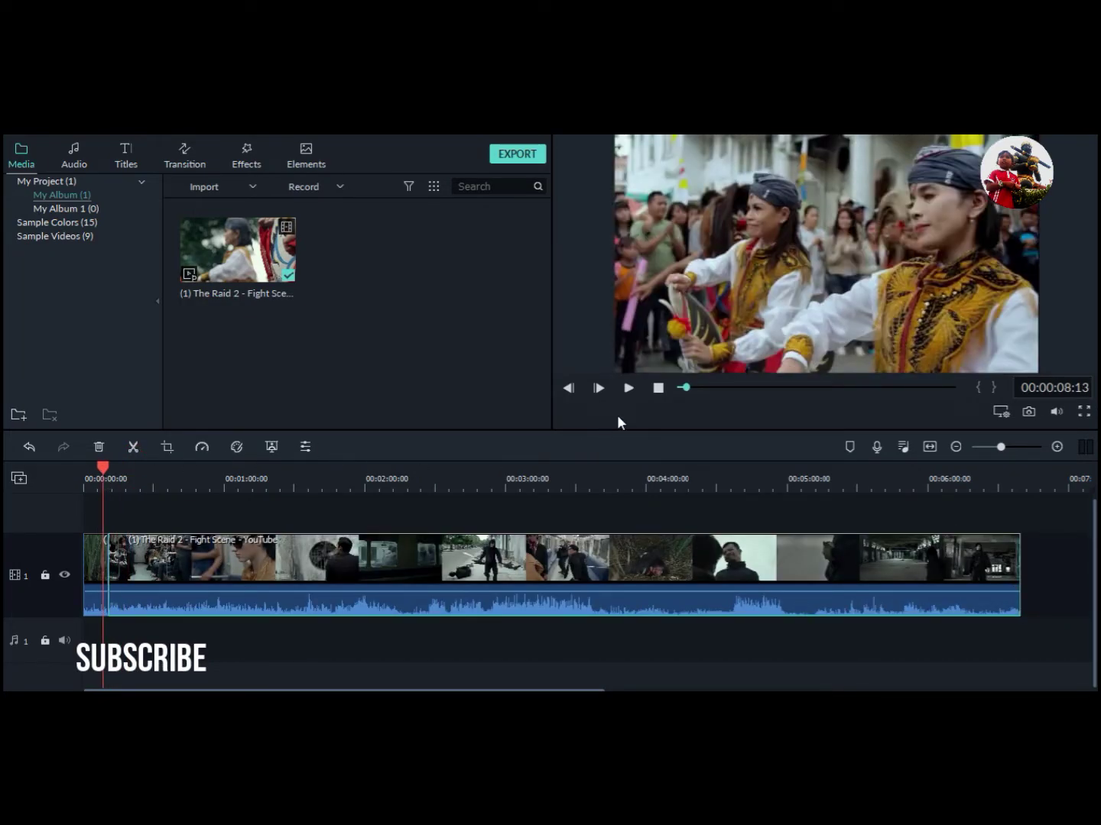
click(629, 388)
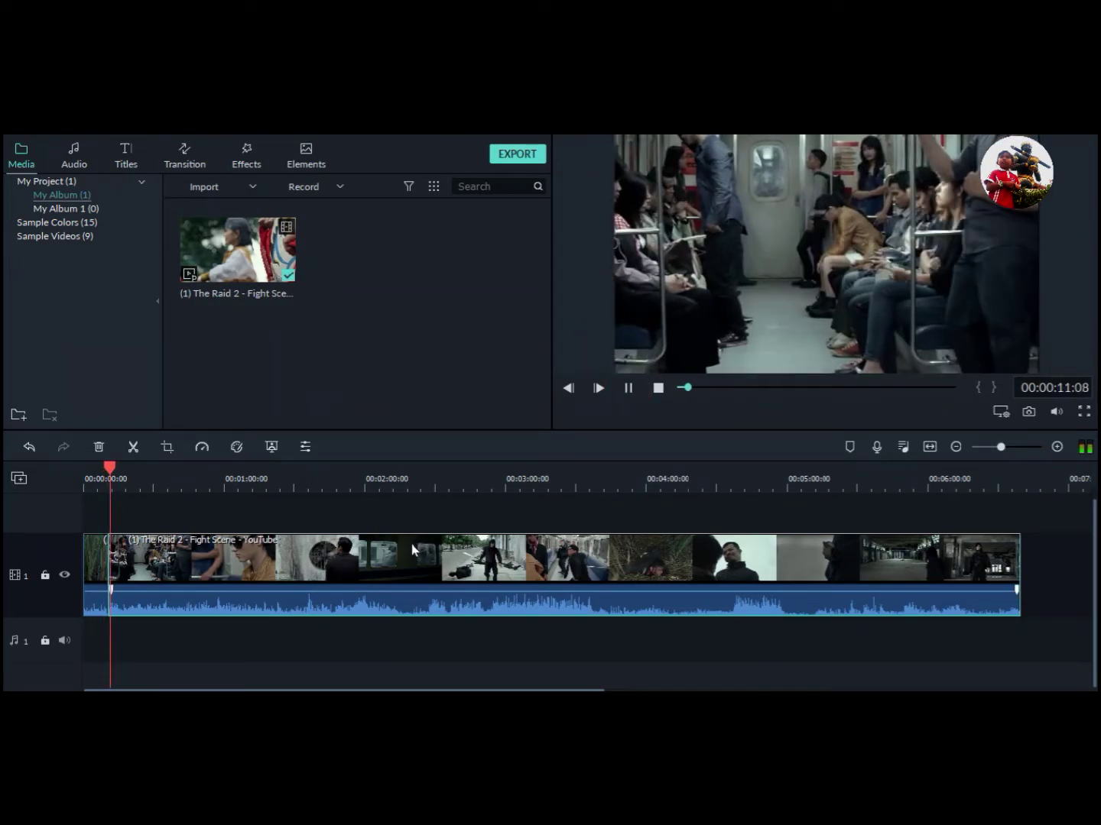
click(629, 389)
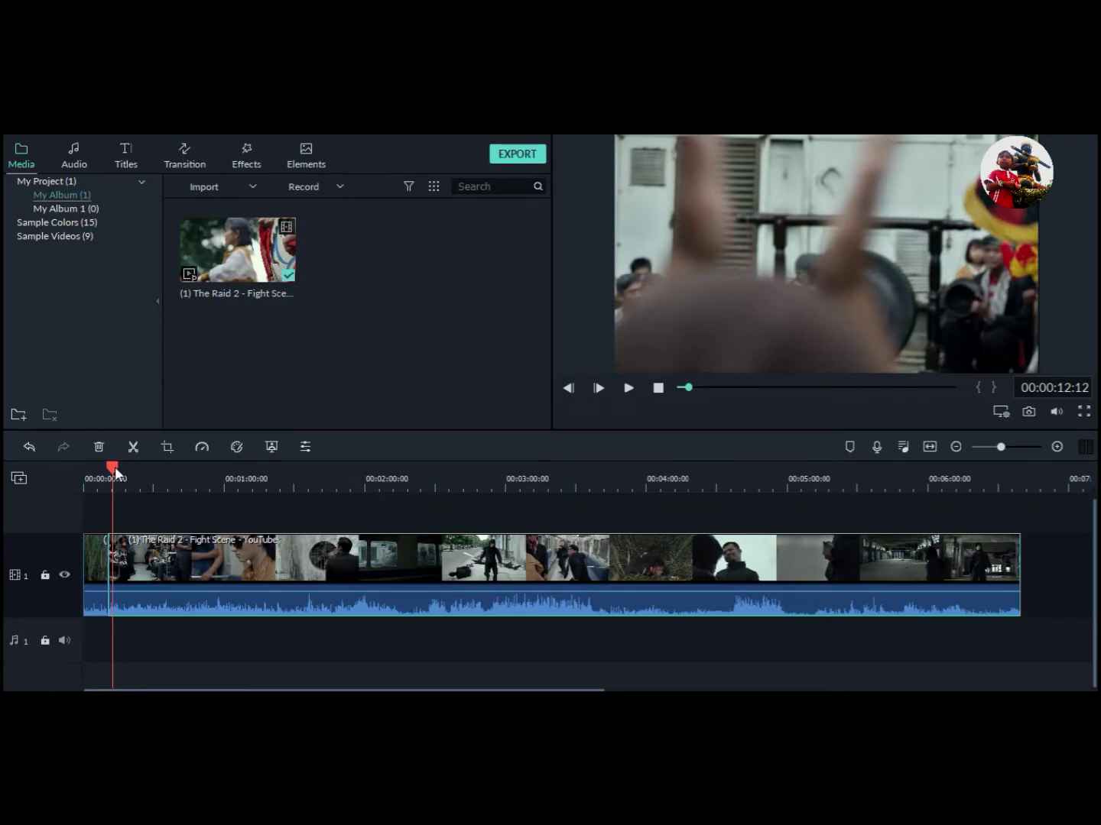
drag(107, 467, 100, 466)
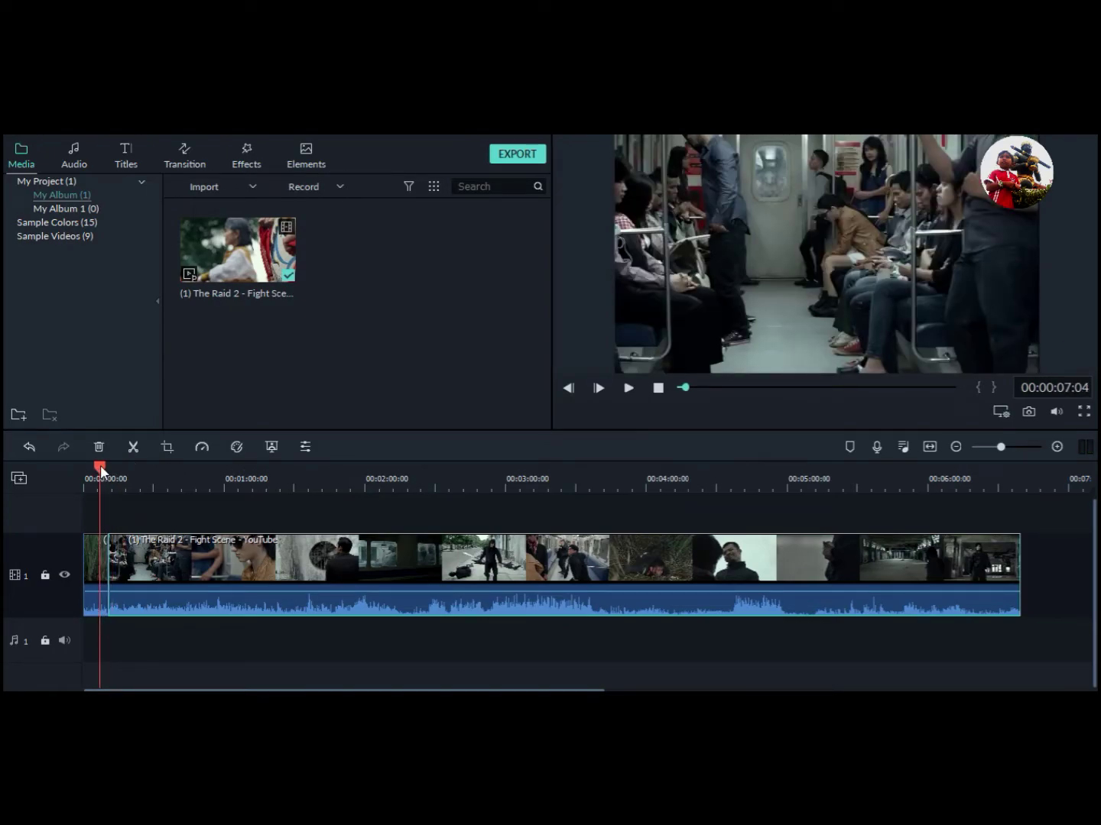
Split the long piece at about 00:00:25:16, move the playhead to about 00:00:40:18, and undo the split
drag(100, 466, 143, 471)
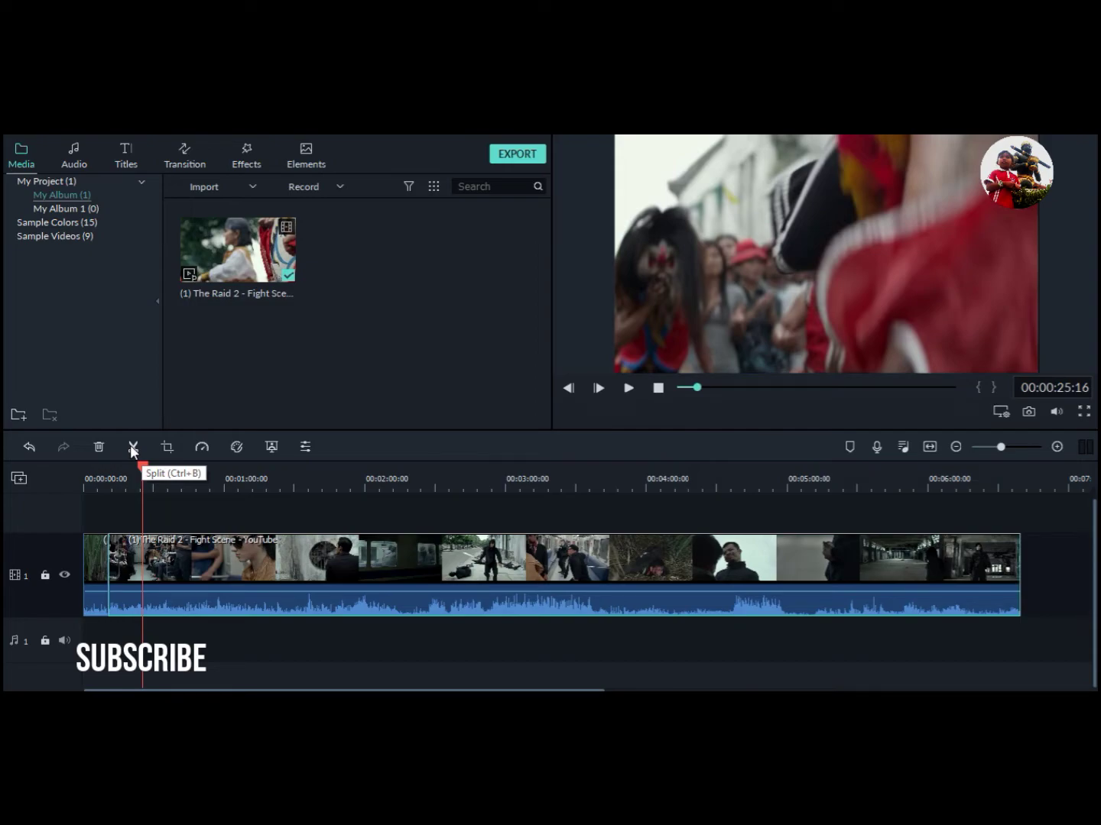
key(ctrl+b)
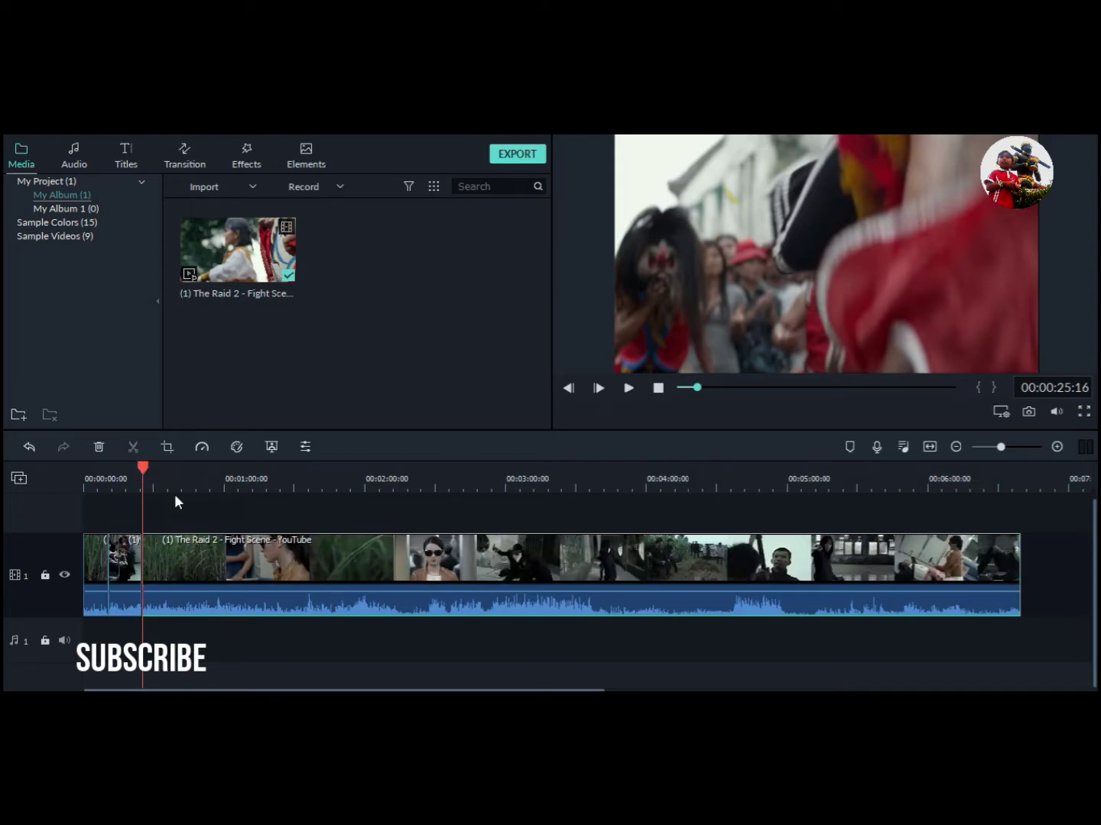
drag(143, 466, 178, 466)
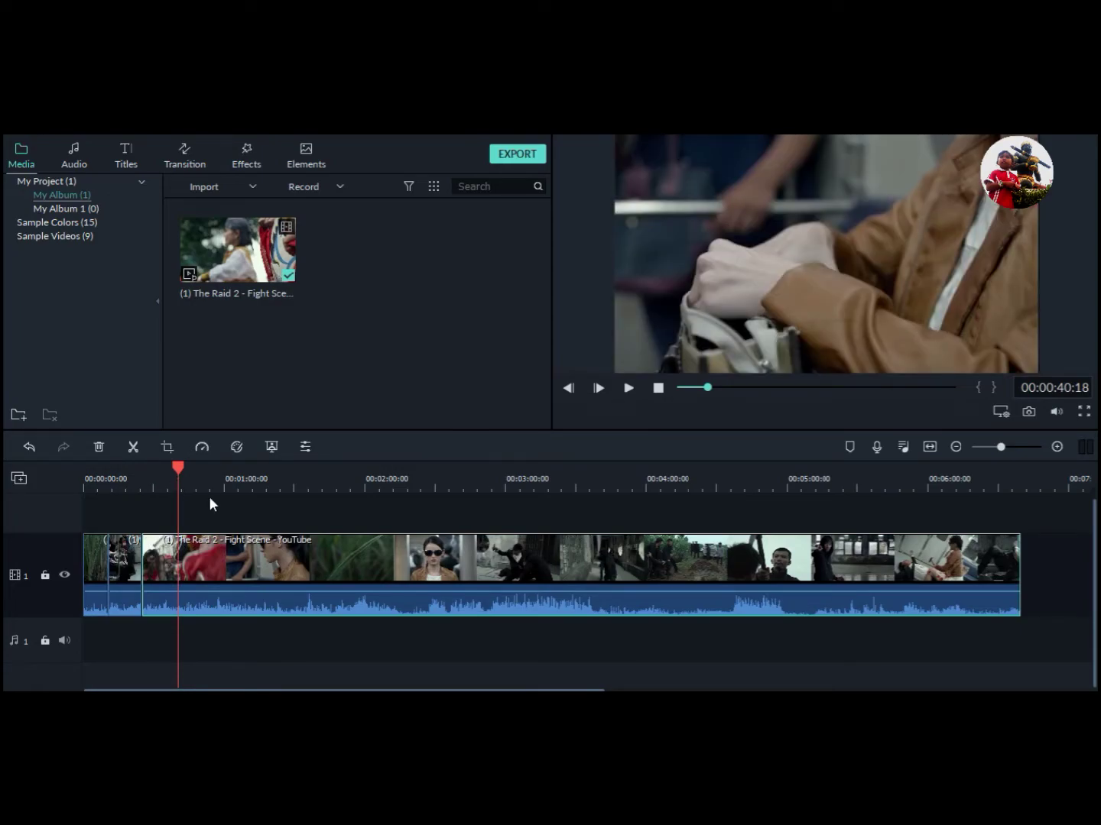
key(ctrl+z)
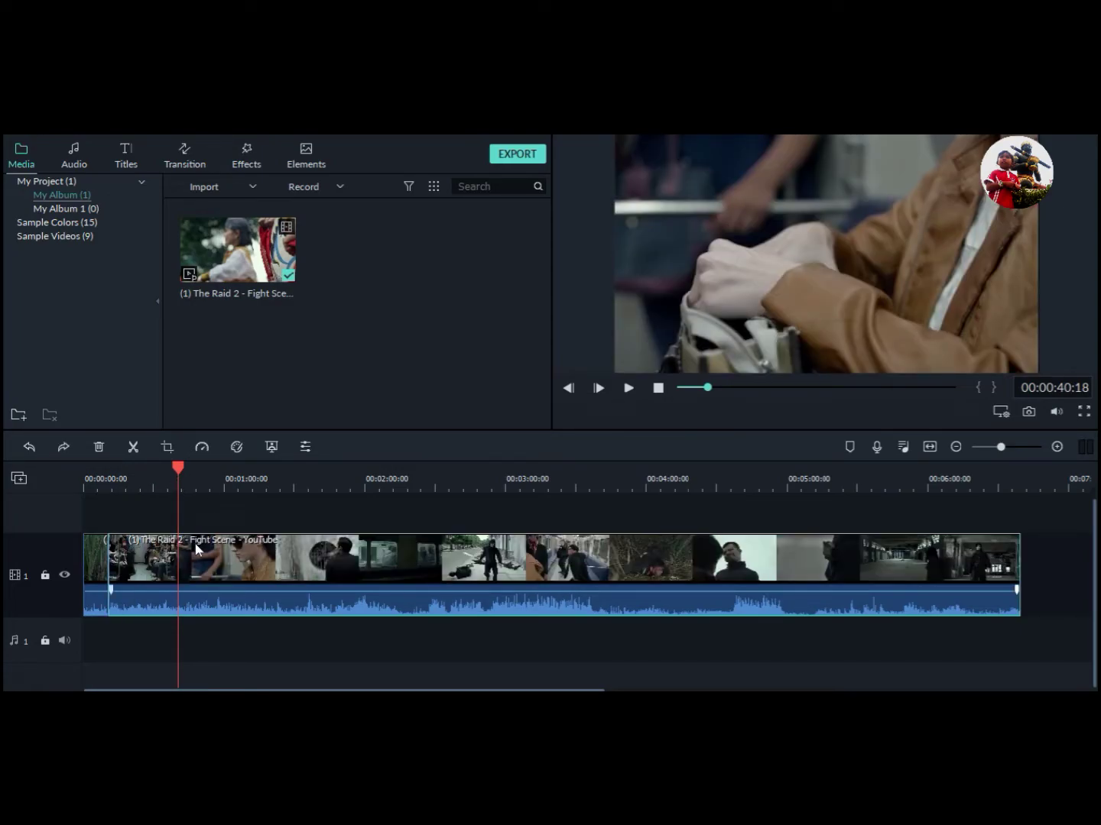
Split the long piece at about 00:00:36:15 and again at about 00:00:56:03
drag(174, 468, 169, 466)
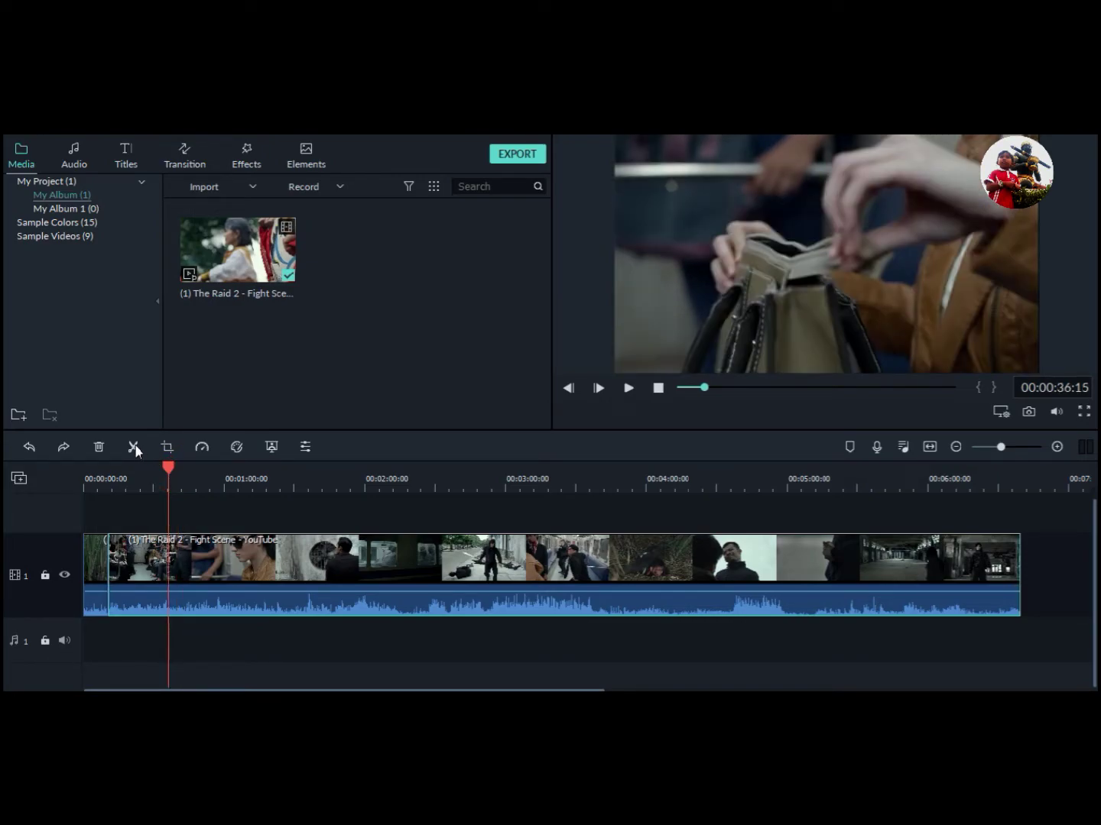
click(135, 448)
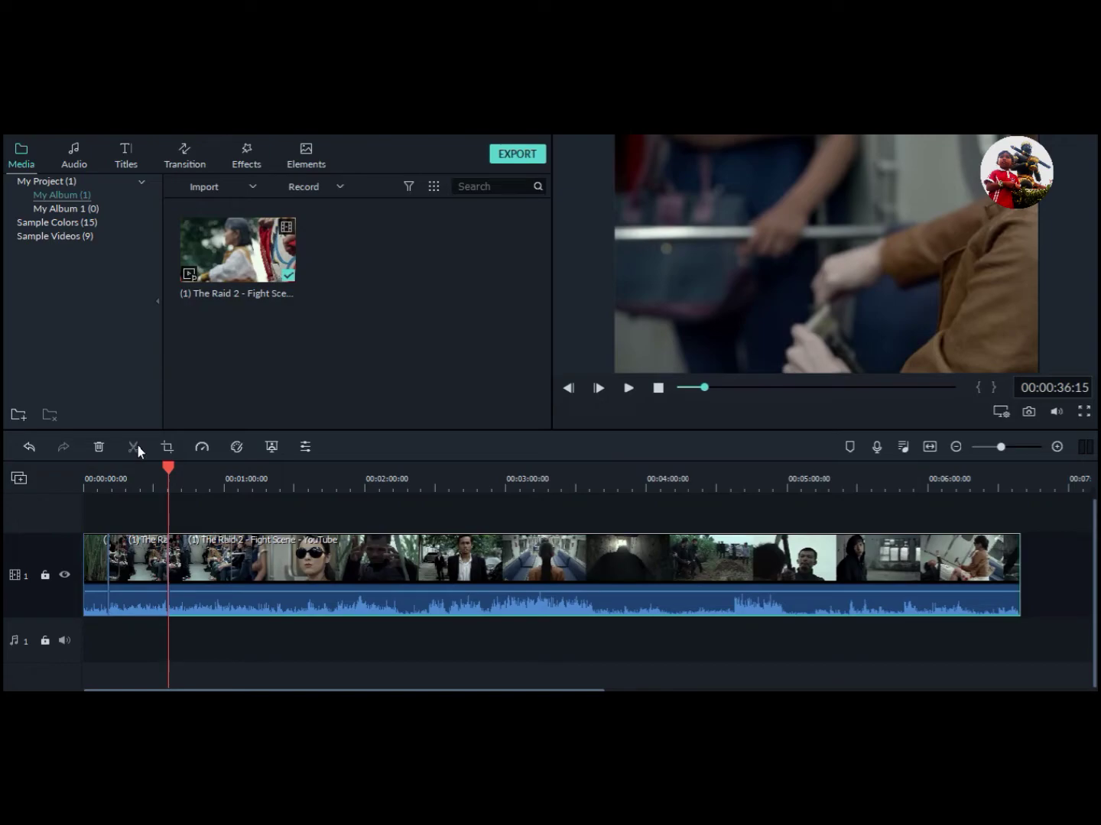
drag(166, 465, 215, 479)
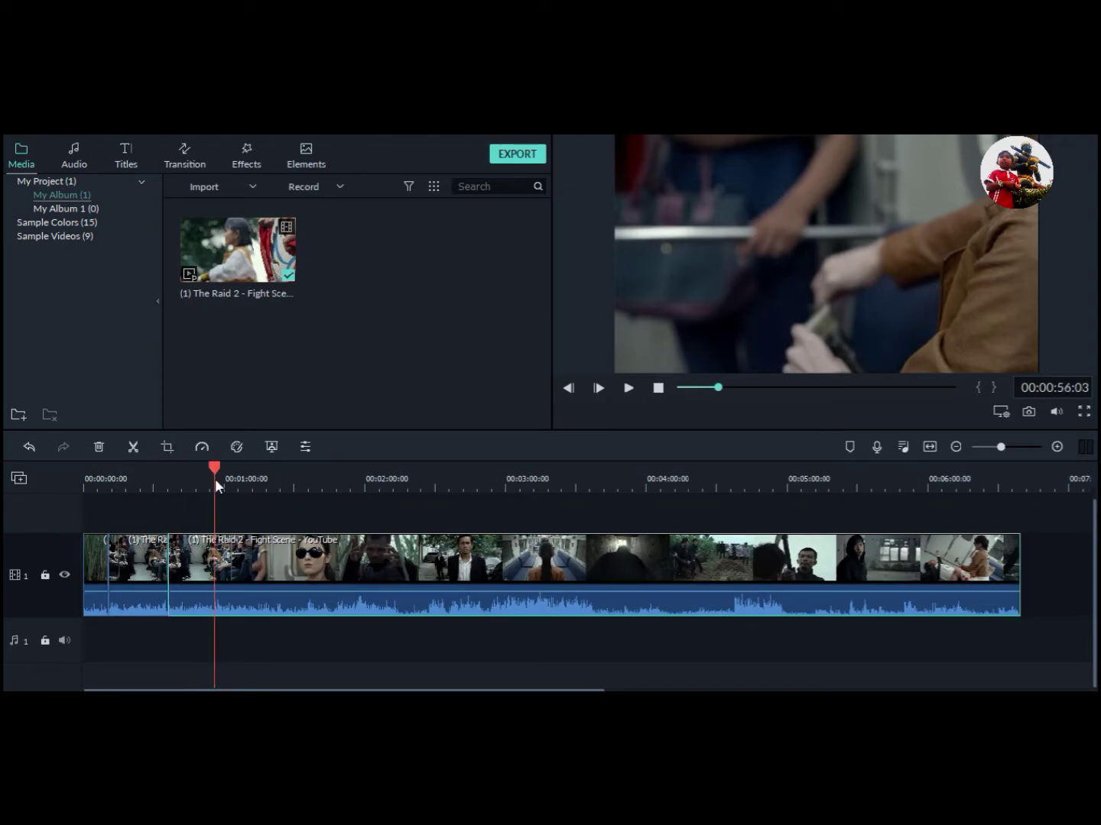
click(133, 446)
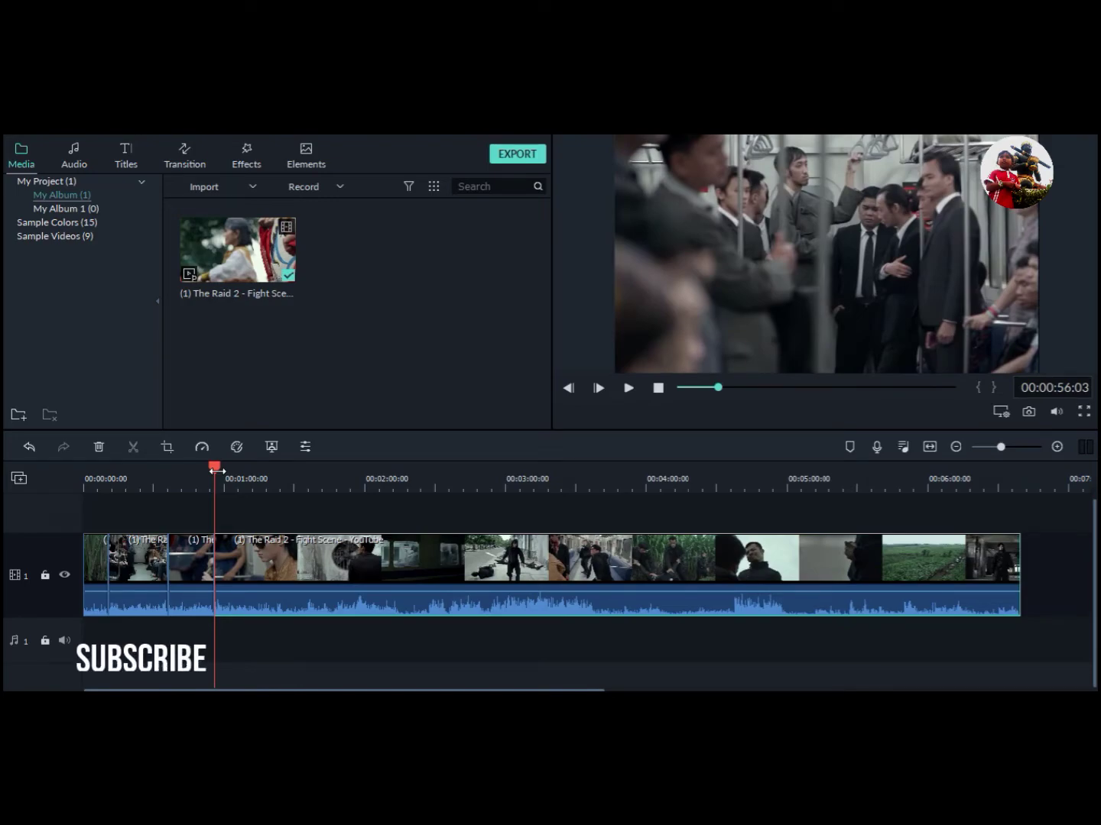
Split the last piece at about 00:01:12:23 and again at about 00:01:26:06
drag(213, 464, 255, 476)
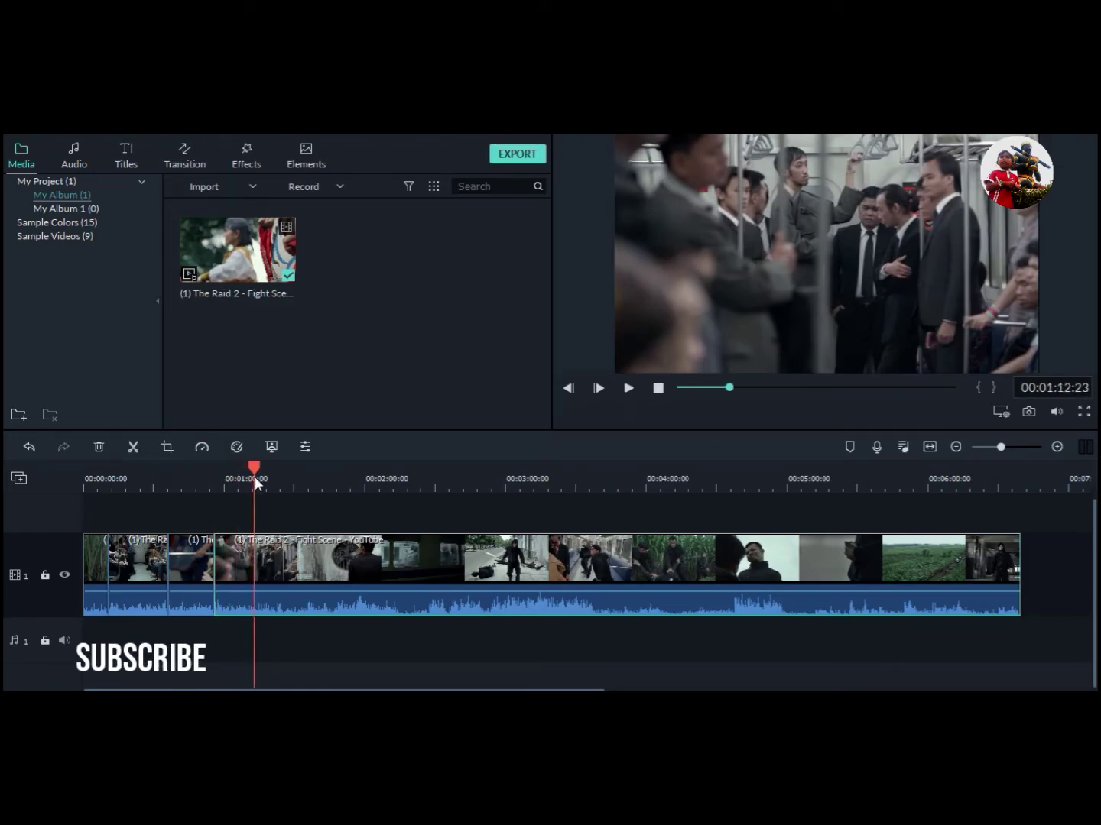
click(134, 446)
drag(257, 471, 286, 473)
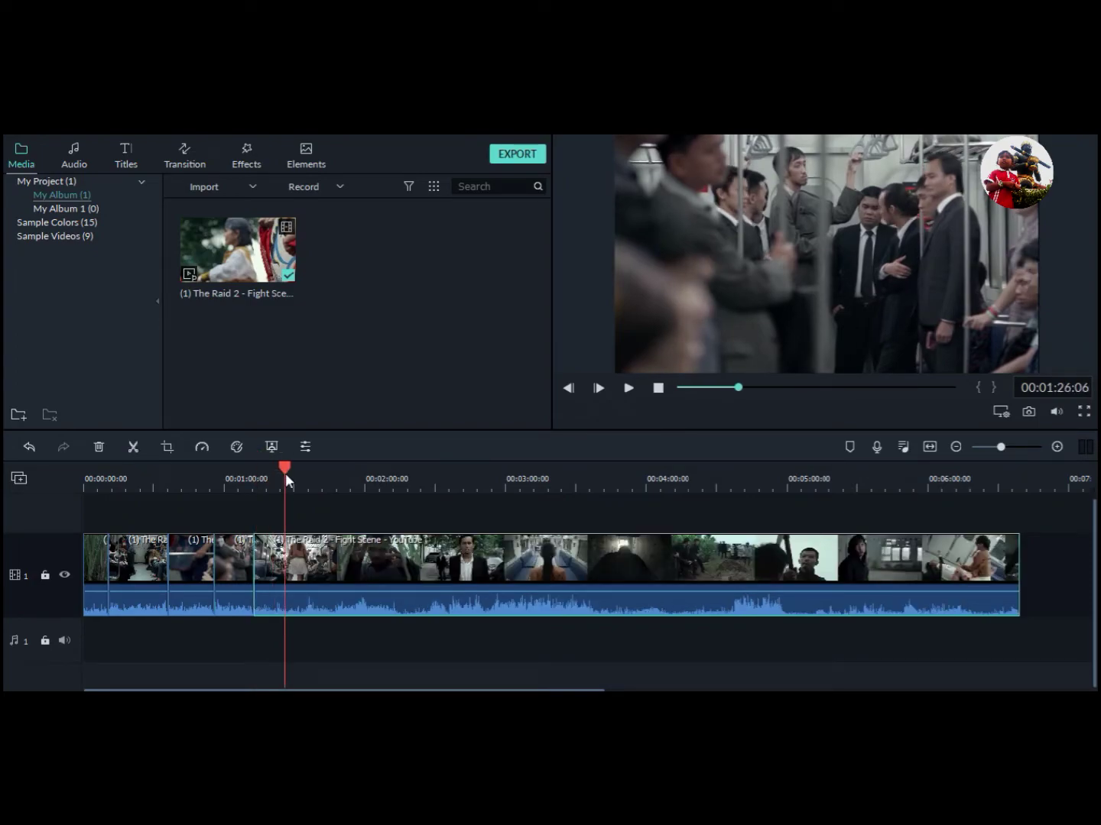
click(134, 446)
Inspect the split pieces, selecting the third one and placing the playhead inside it at about 00:00:44:04
click(402, 563)
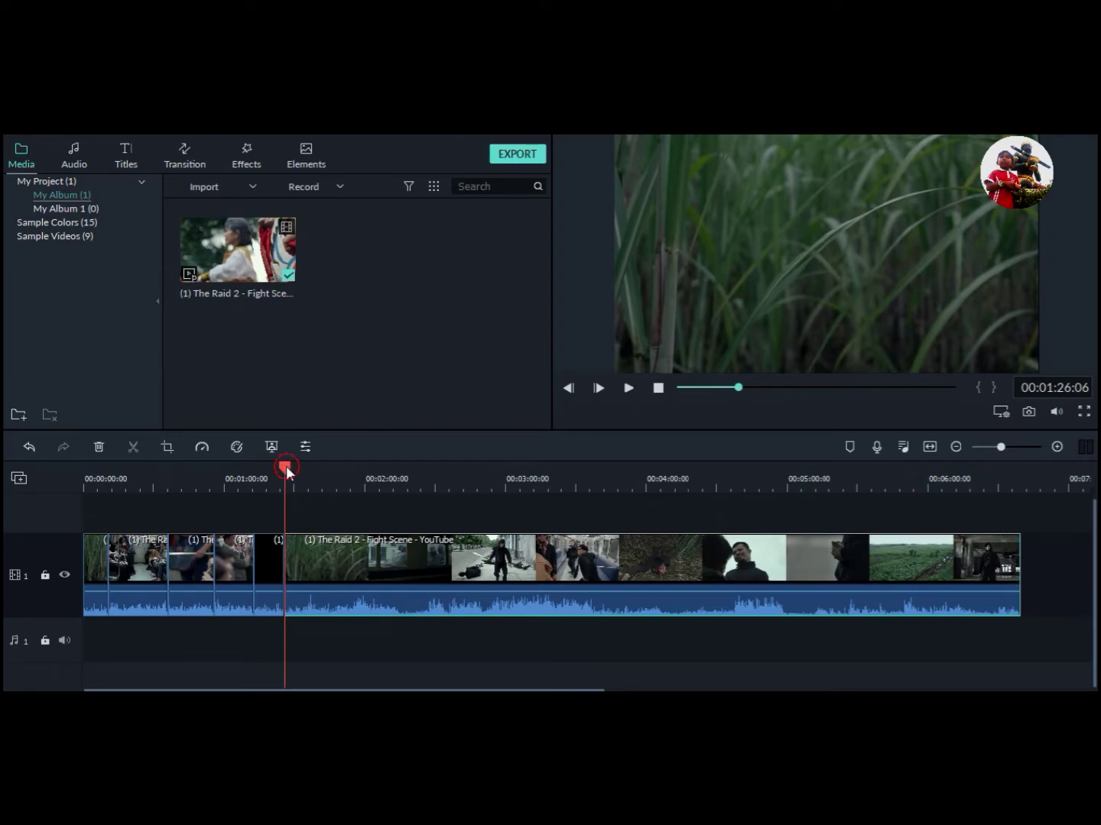
drag(286, 468, 194, 475)
click(248, 550)
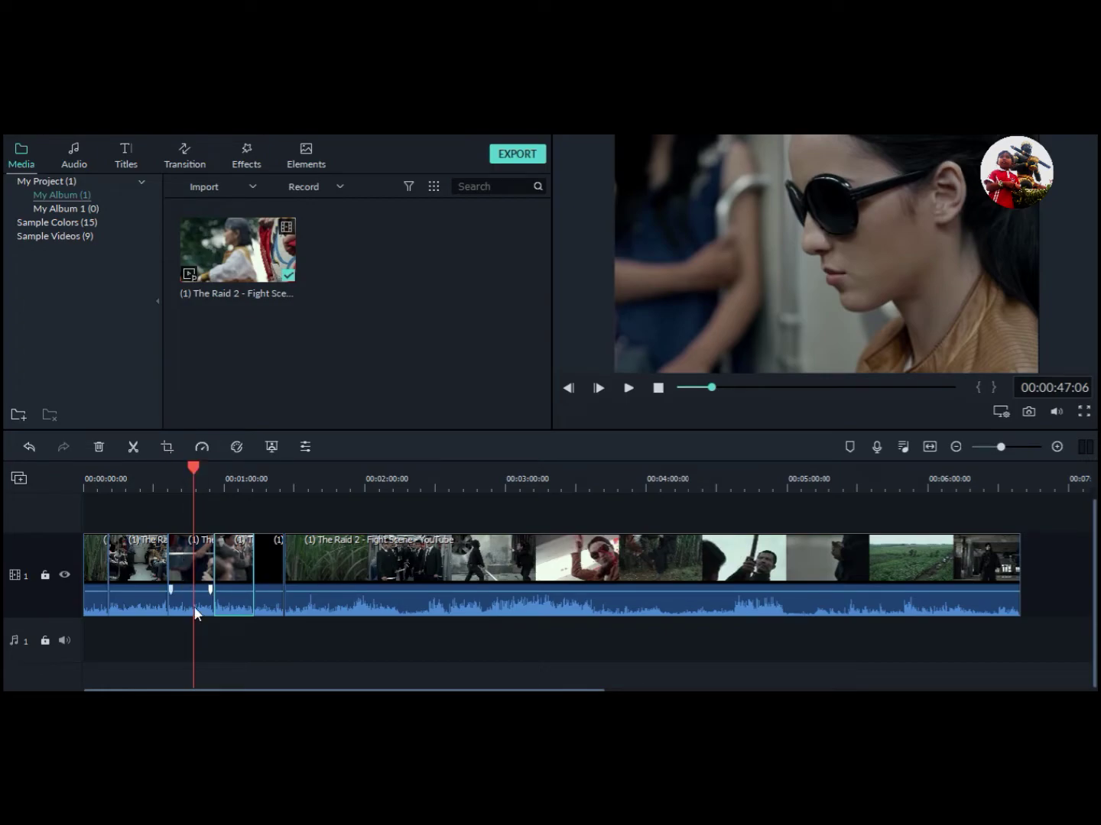
click(191, 567)
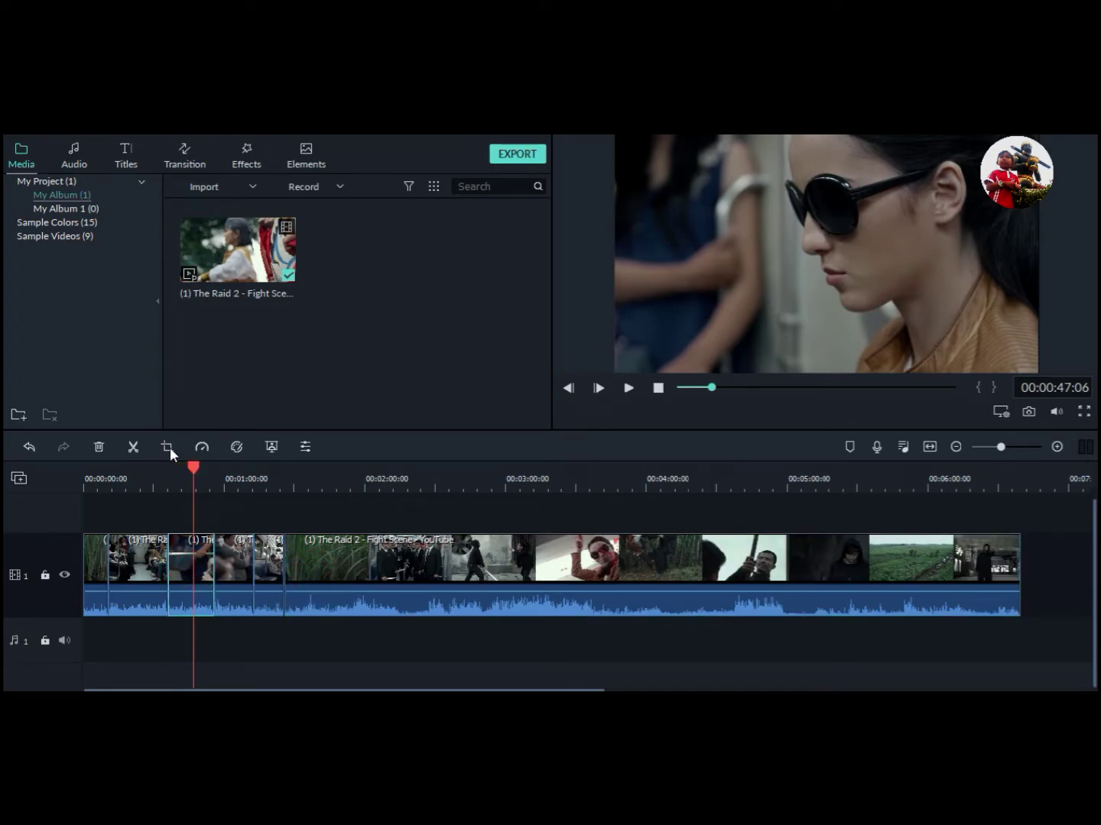
drag(192, 461, 187, 461)
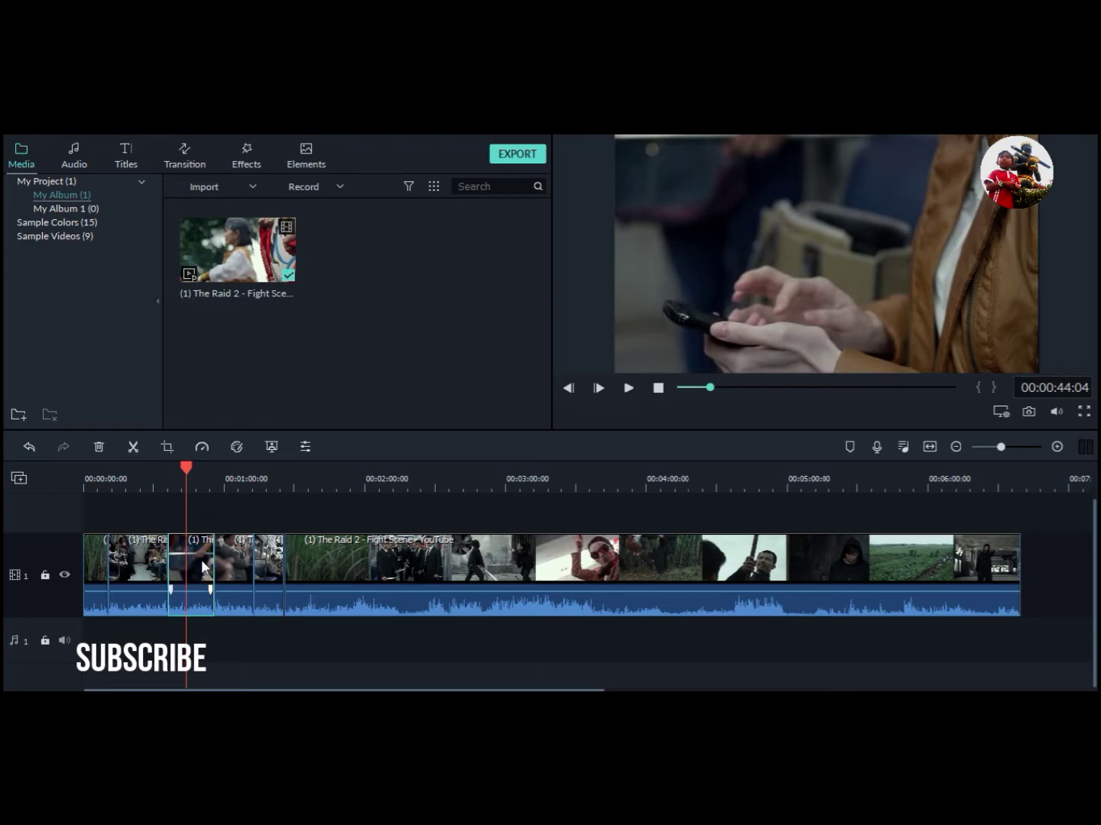
click(189, 562)
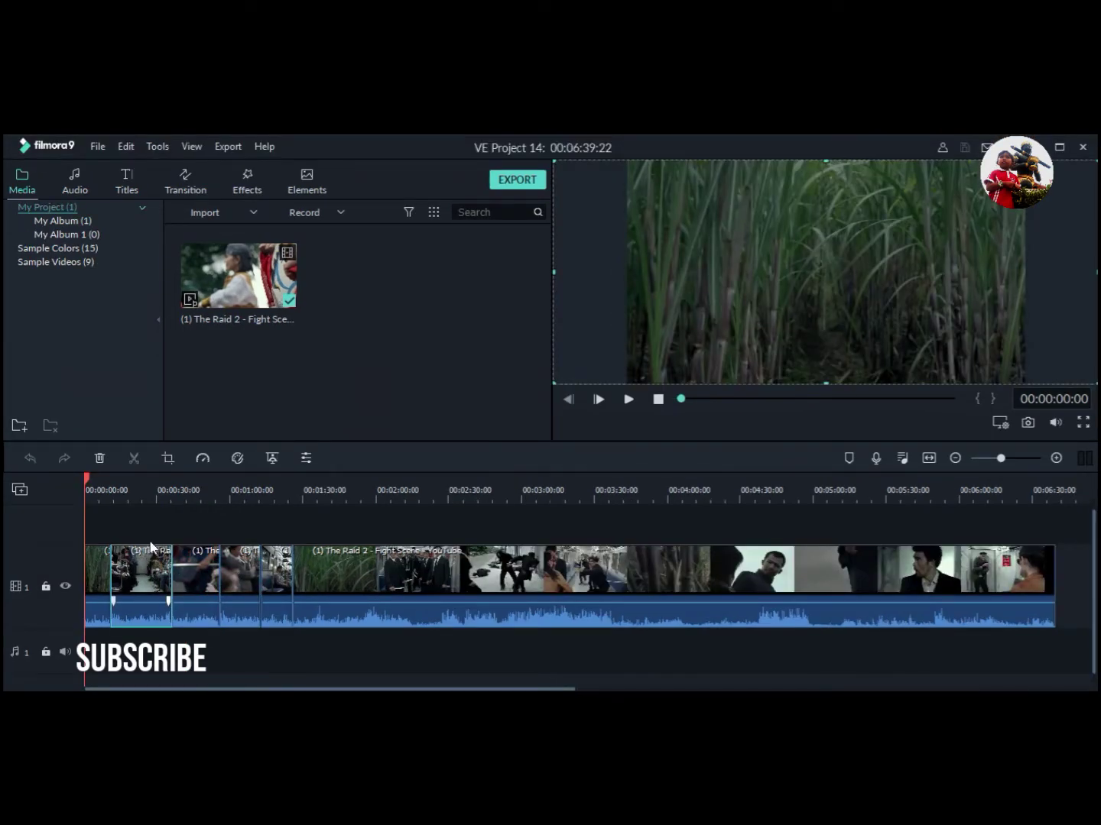
Open Crop and Zoom for the second piece, try the 16:9 and Custom ratios, and set the ratio back to Original Ratio
click(165, 462)
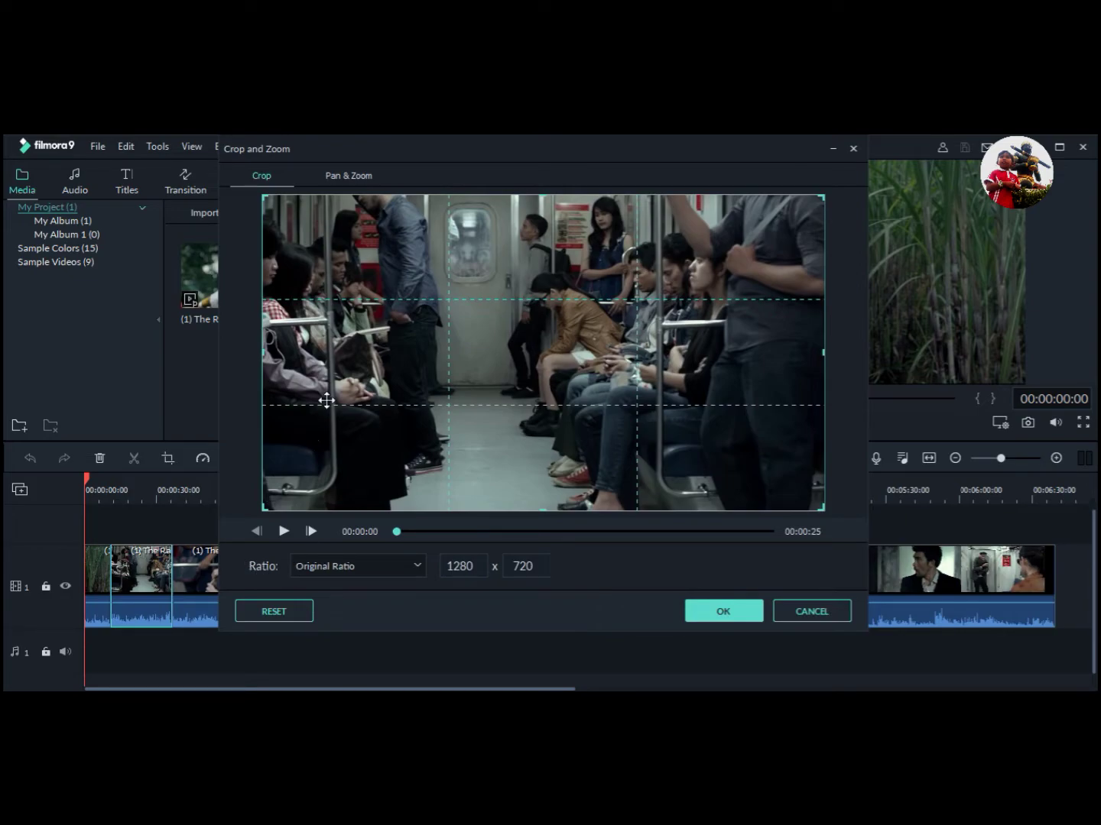
click(420, 566)
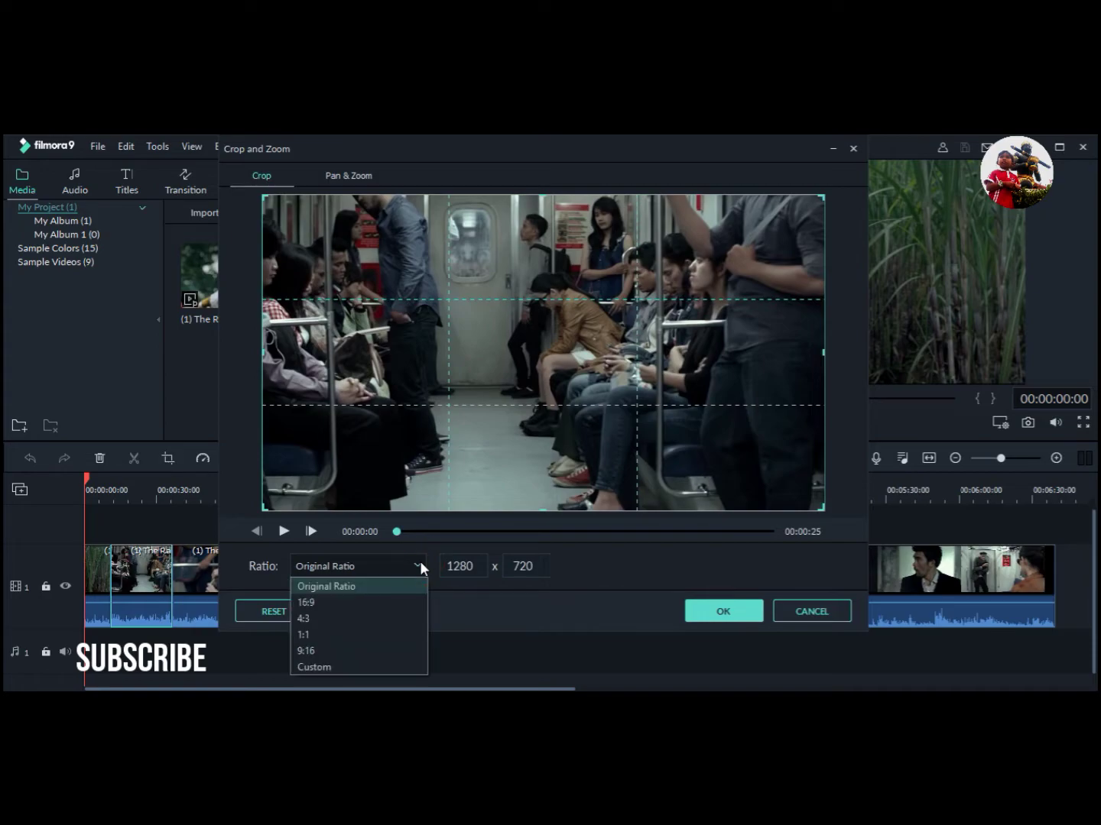
click(330, 602)
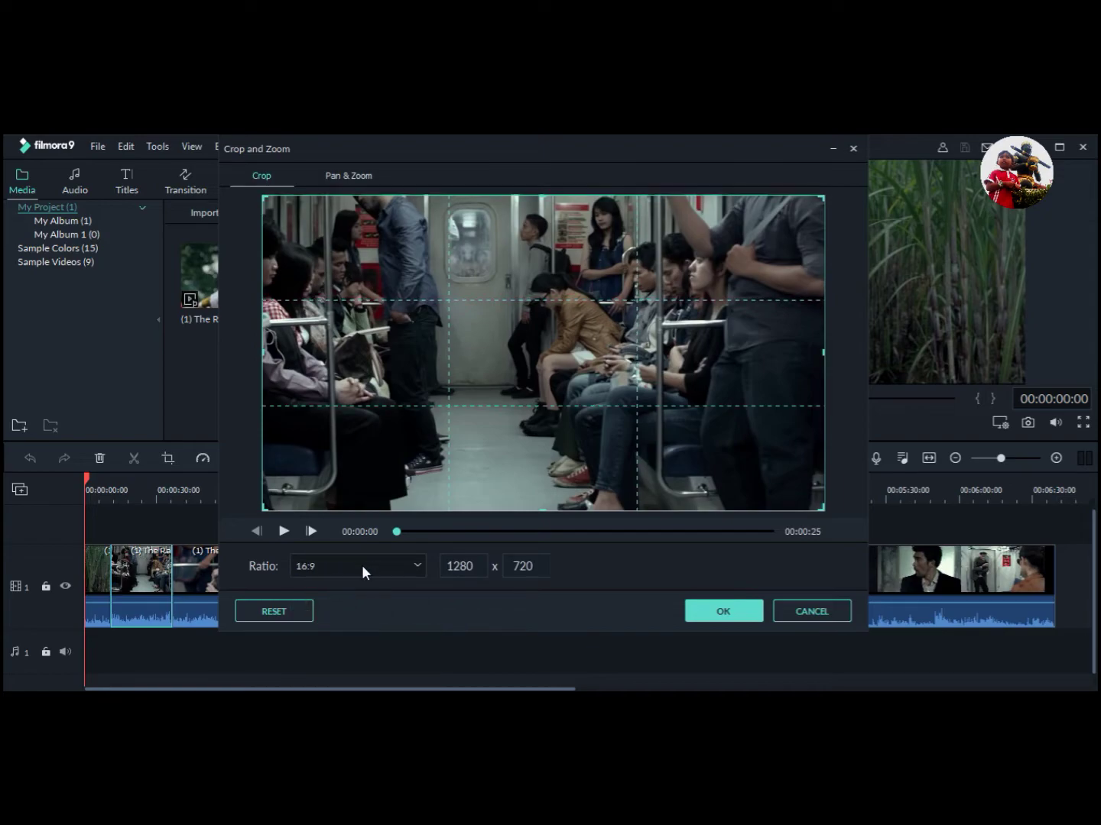
click(363, 568)
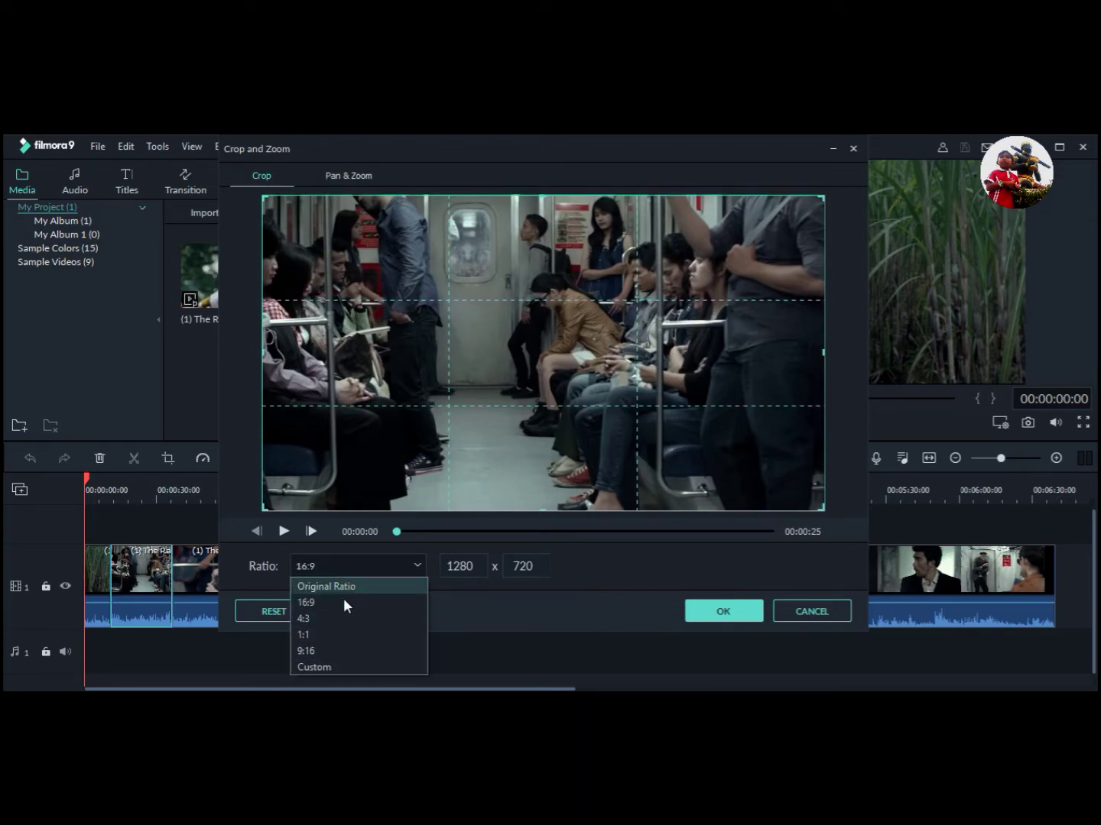
click(339, 604)
click(373, 567)
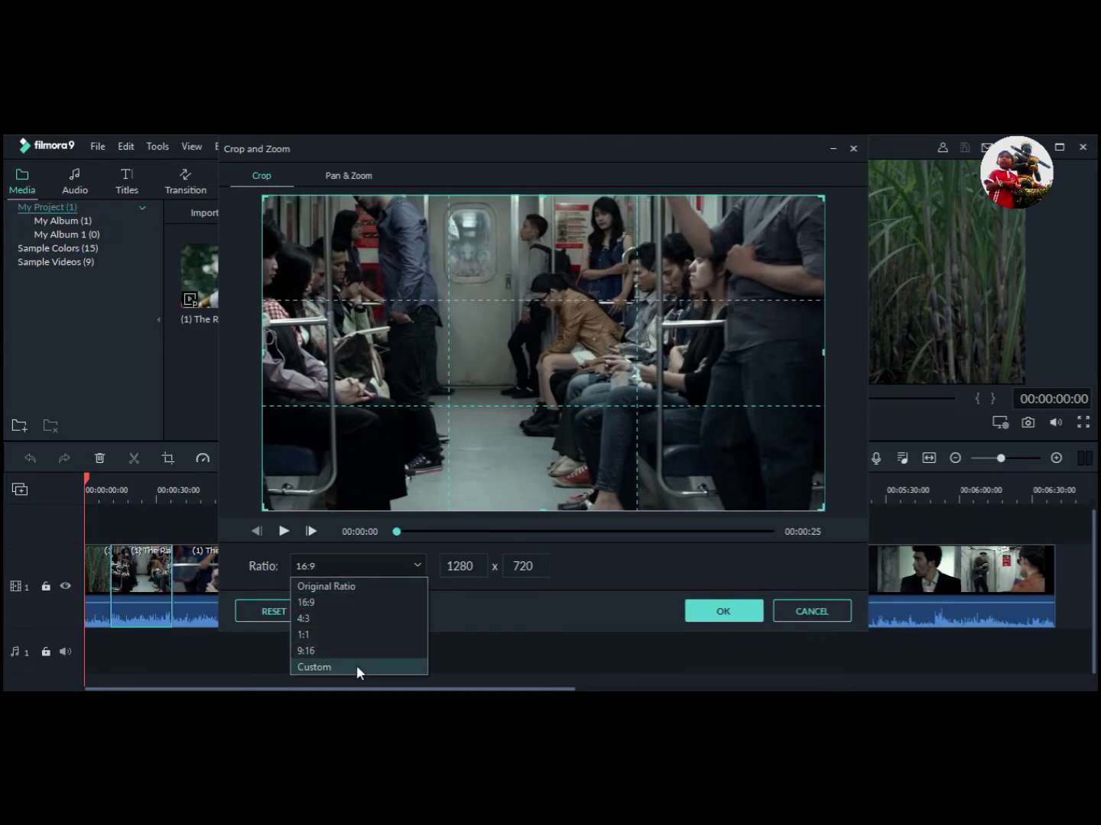
click(356, 665)
click(376, 566)
click(355, 585)
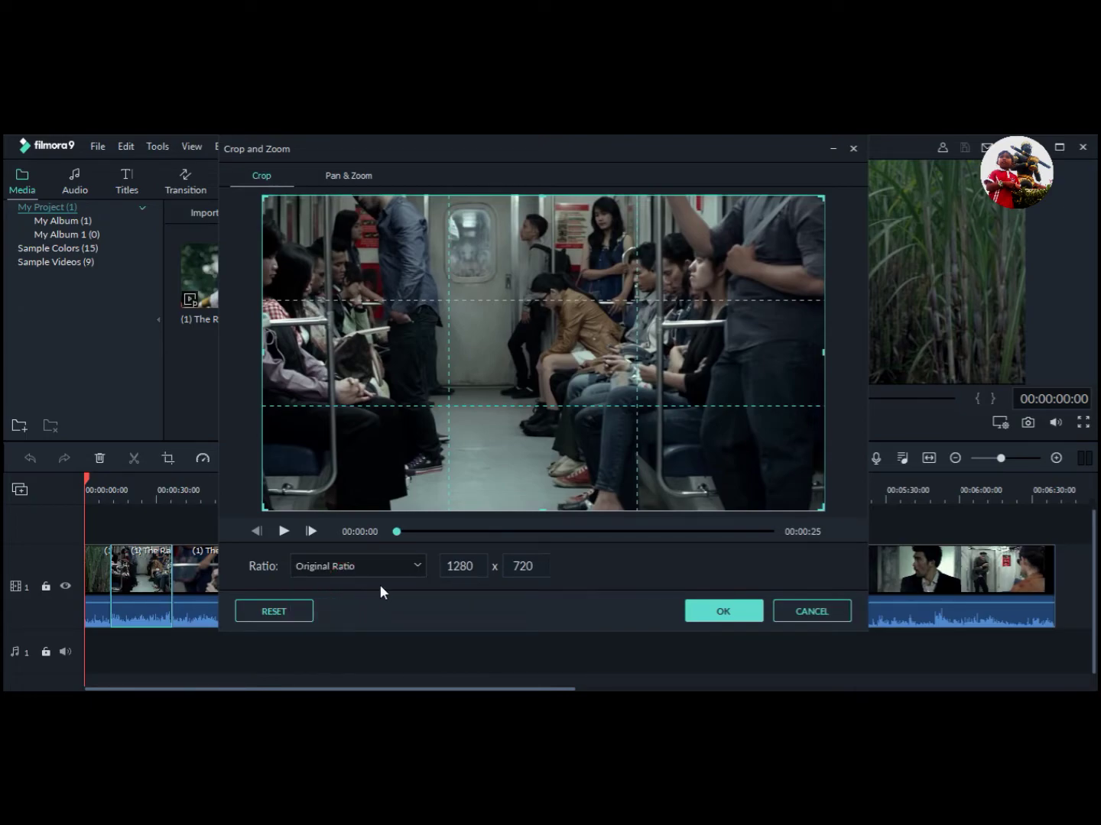
click(380, 568)
click(381, 567)
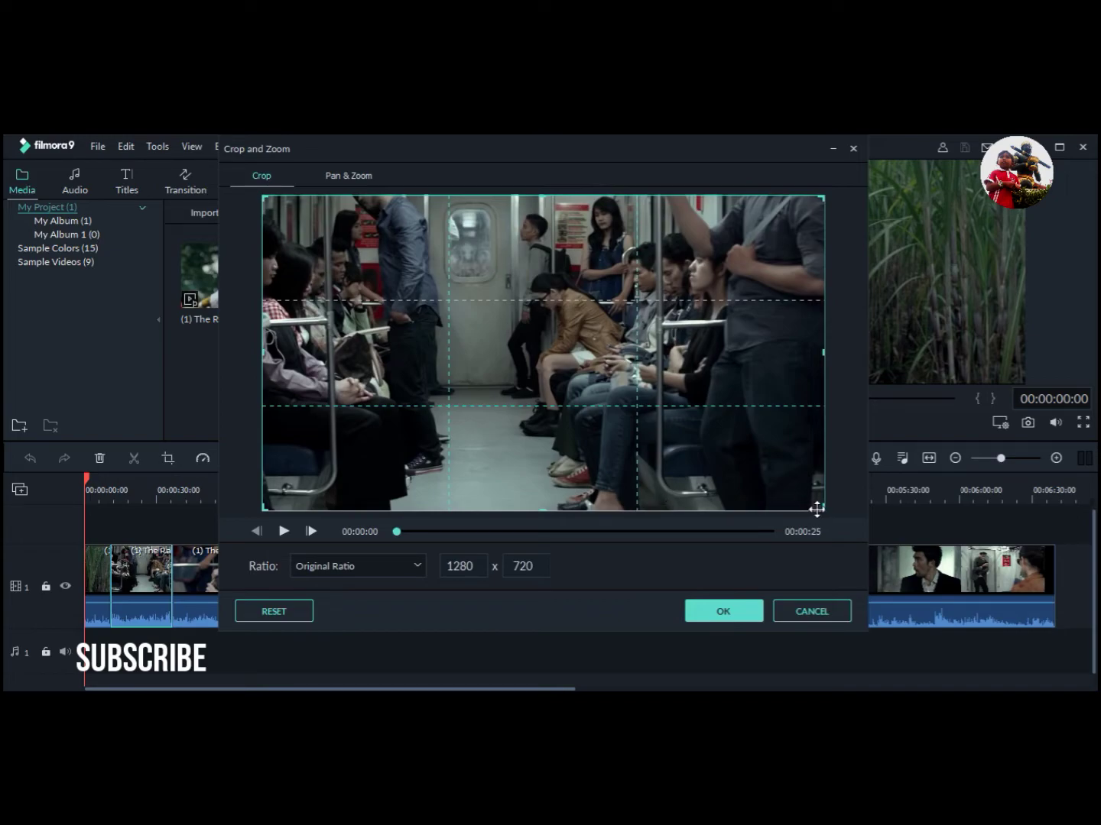
Shrink the crop frame to about 839 x 472 and move it to the middle of the picture
drag(817, 508, 631, 378)
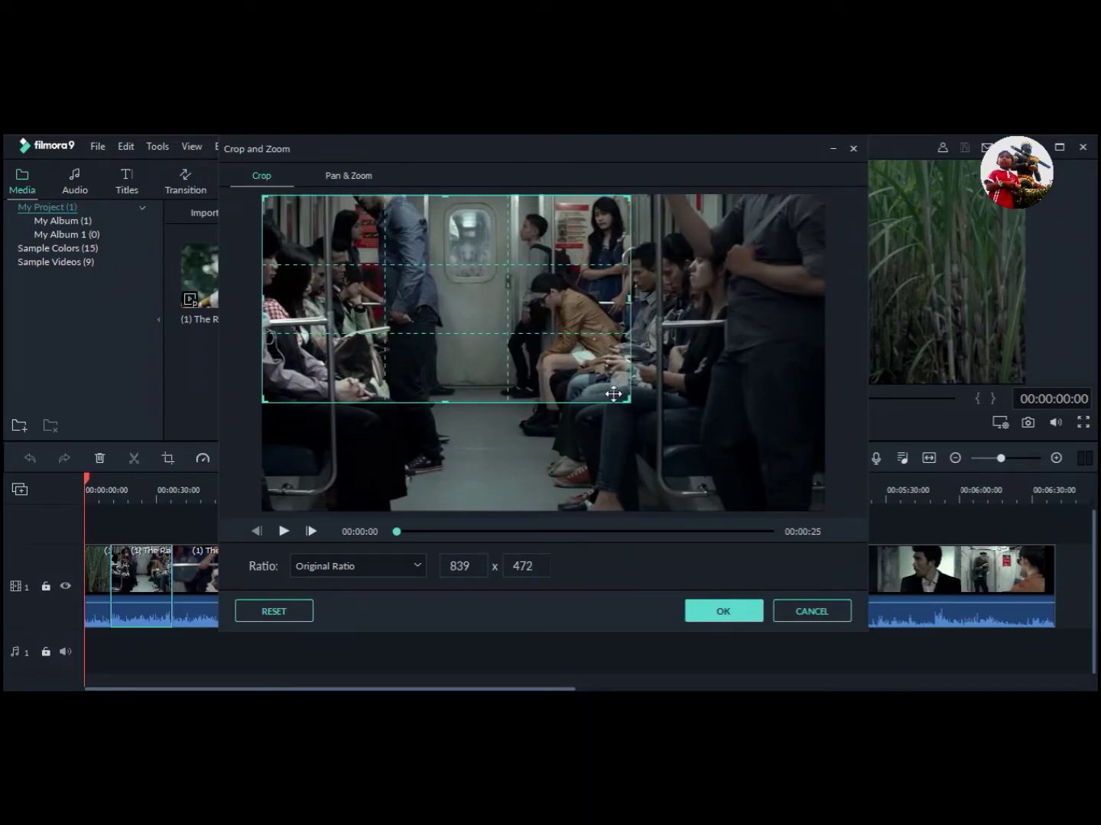
drag(450, 301, 568, 333)
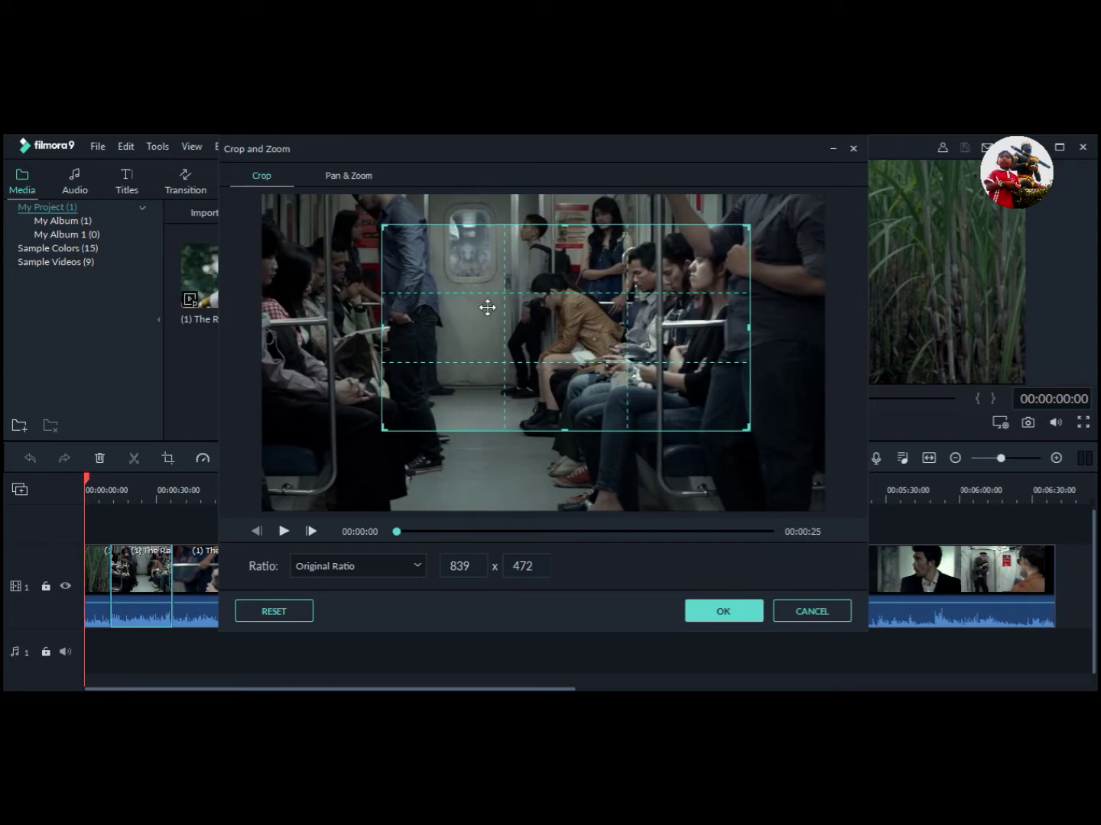
In Pan & Zoom, move the Start frame to the lower-right corner of the picture and apply the effect
click(333, 175)
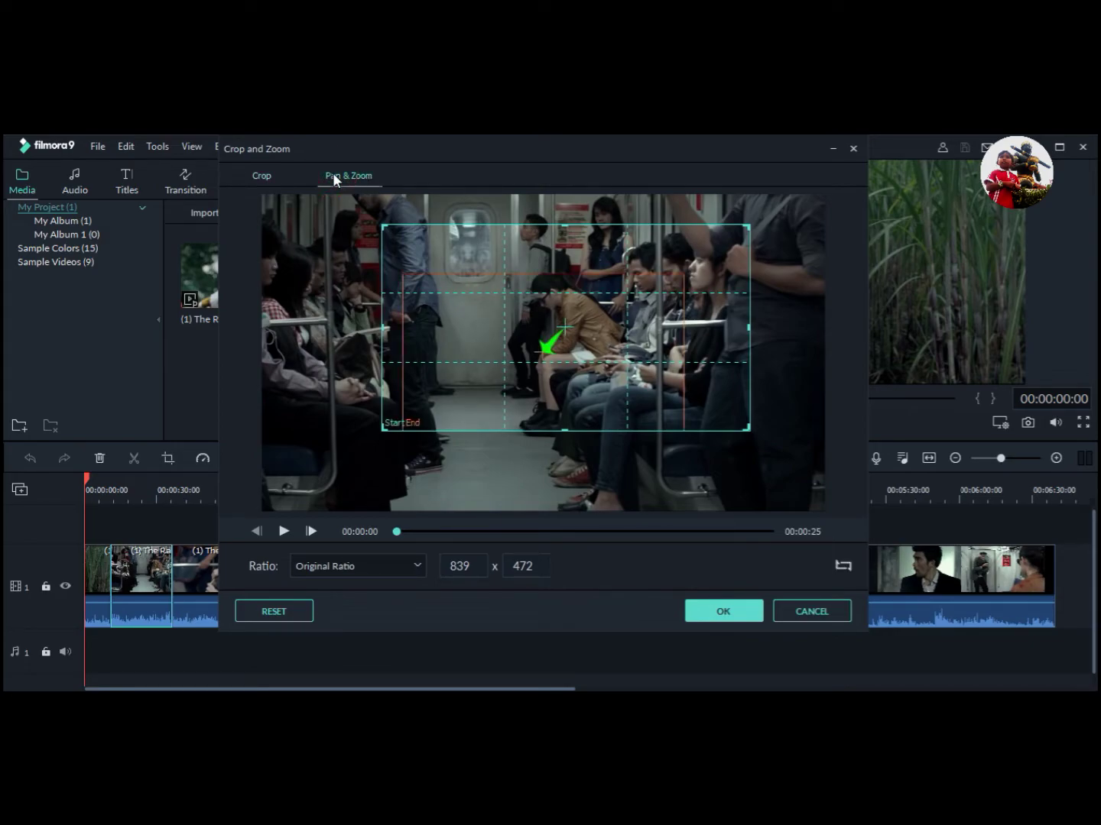
mouse_move(565, 327)
mouse_down()
mouse_move(577, 320)
mouse_move(552, 363)
mouse_move(552, 350)
mouse_up()
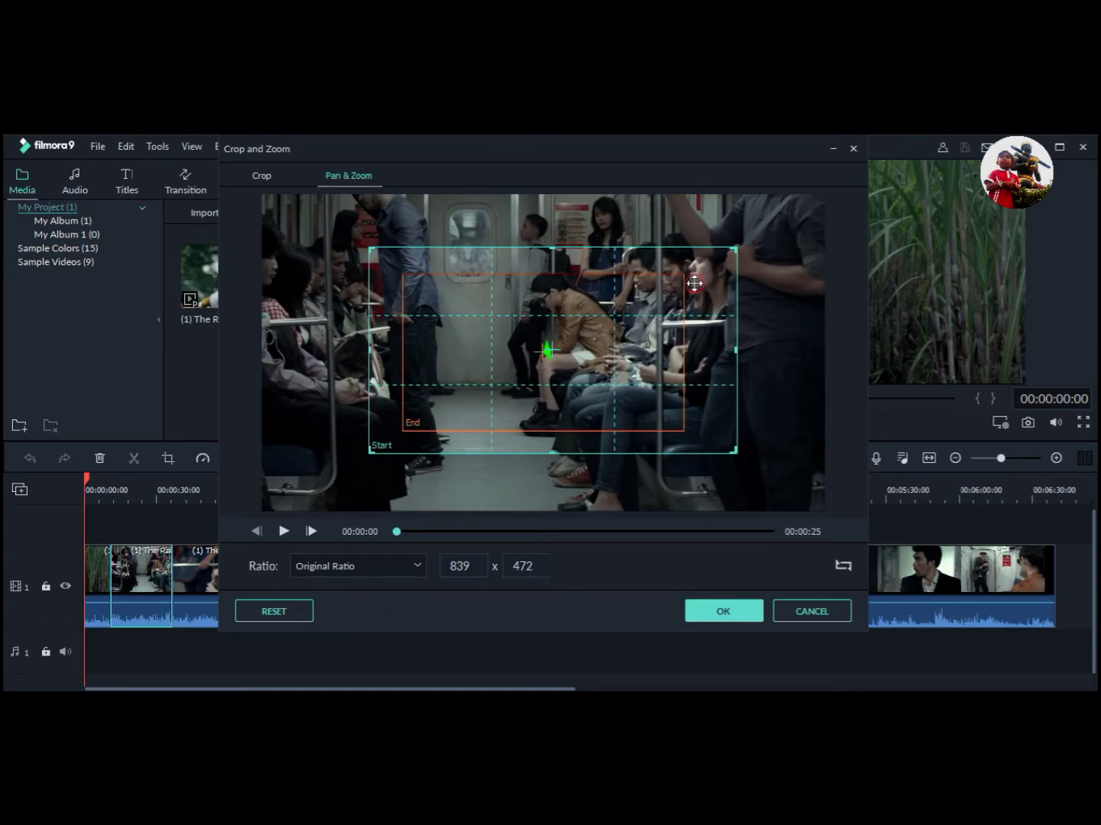
drag(552, 351, 643, 409)
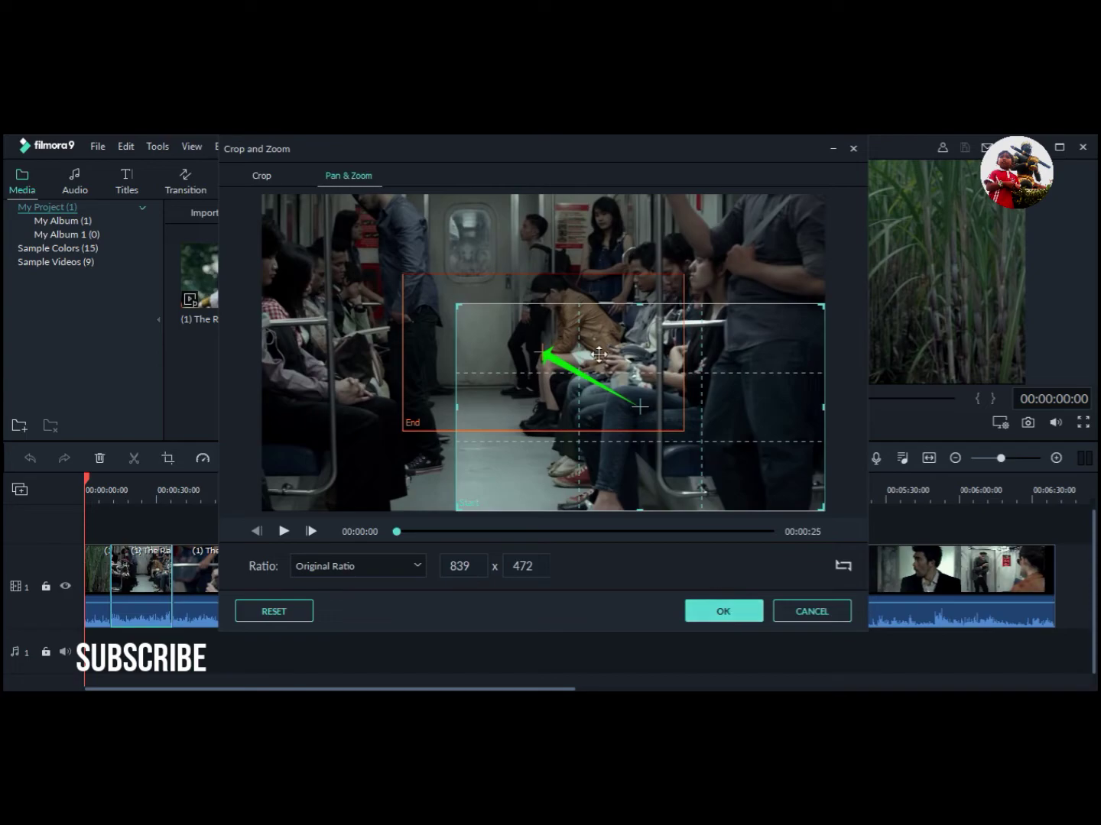
click(736, 612)
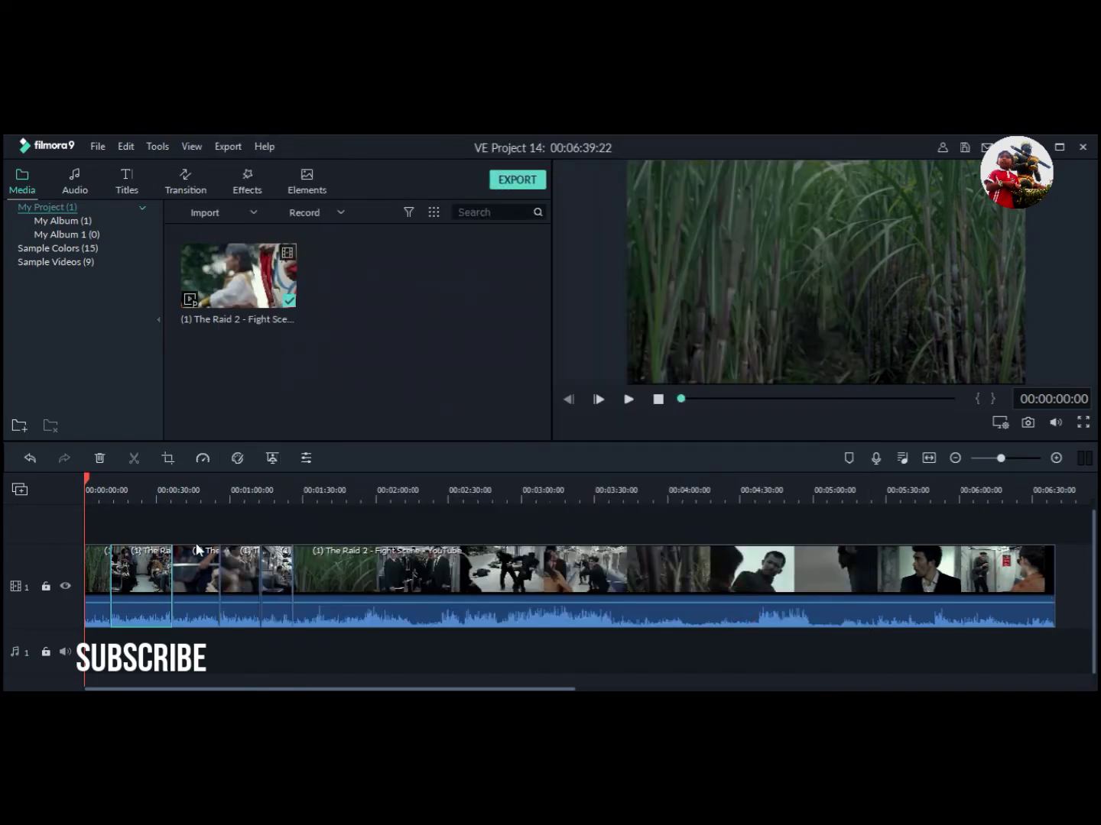
Play the second piece from about 00:00:11:22 to about 00:00:36:19 to review the pan and zoom, adjusting the sound volume
drag(85, 480, 113, 480)
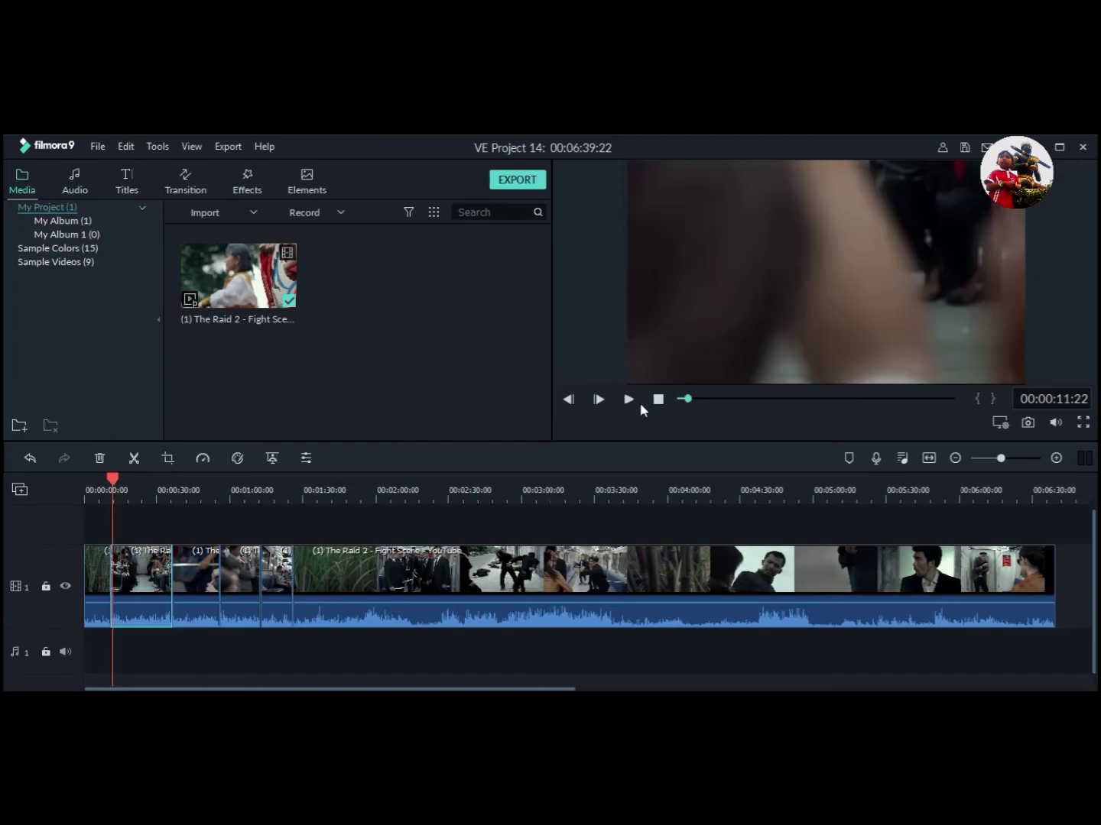
click(630, 399)
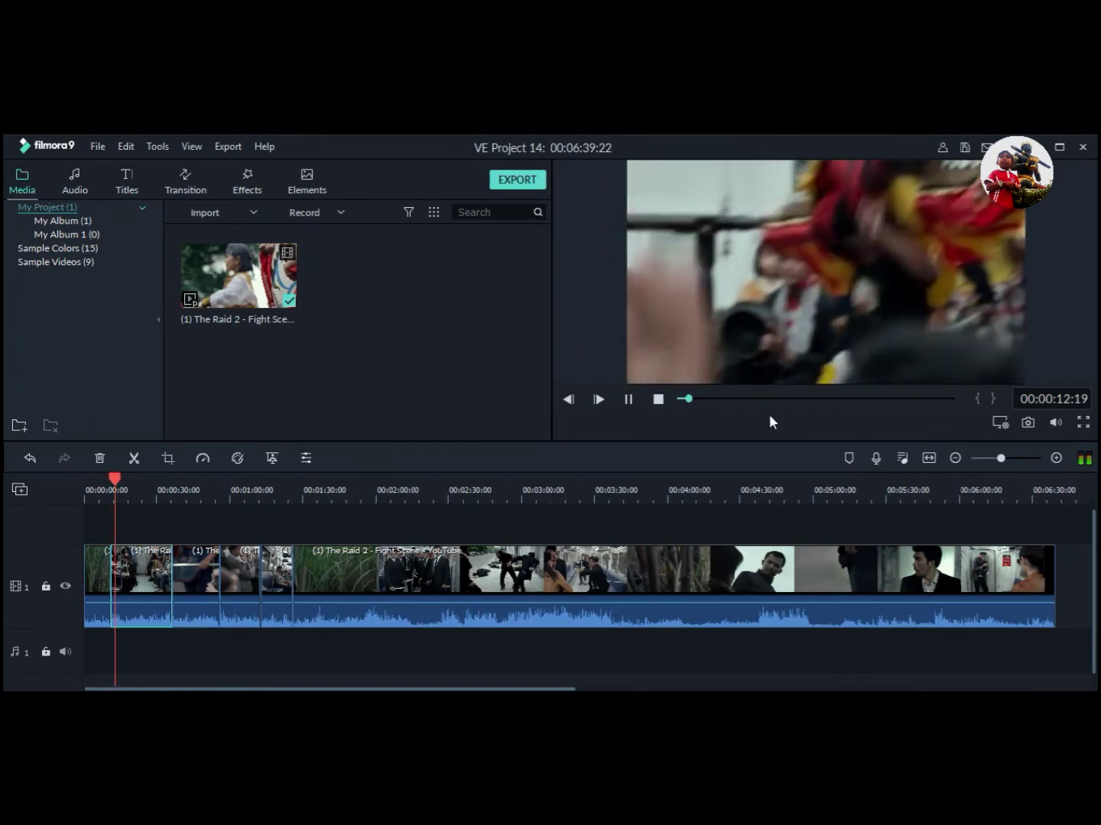
key(XF86AudioLowerVolume)
key(XF86AudioLowerVolume)
key(XF86AudioLowerVolume)
key(XF86AudioLowerVolume)
key(XF86AudioLowerVolume)
key(XF86AudioLowerVolume)
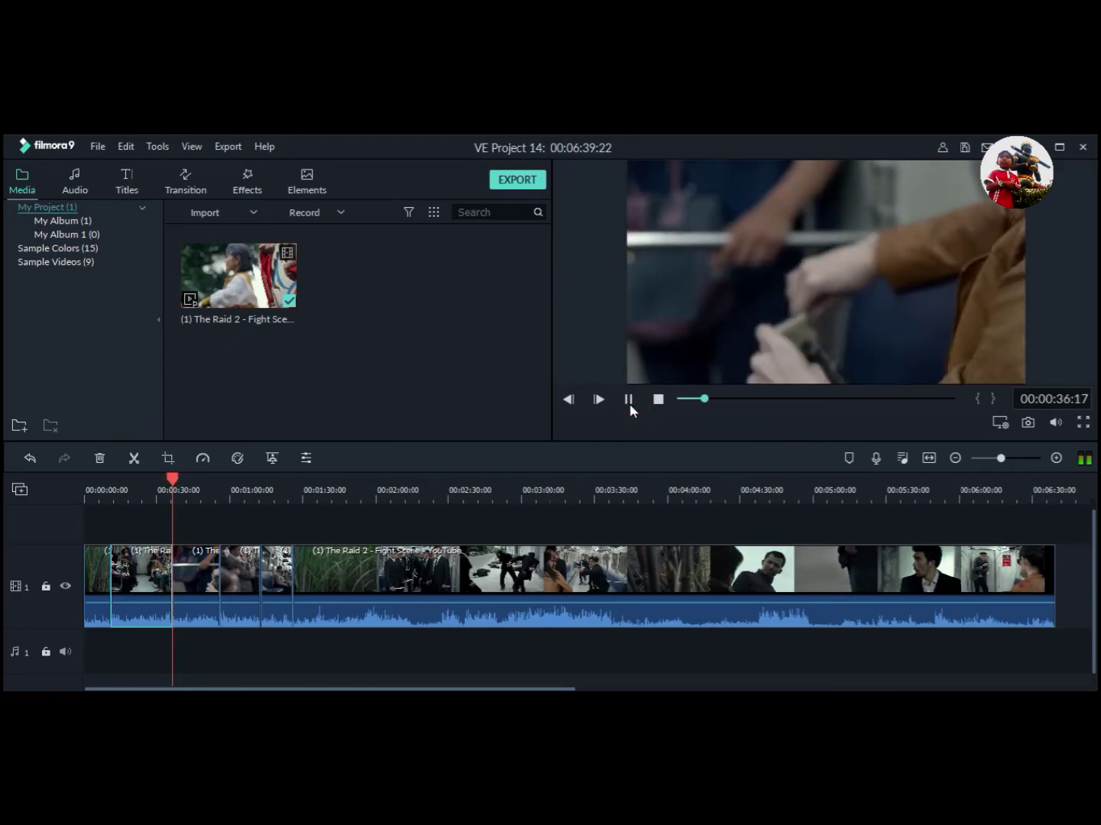
key(space)
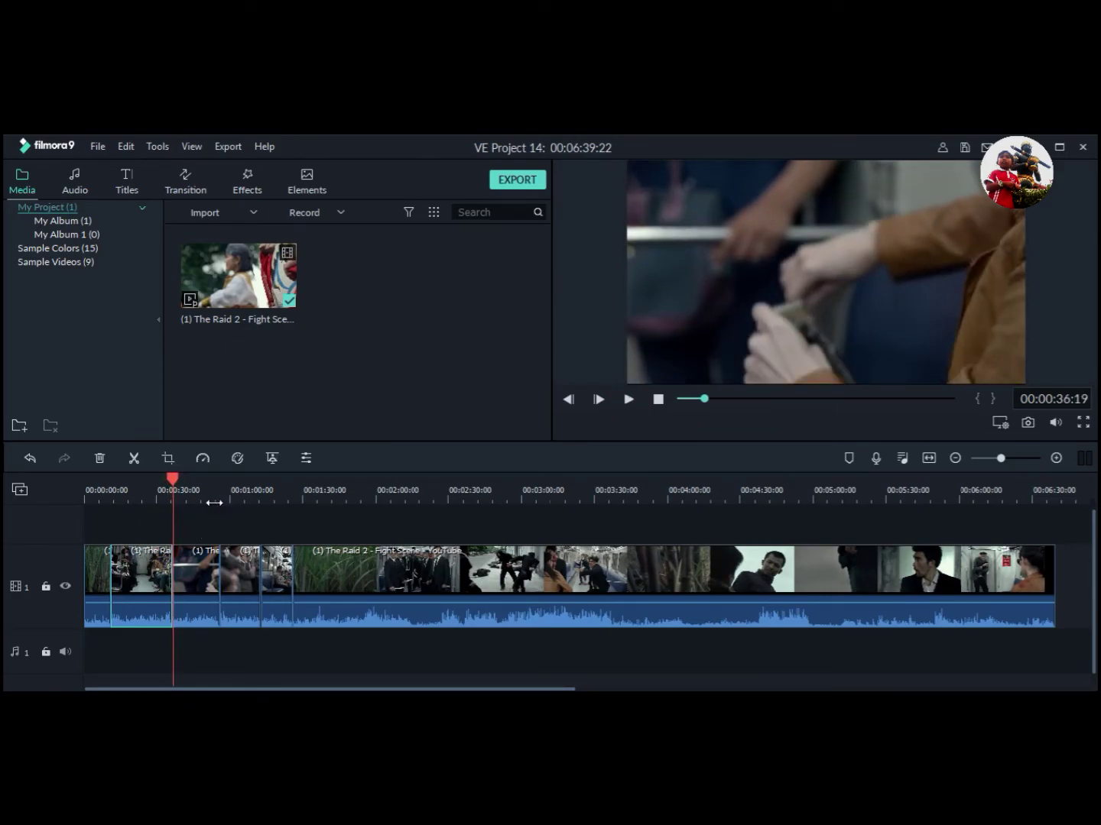
key(XF86AudioRaiseVolume)
key(XF86AudioRaiseVolume)
key(XF86AudioRaiseVolume)
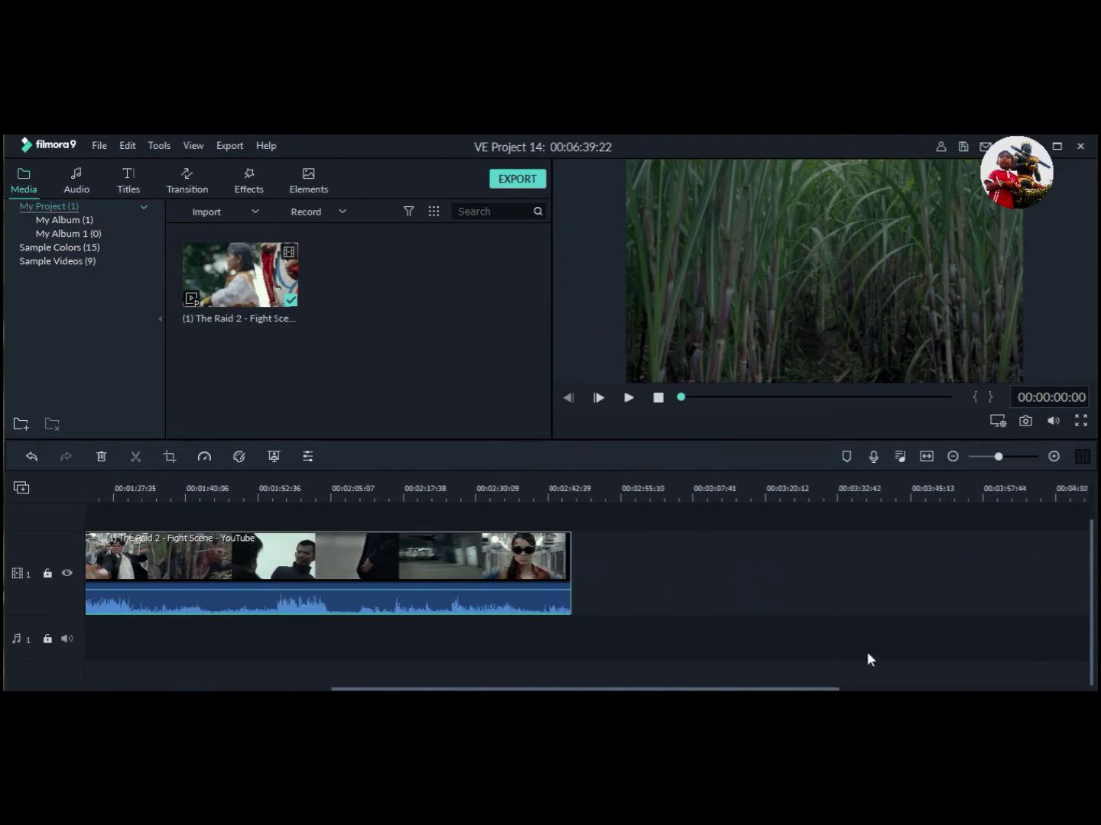
Return to the start of the timeline and save the current project under its existing name
click(289, 658)
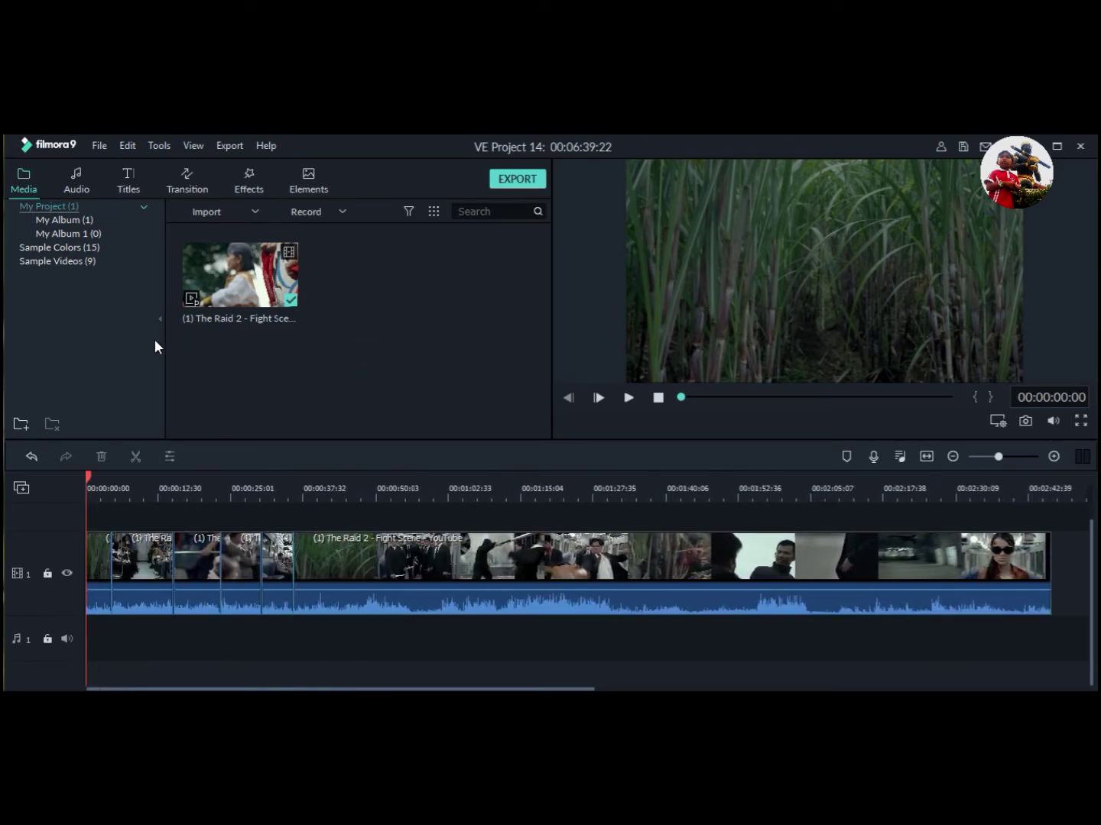
click(98, 148)
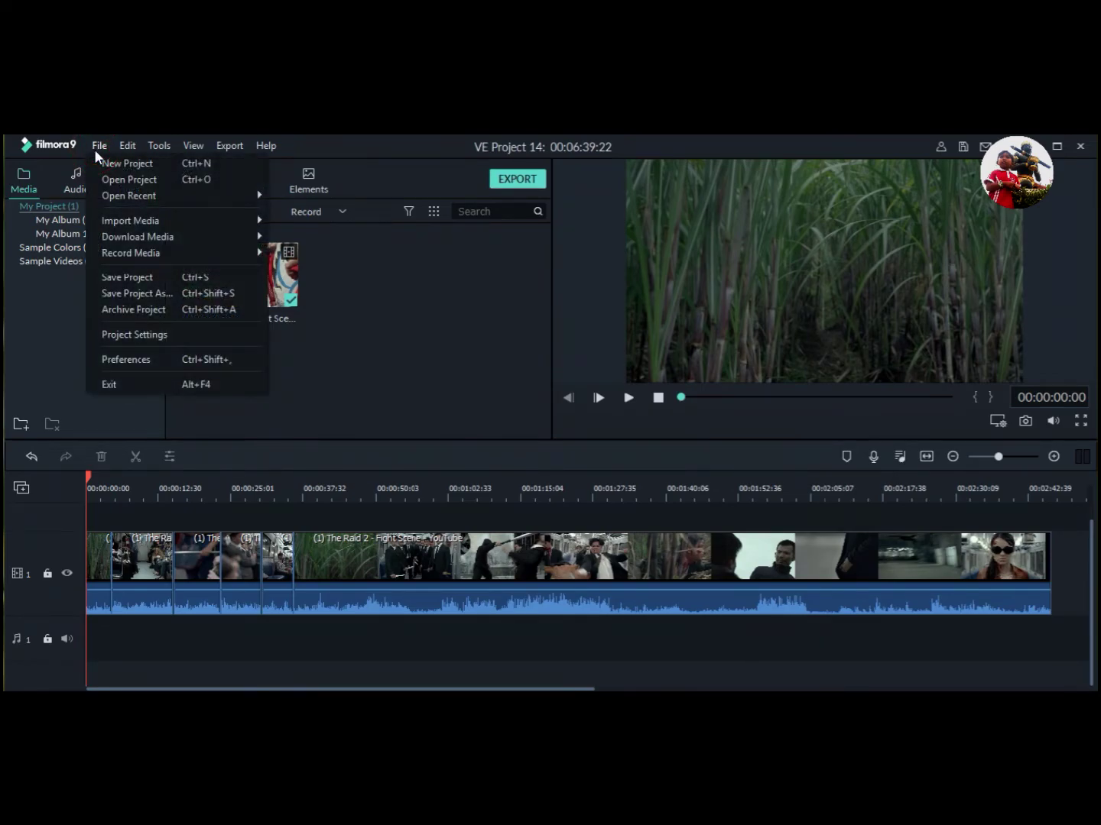
click(155, 281)
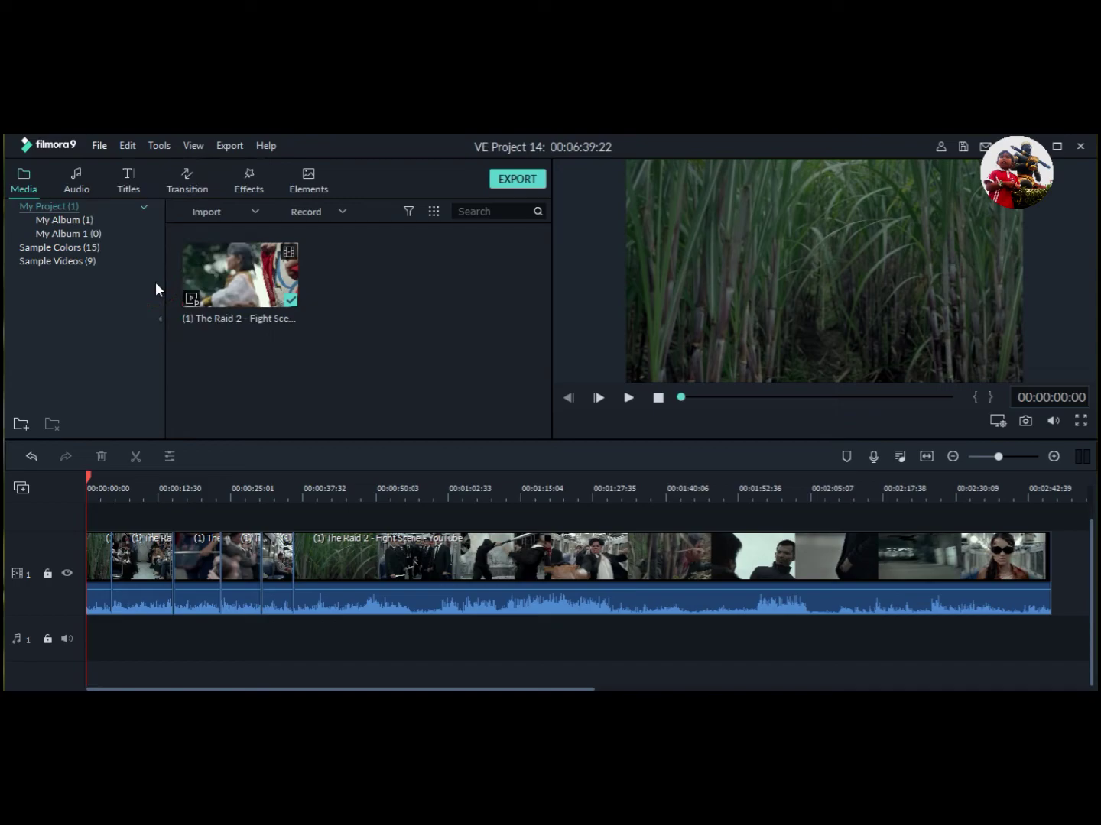
Start saving the project as a new file and name it "My first VE Project 15.wfp"
click(100, 144)
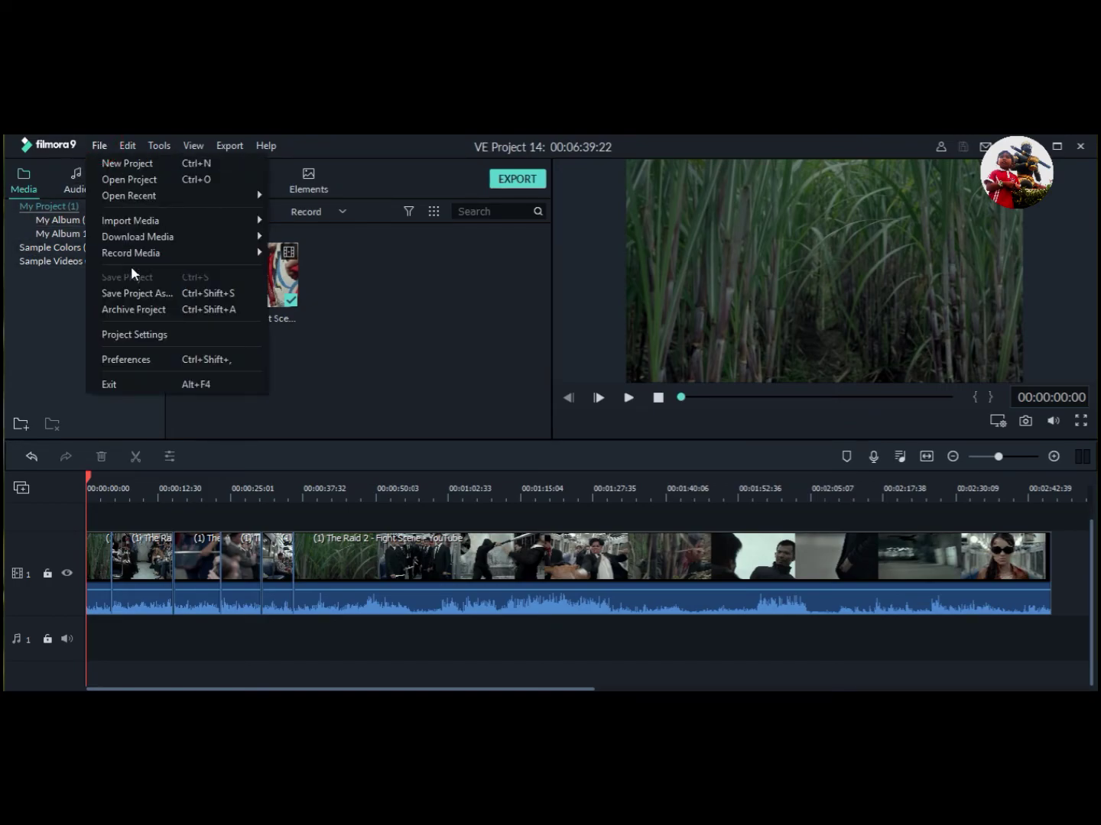
click(392, 282)
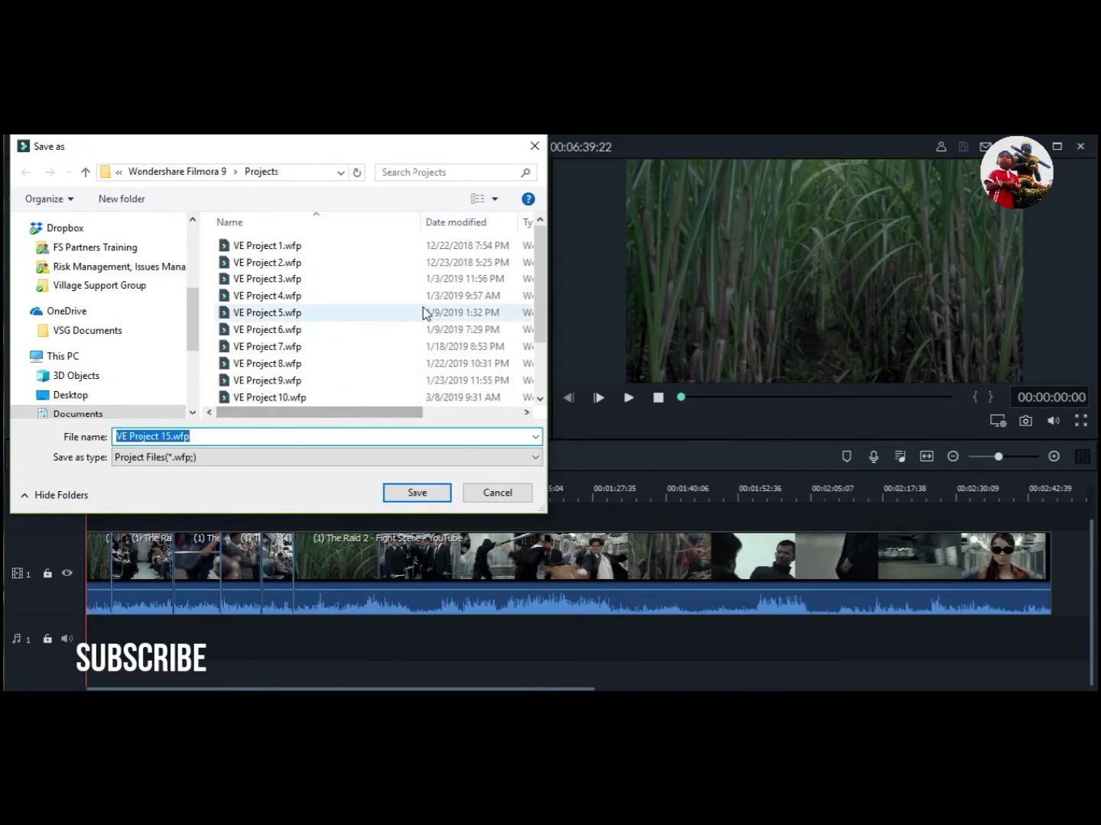
scroll(423, 312, down, 2)
scroll(348, 364, up, 2)
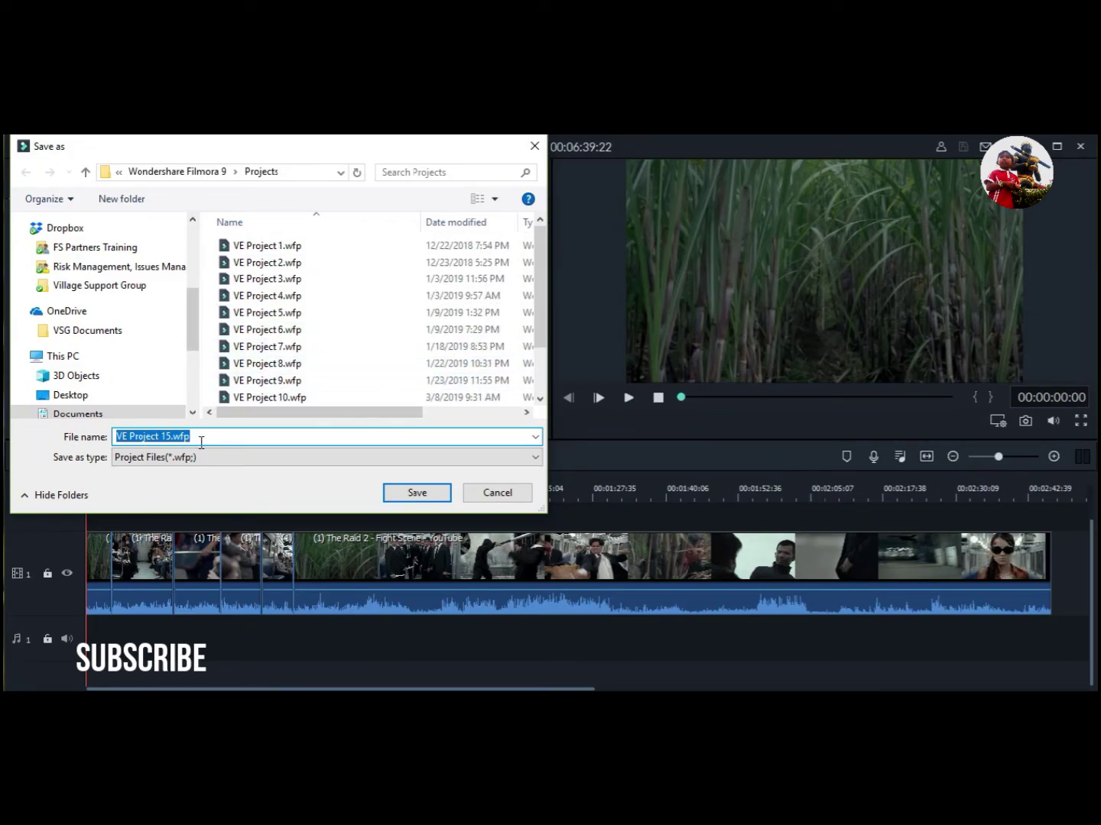
click(134, 439)
click(209, 438)
drag(208, 438, 130, 439)
click(150, 437)
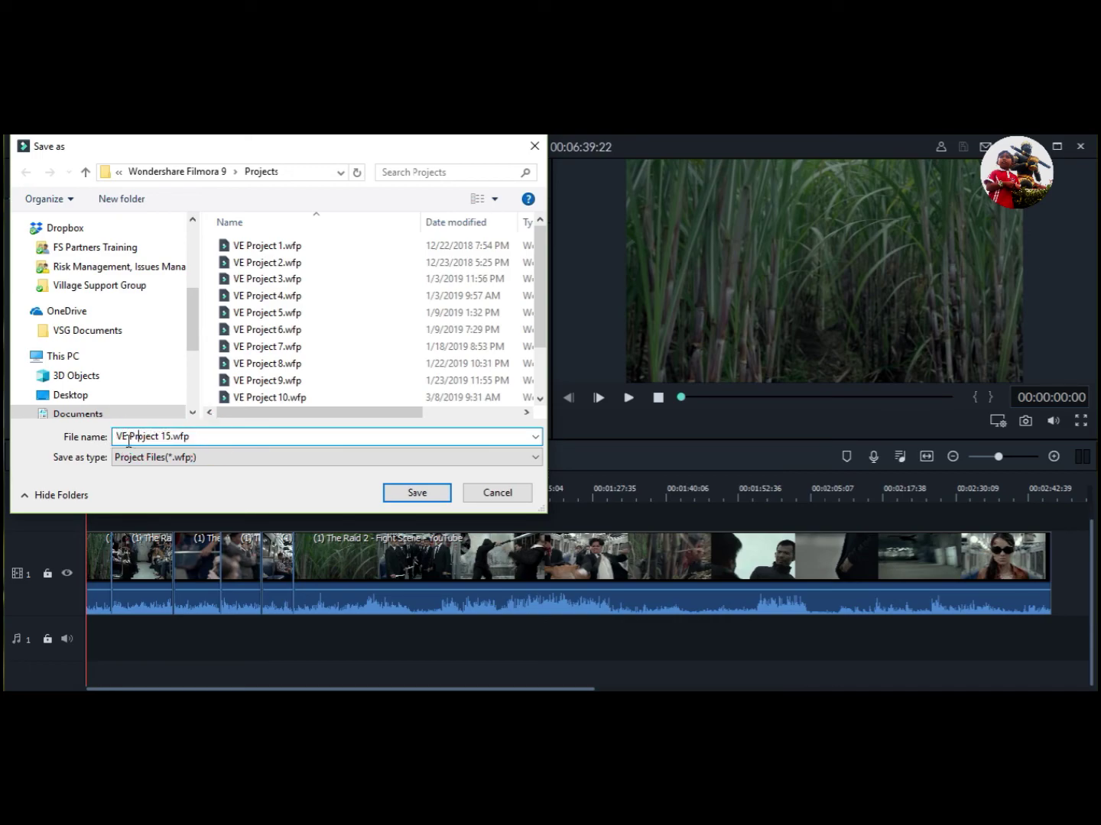
click(119, 437)
text(My firest)
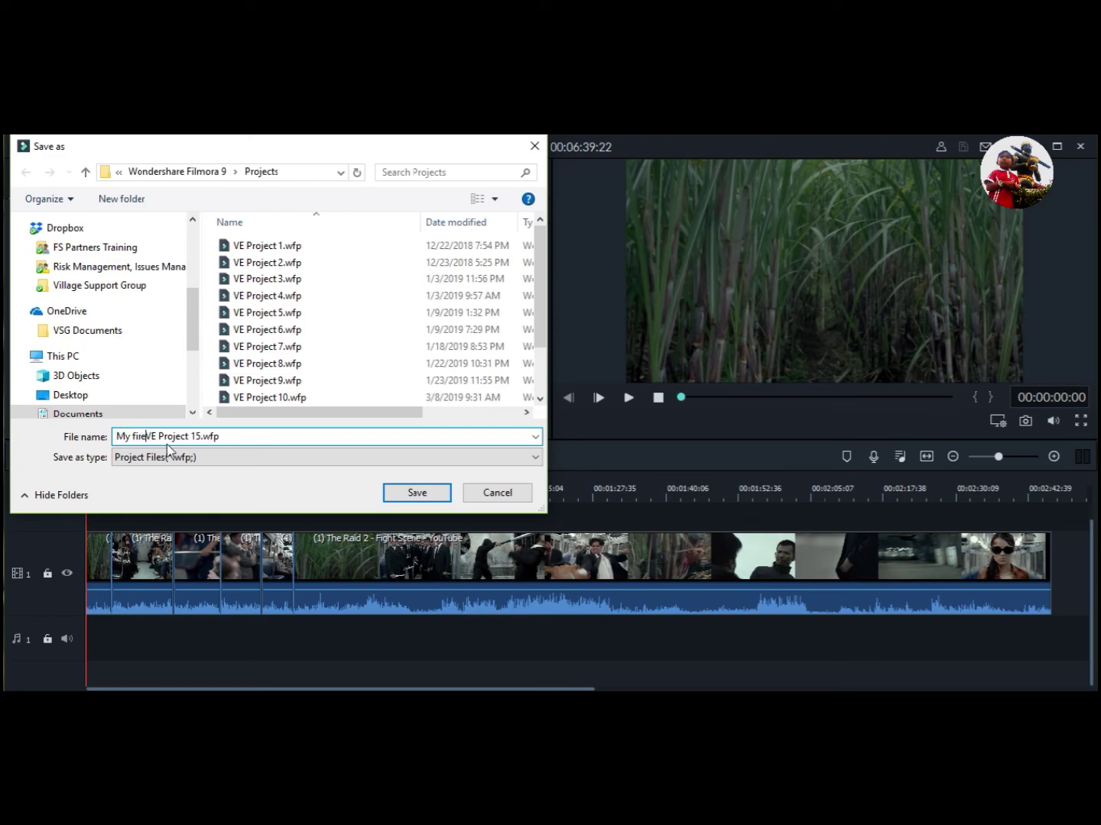
key(BackSpace)
key(BackSpace)
key(BackSpace)
text(st)
Keep Project Files(*.wfp;) as the file type and save the copy in the Projects folder
scroll(539, 307, down, 2)
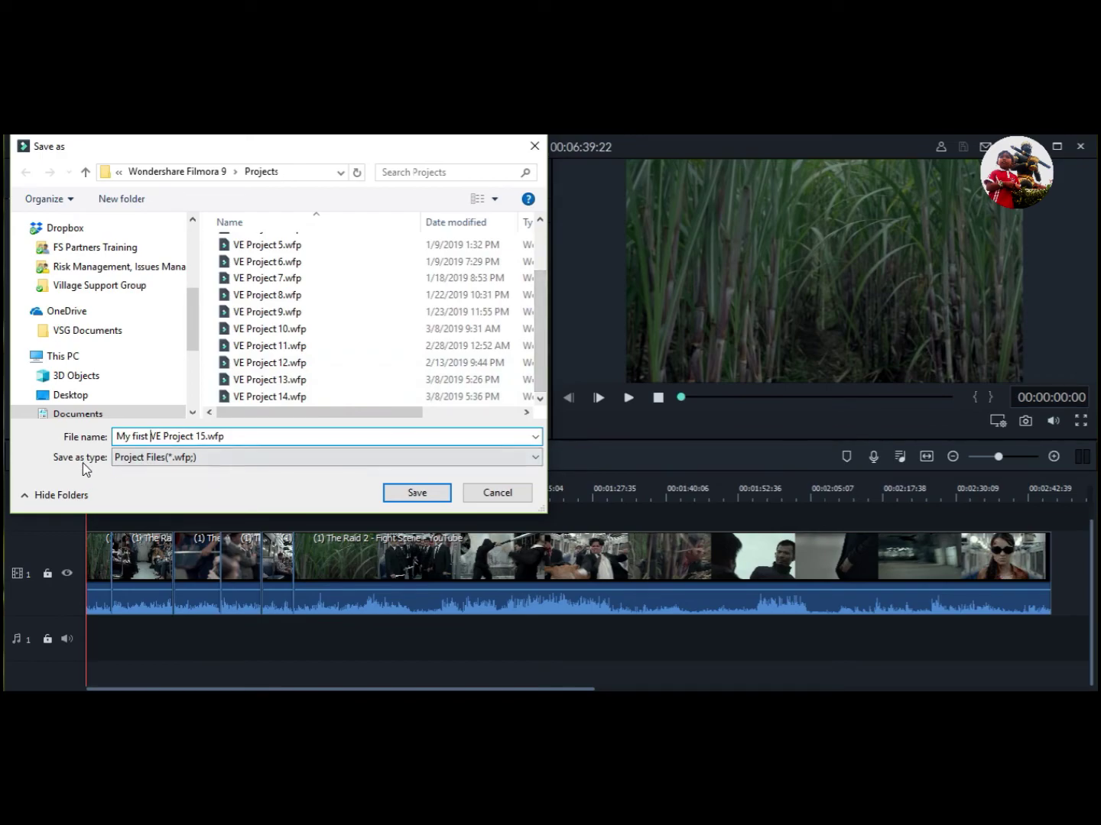
click(178, 459)
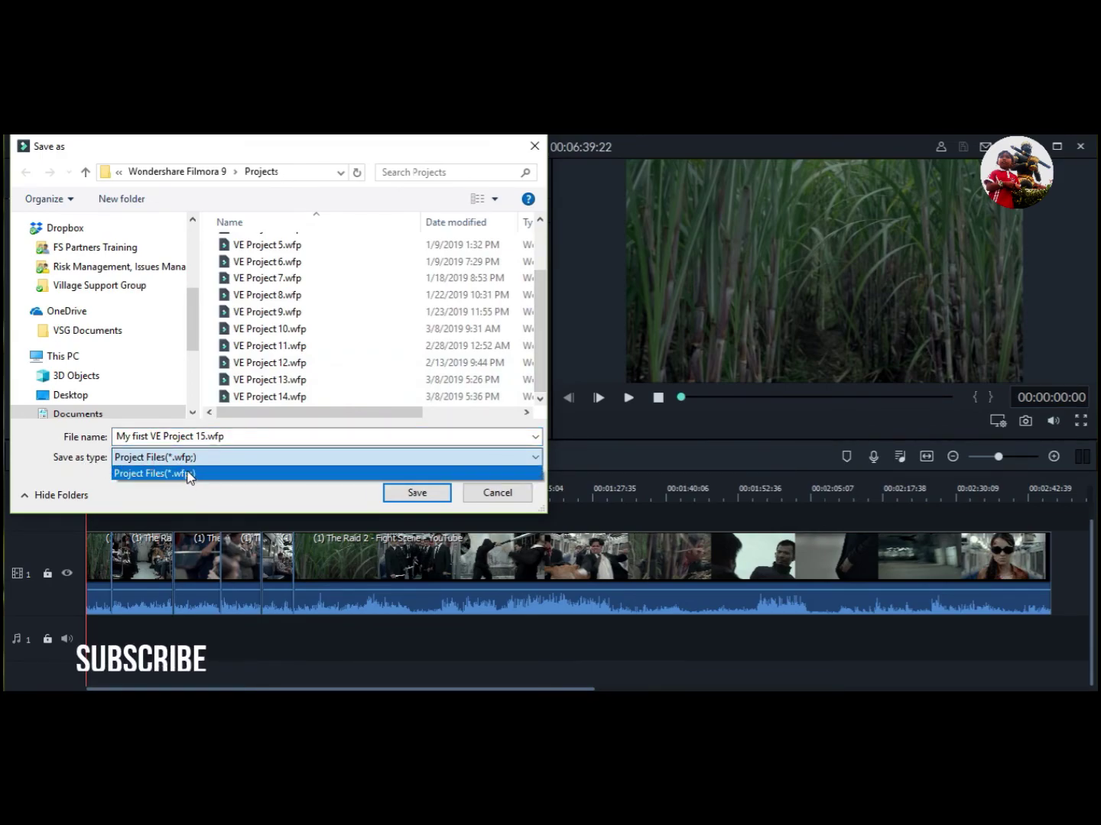
click(187, 474)
click(415, 494)
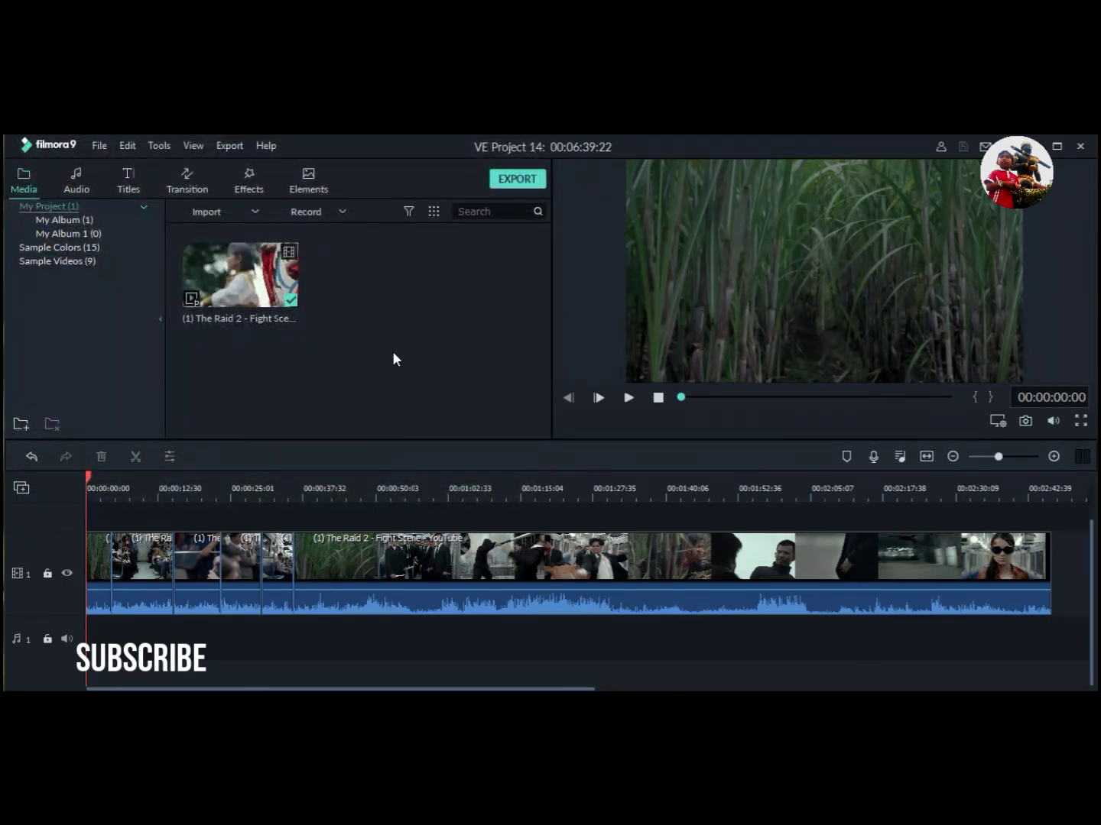
click(401, 334)
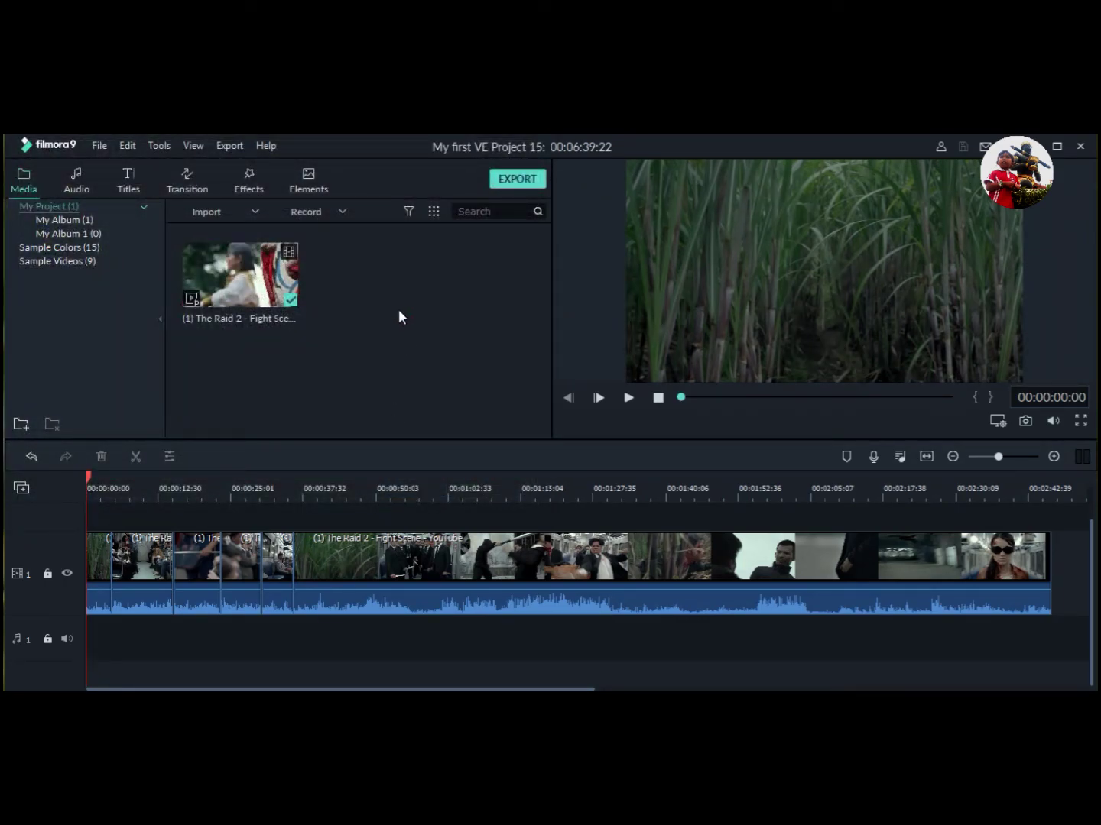
right_click(414, 264)
click(398, 261)
Browse the saved projects in the Projects folder and open "My first VE Project 15.wfp"
click(98, 146)
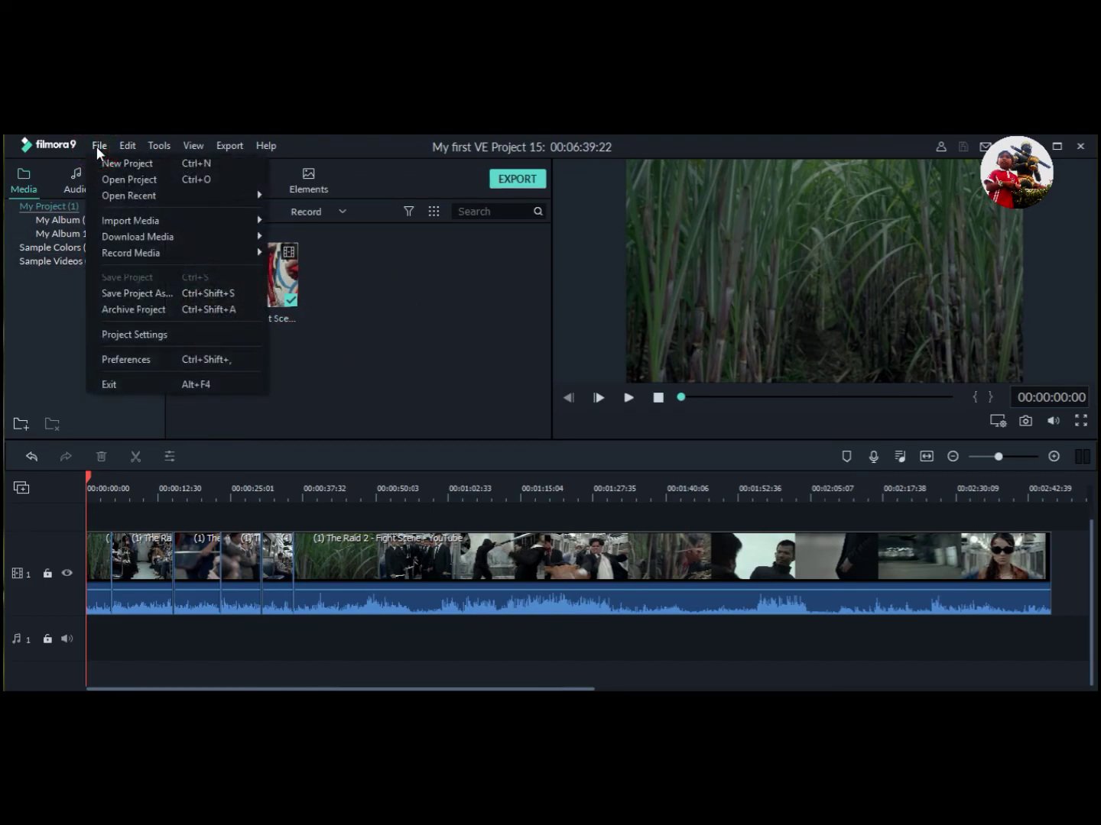
click(156, 182)
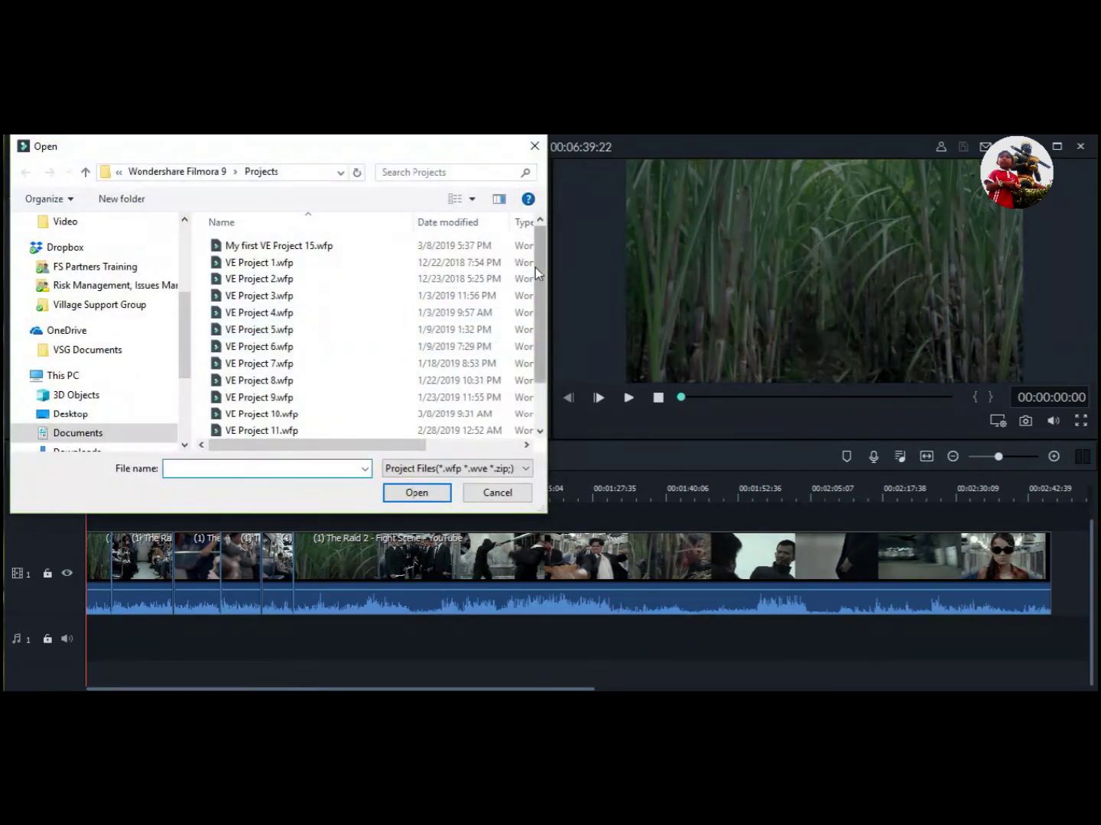
scroll(540, 348, down, 1)
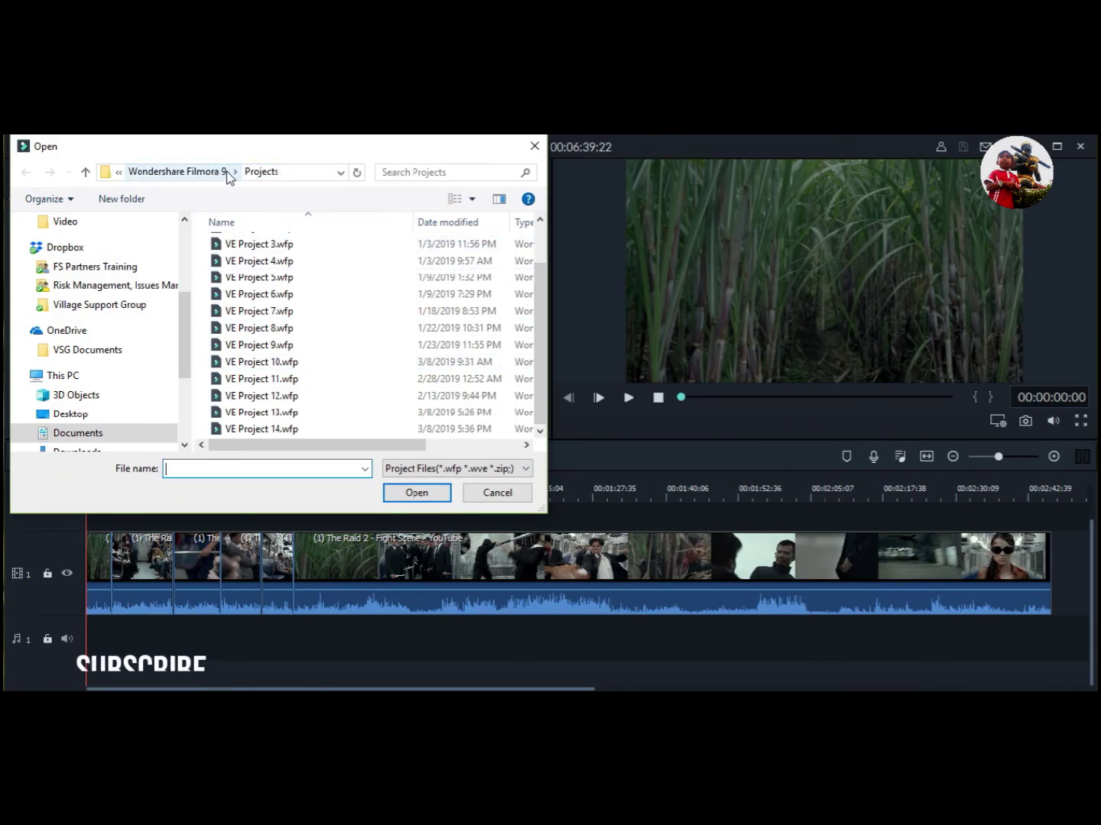
click(274, 432)
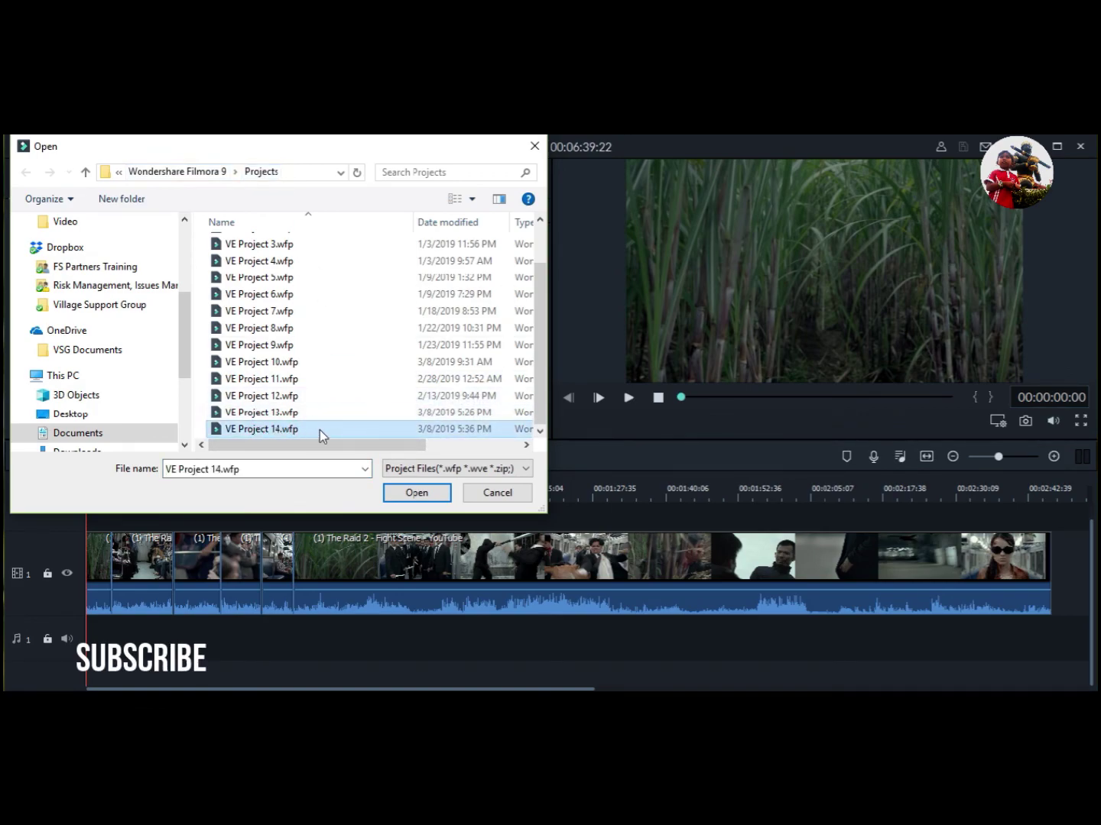
click(285, 413)
click(287, 429)
scroll(539, 271, up, 1)
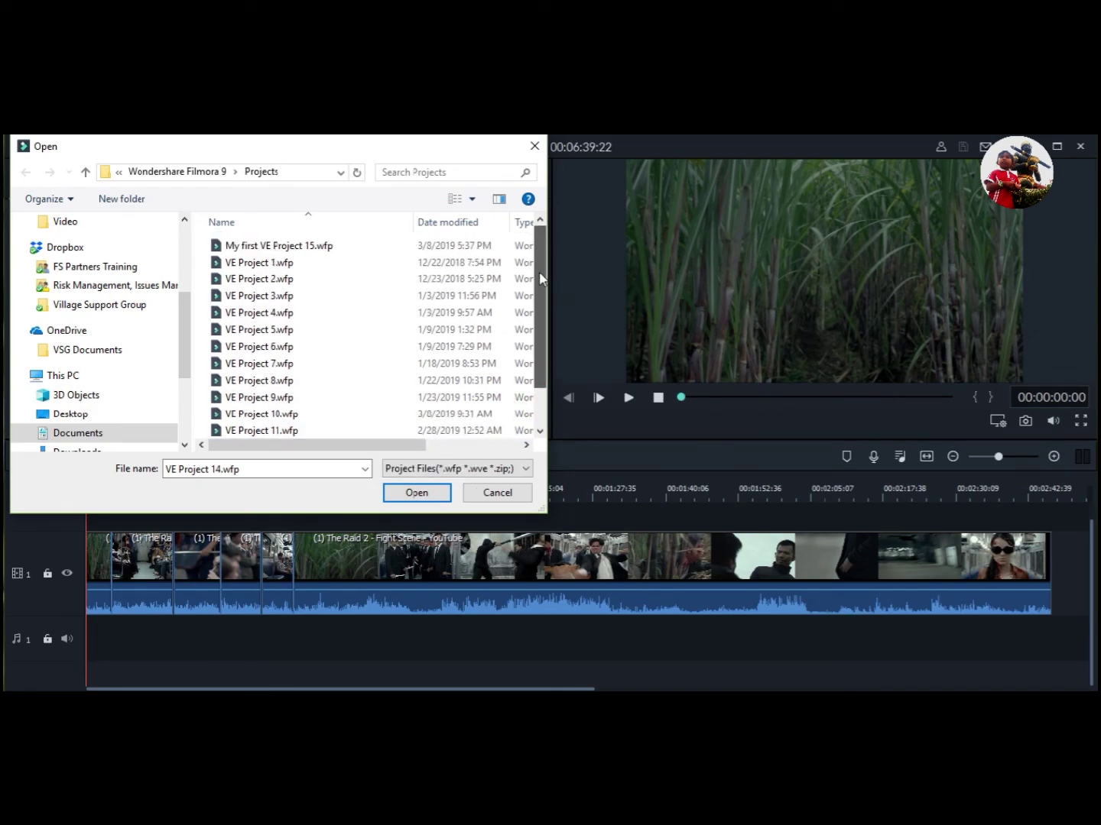
click(283, 251)
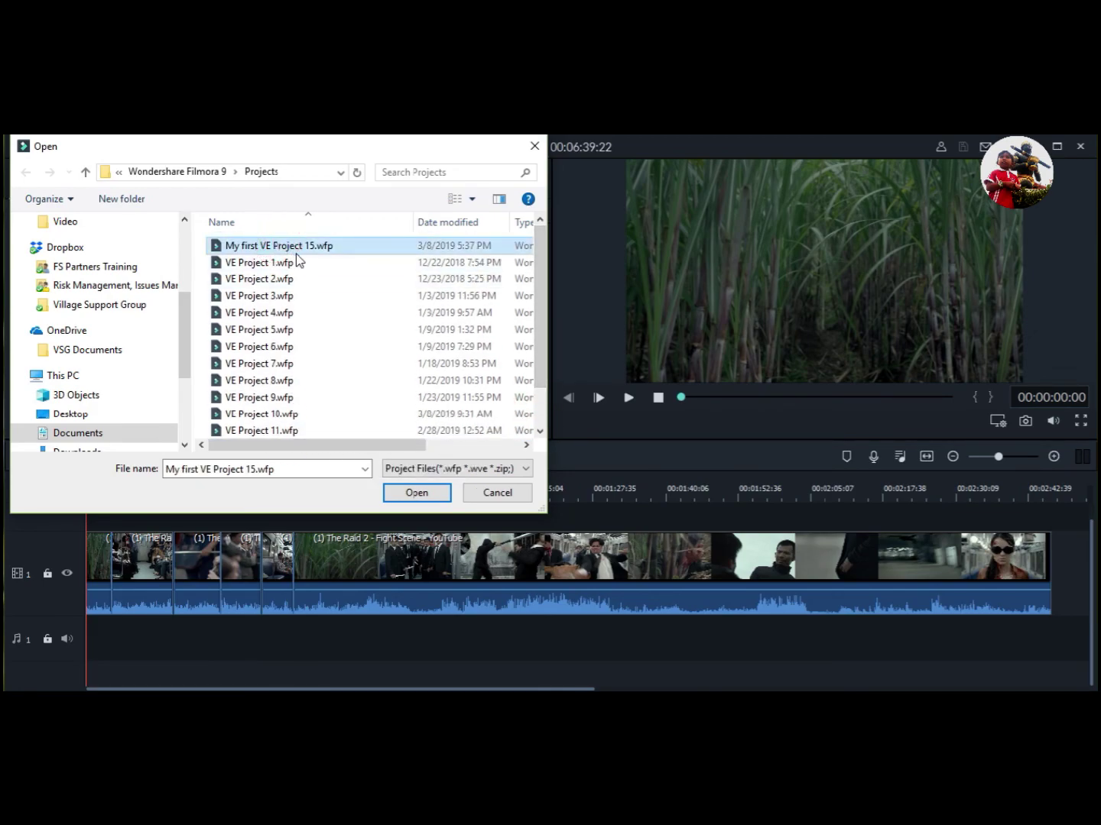
click(431, 491)
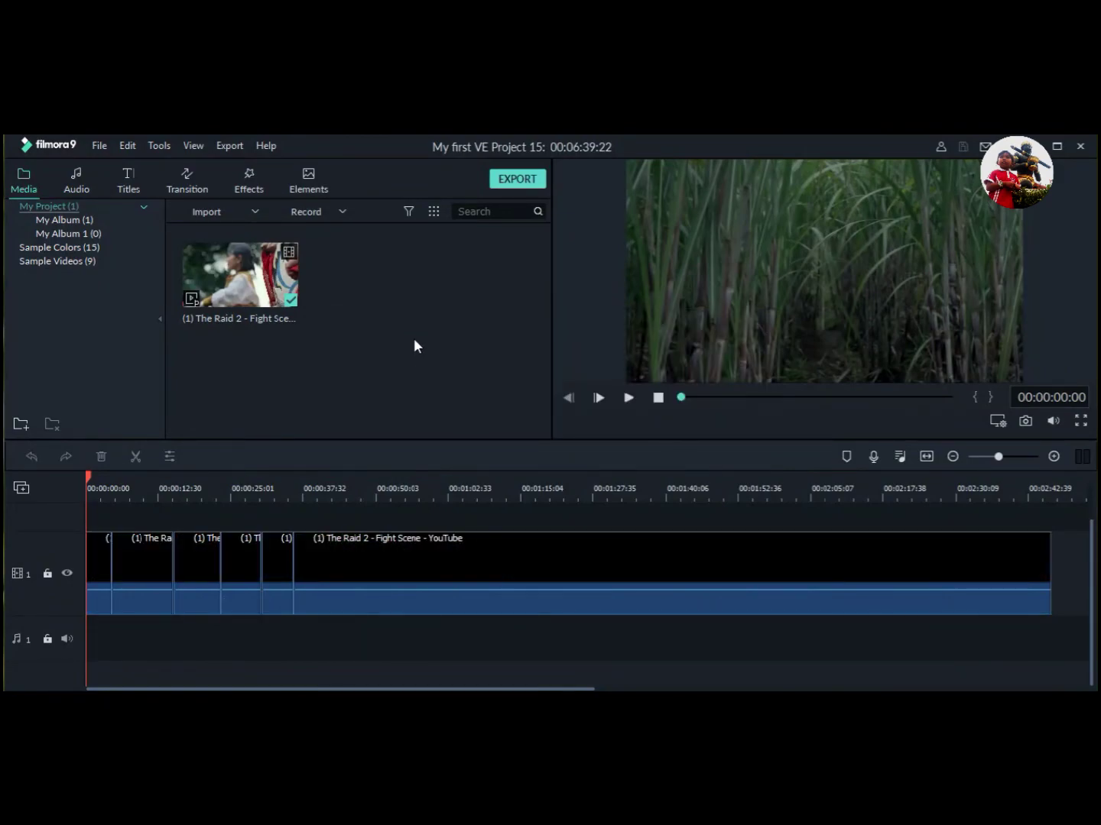